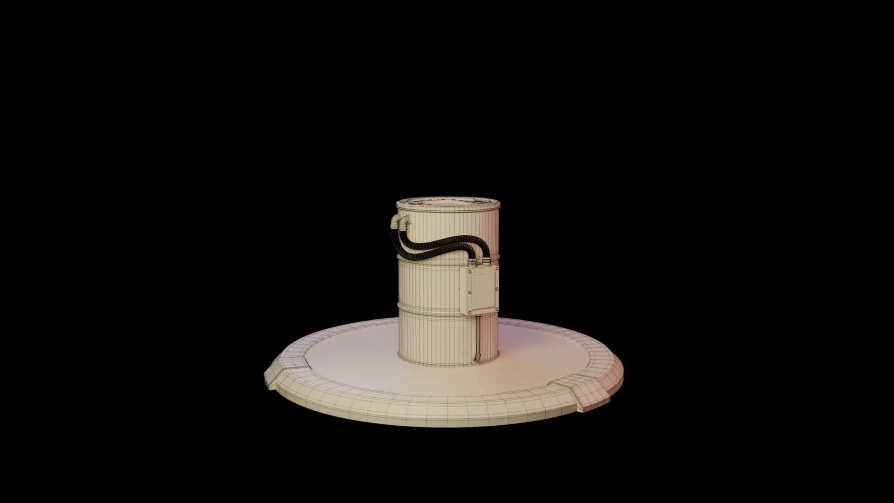
pyautogui.moveTo(84, 93); pyautogui.dragTo(81, 287)
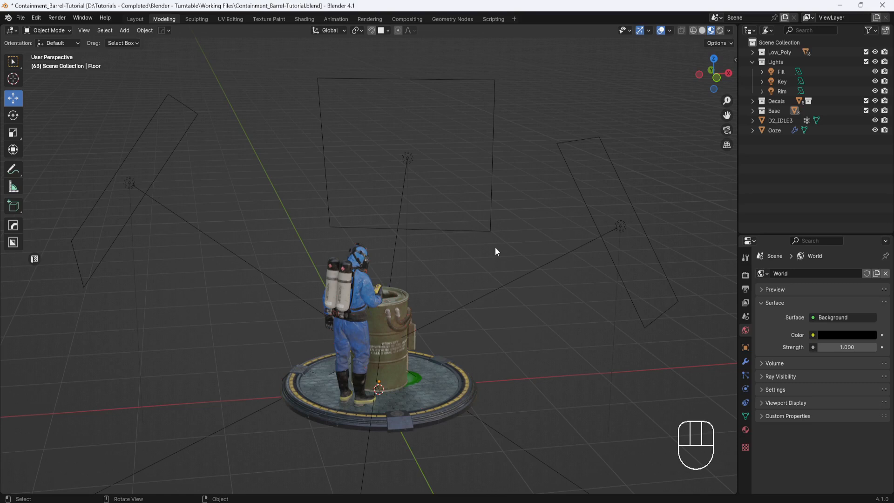
# Examine the colour and power settings of the Key, Fill and Rim area lights
pyautogui.moveTo(616, 95); pyautogui.dragTo(150, 174)
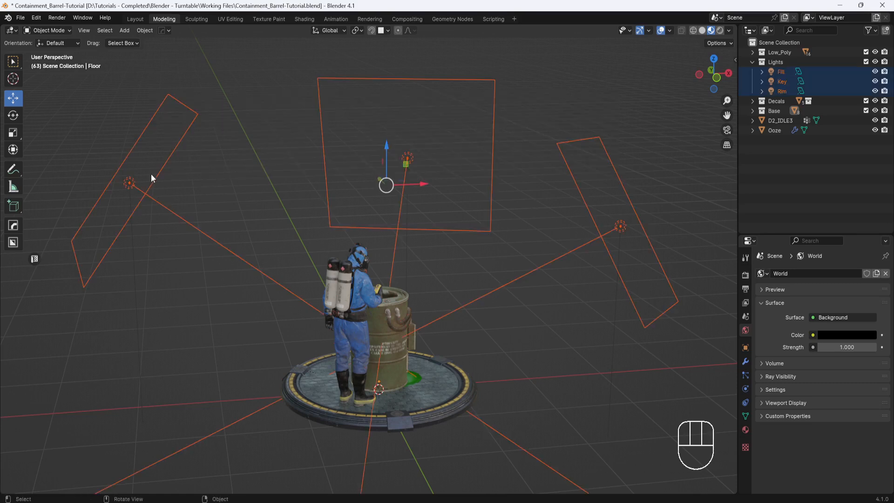
pyautogui.keyDown('ctrl'); pyautogui.click(622, 226); pyautogui.keyUp('ctrl')
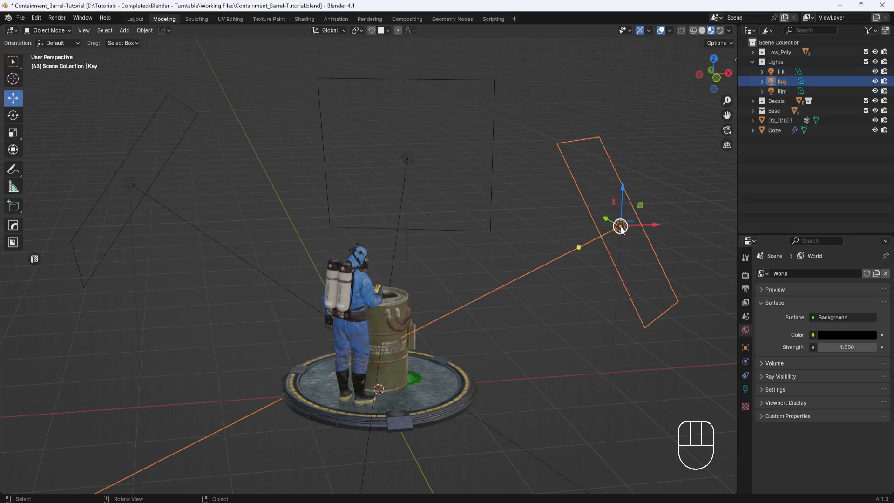
pyautogui.click(746, 389)
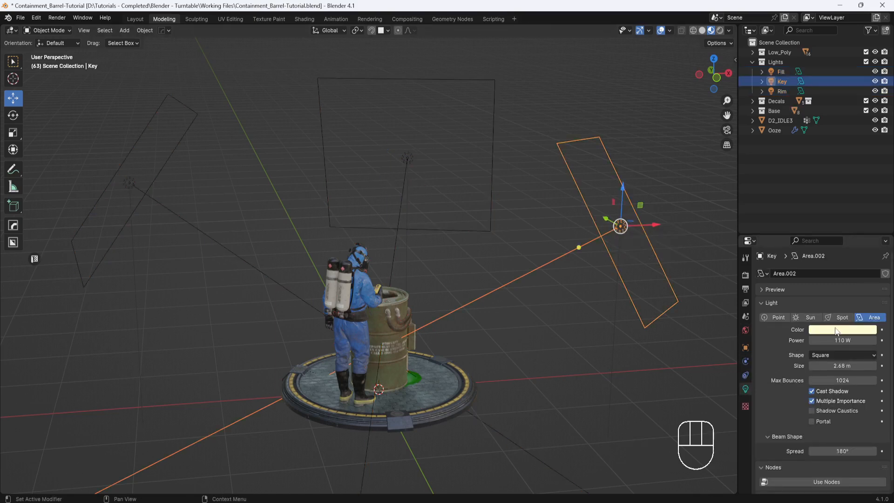
pyautogui.keyDown('ctrl'); pyautogui.click(128, 182); pyautogui.keyUp('ctrl')
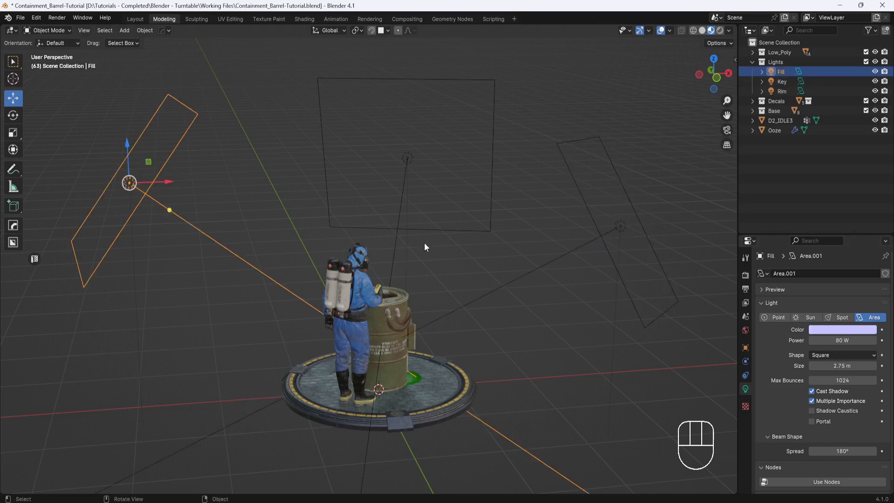
pyautogui.keyDown('ctrl'); pyautogui.click(409, 157); pyautogui.keyUp('ctrl')
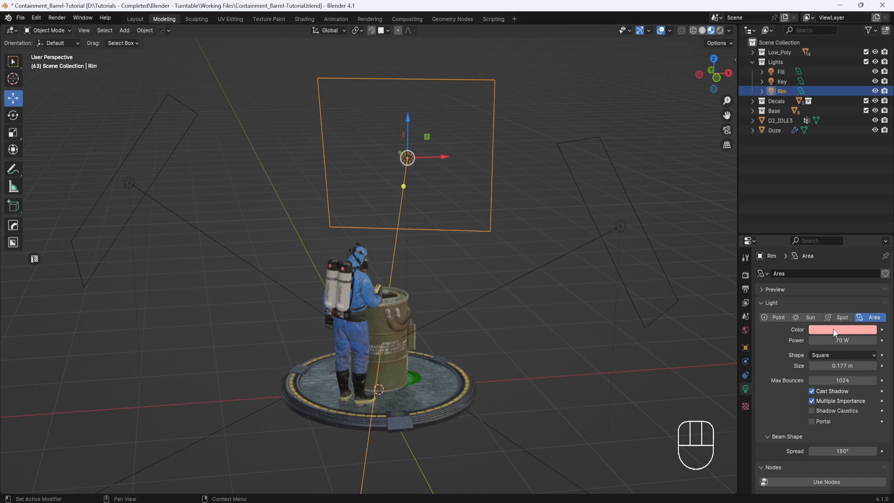
pyautogui.click(516, 236)
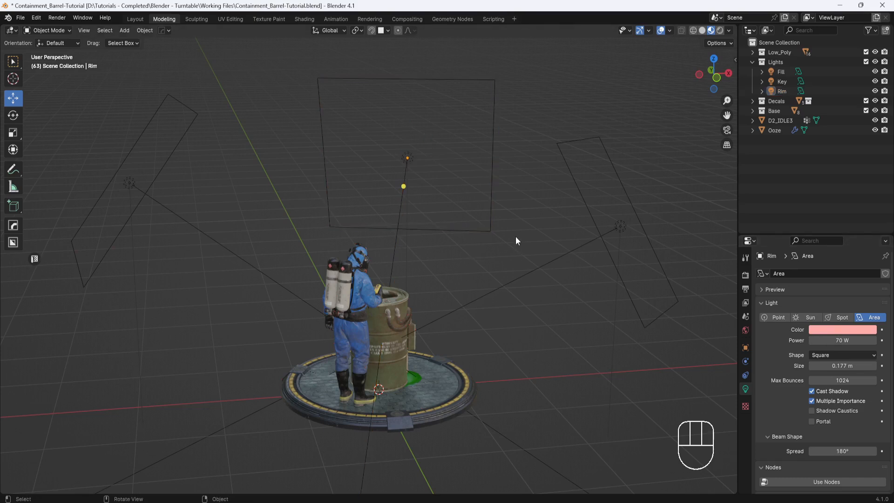
# Add a camera and align it to a close view framing the suited figure, the barrel and the round base
pyautogui.hotkey('shift', 'a')
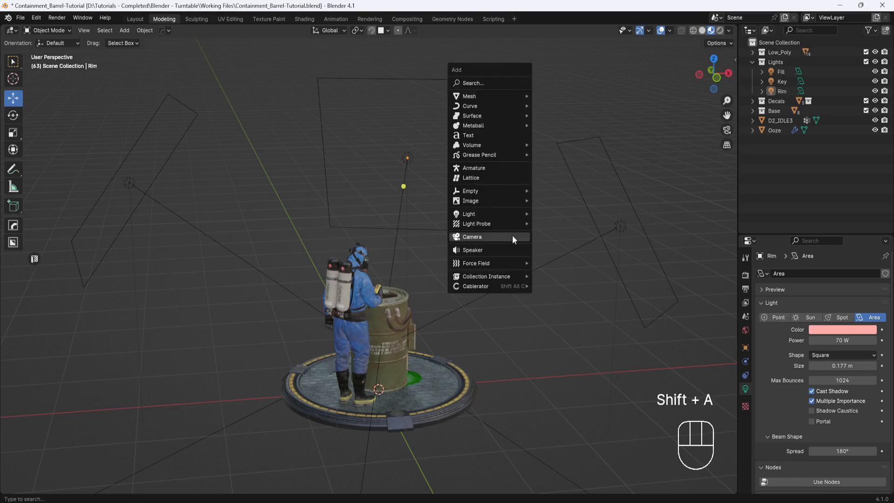
pyautogui.click(483, 236)
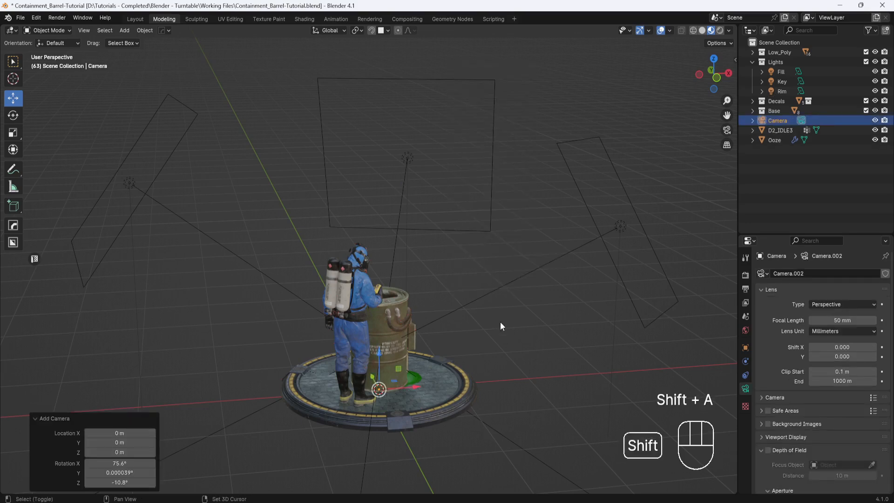
pyautogui.keyDown('shift'); pyautogui.moveTo(500, 322); pyautogui.dragTo(361, 358, button='middle'); pyautogui.keyUp('shift')
pyautogui.scroll(1, 359, 356)
pyautogui.keyDown('shift'); pyautogui.moveTo(367, 393); pyautogui.dragTo(476, 269, button='middle'); pyautogui.keyUp('shift')
pyautogui.scroll(1, 461, 323)
pyautogui.scroll(1, 471, 291)
pyautogui.scroll(-1, 469, 281)
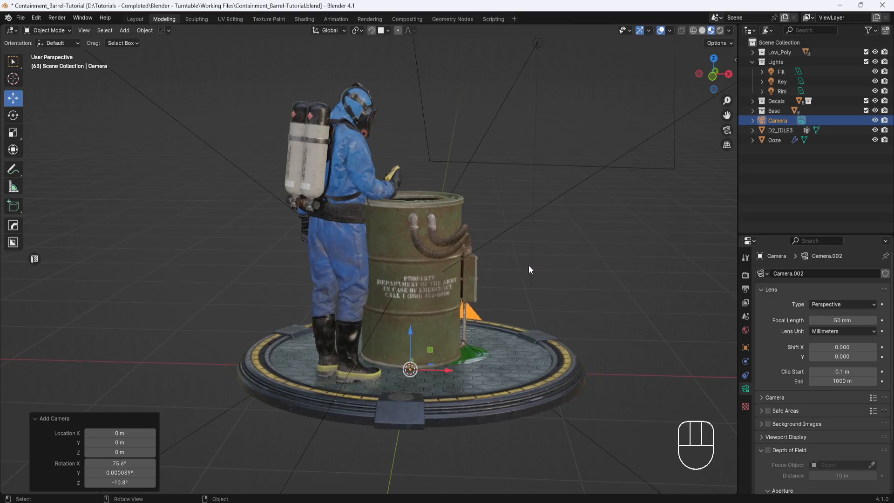
pyautogui.press('ctrl+alt+KP_0')
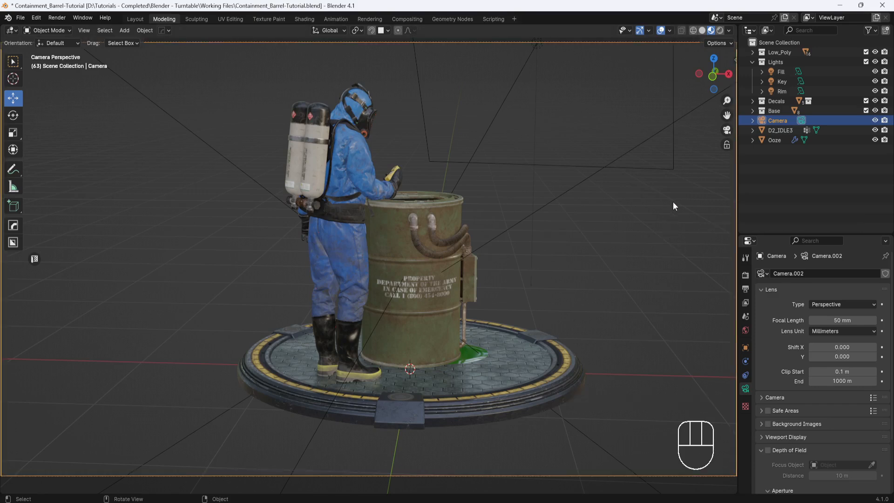
# Lock the camera to the view, reframe the figure and barrel slightly closer, and leave the camera view
pyautogui.click(734, 58)
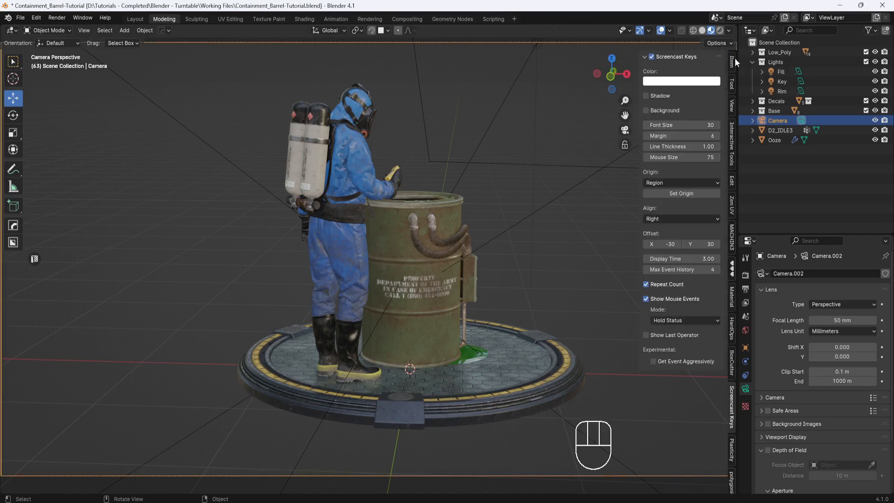
pyautogui.click(732, 108)
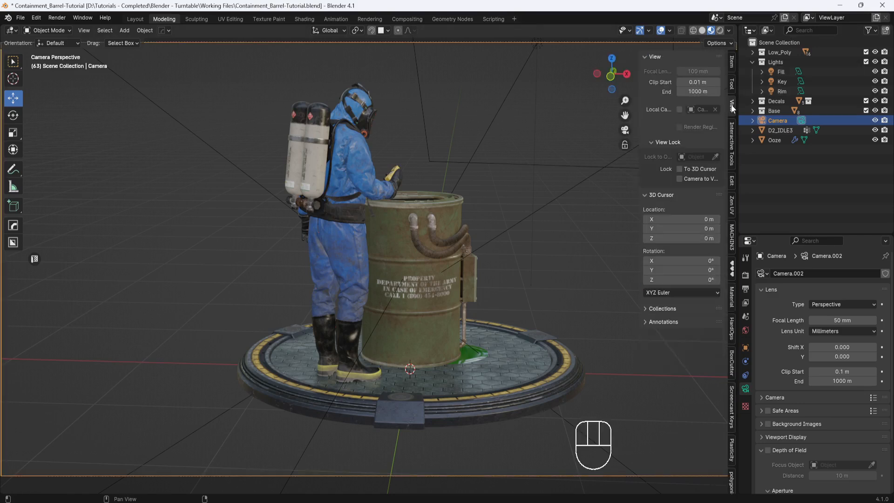
pyautogui.click(680, 179)
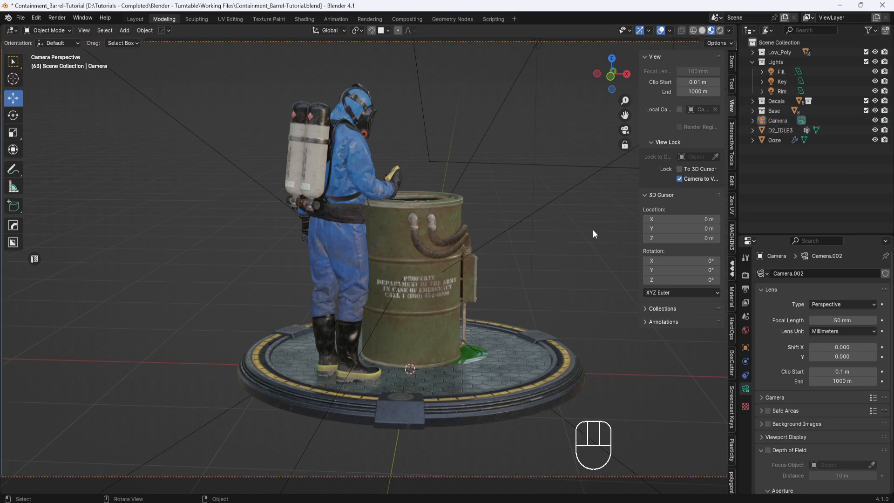
pyautogui.press('n')
pyautogui.keyDown('shift'); pyautogui.moveTo(533, 232); pyautogui.dragTo(530, 195, button='middle'); pyautogui.keyUp('shift')
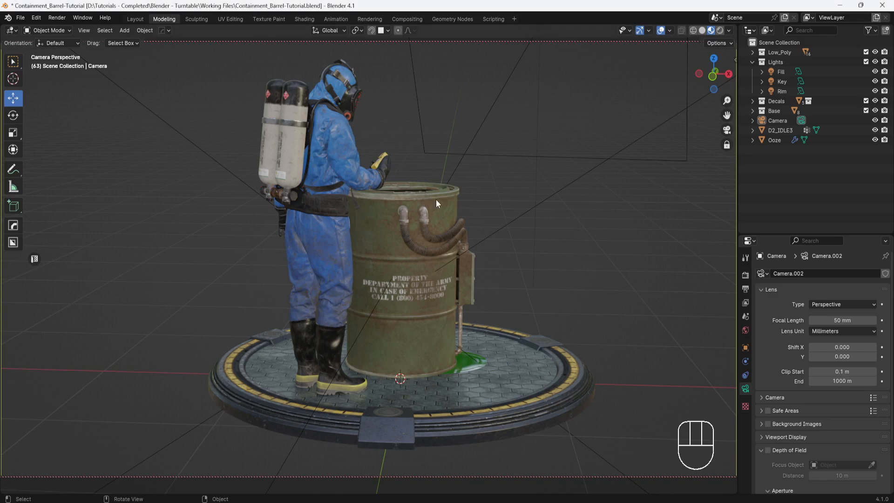
pyautogui.press('KP_0')
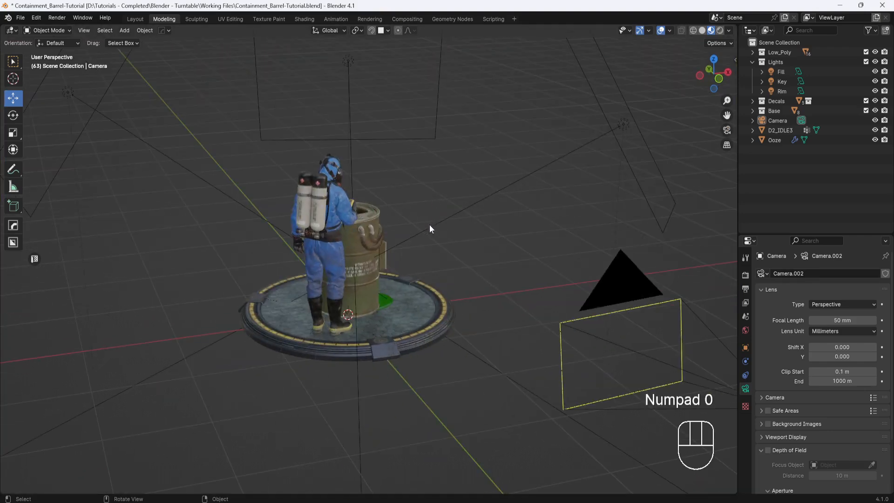
# Add a sphere-shaped empty at the world origin with a radius of 0.5 m
pyautogui.hotkey('shift', 'a')
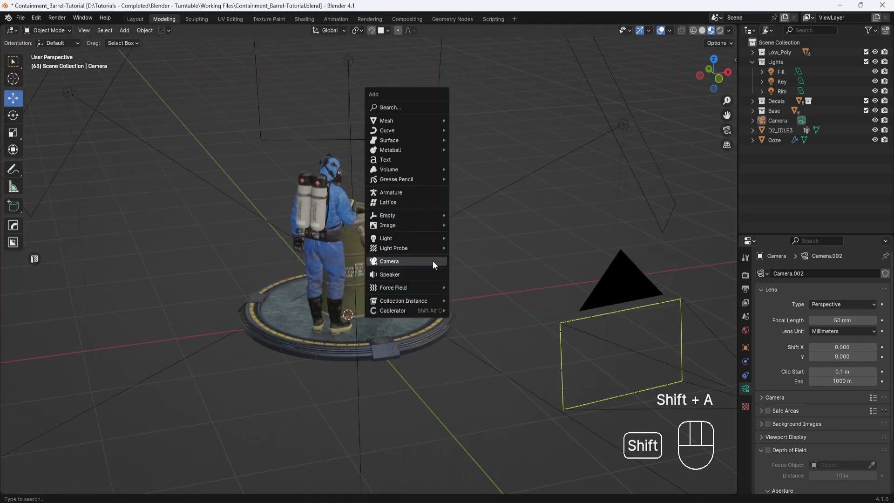
pyautogui.moveTo(413, 216)
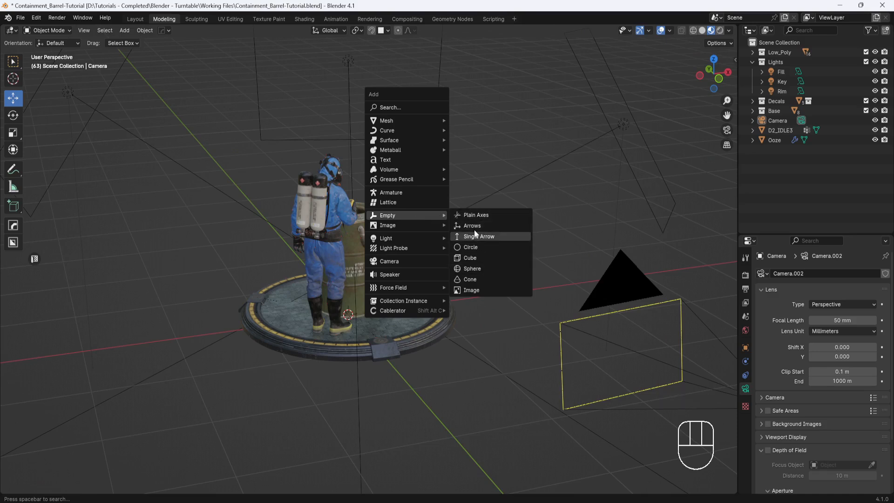
pyautogui.click(472, 269)
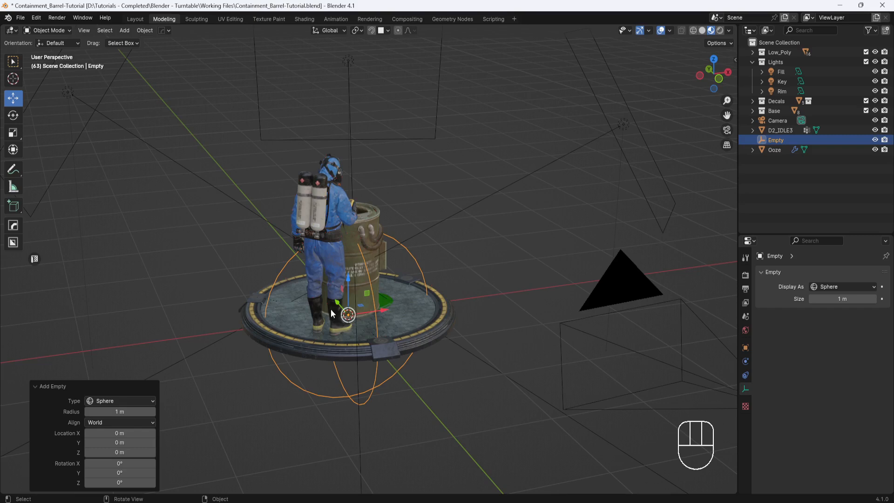
pyautogui.click(129, 413)
pyautogui.write('.5')
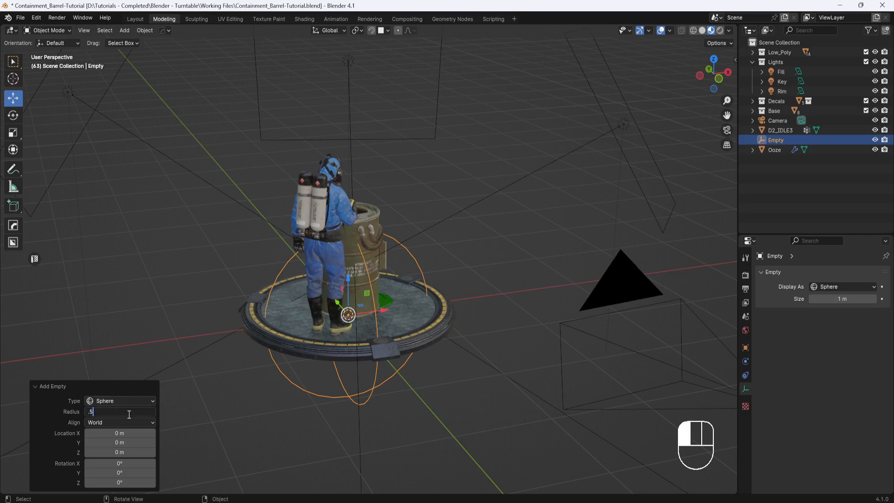
pyautogui.press('Return')
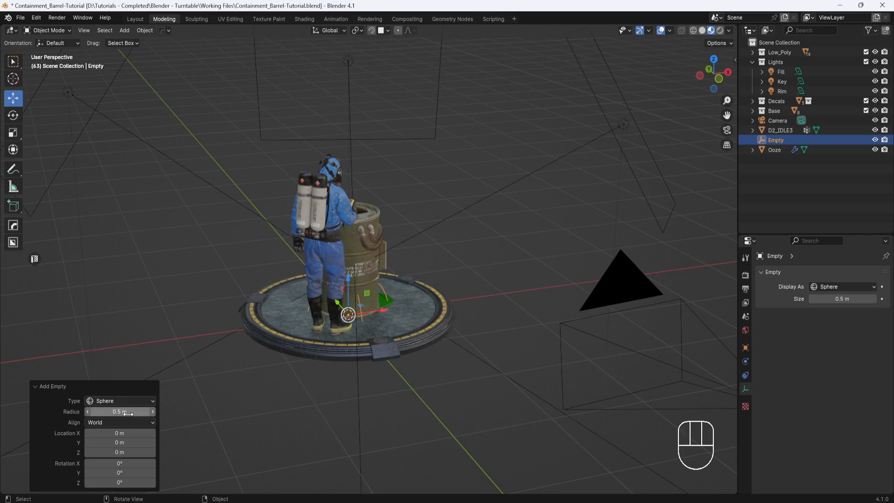
# Rename the sphere empty as "Camera Height Adjustment"
pyautogui.doubleClick(779, 139)
pyautogui.write('C')
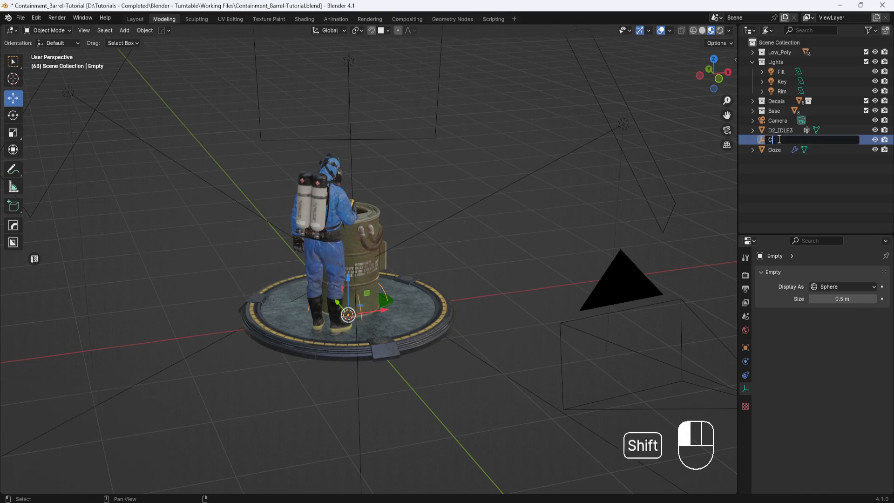
pyautogui.write('amera He')
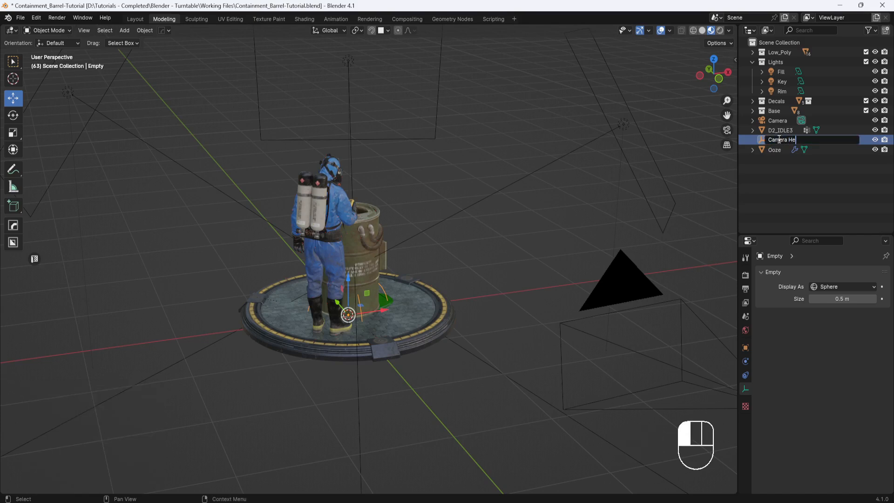
pyautogui.write('ight Adjustment')
pyautogui.press('Return')
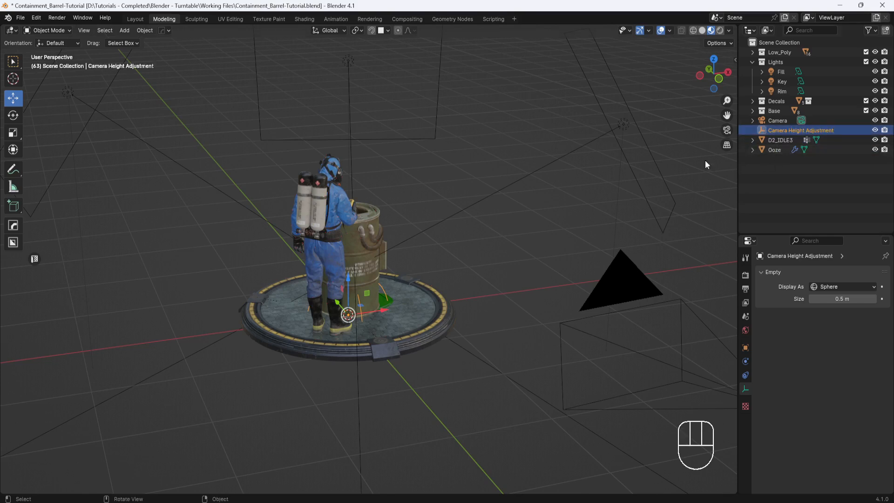
# Add a Bézier circle curve with a 1 m radius at the world origin
pyautogui.click(442, 177)
pyautogui.hotkey('shift', 'a')
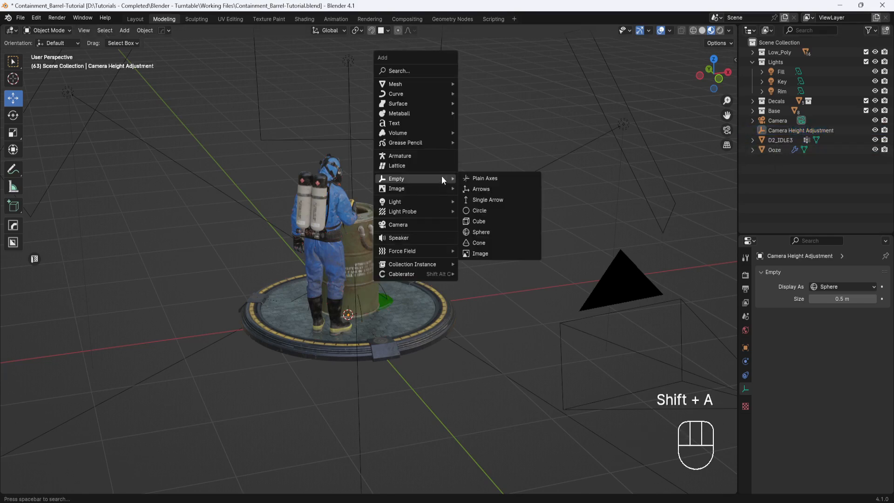
pyautogui.moveTo(438, 93)
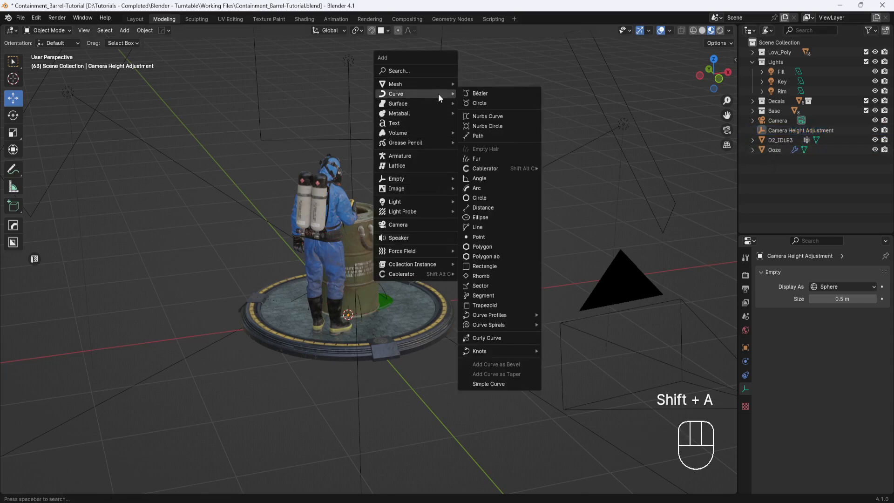
pyautogui.click(486, 104)
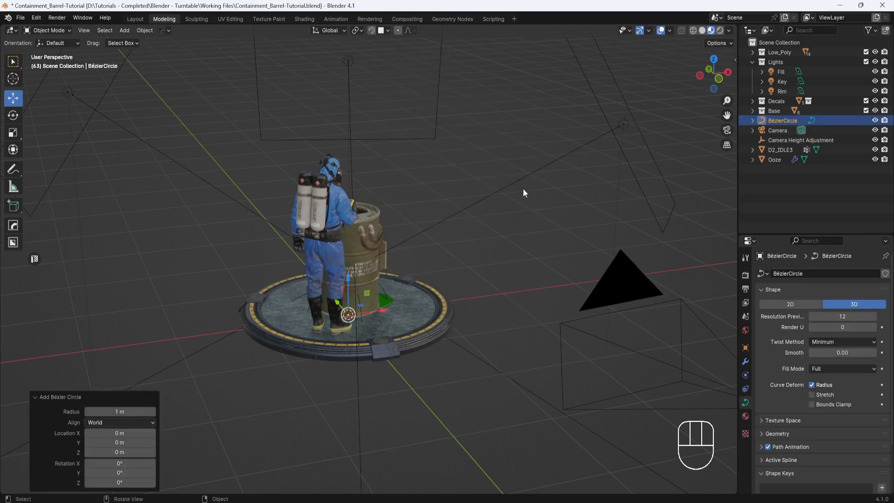
# Enlarge the Bézier circle in X and Y only, by about 4.55, 1.30 and 1.08 in turn, until it reaches around the camera
pyautogui.moveTo(521, 191); pyautogui.dragTo(490, 212, button='middle')
pyautogui.scroll(-4, 505, 230)
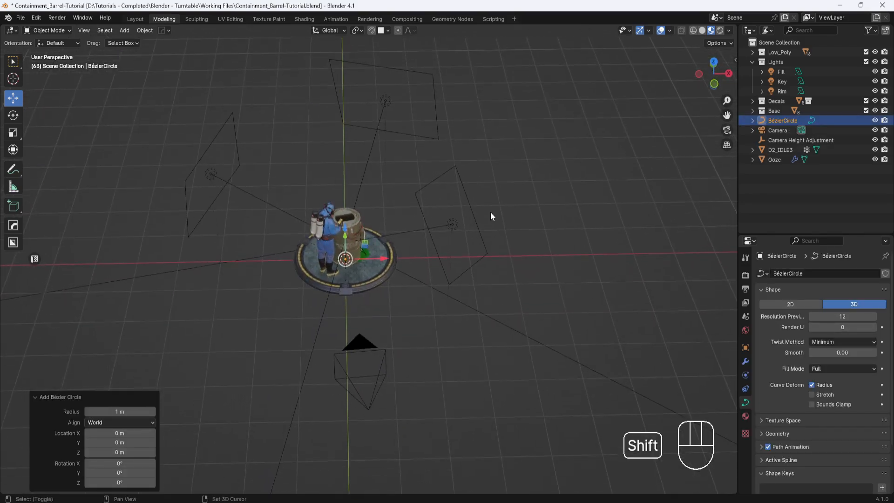
pyautogui.click(13, 133)
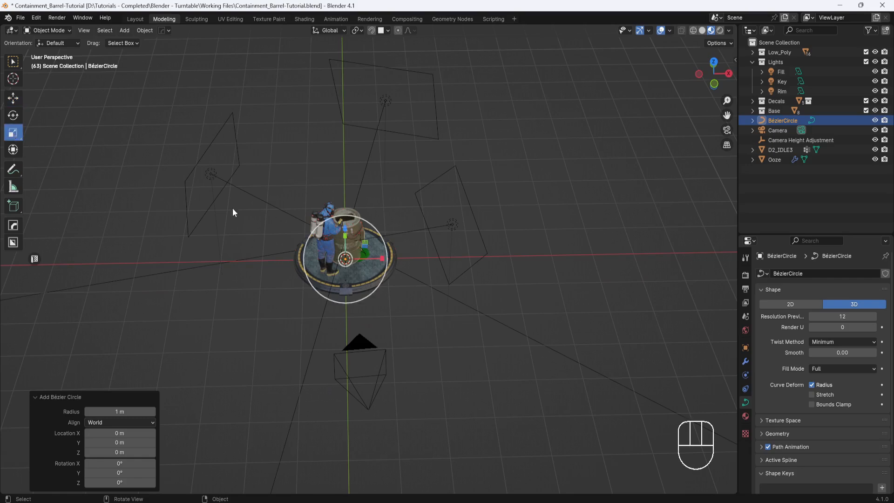
pyautogui.moveTo(371, 246); pyautogui.dragTo(370, 268, button='middle')
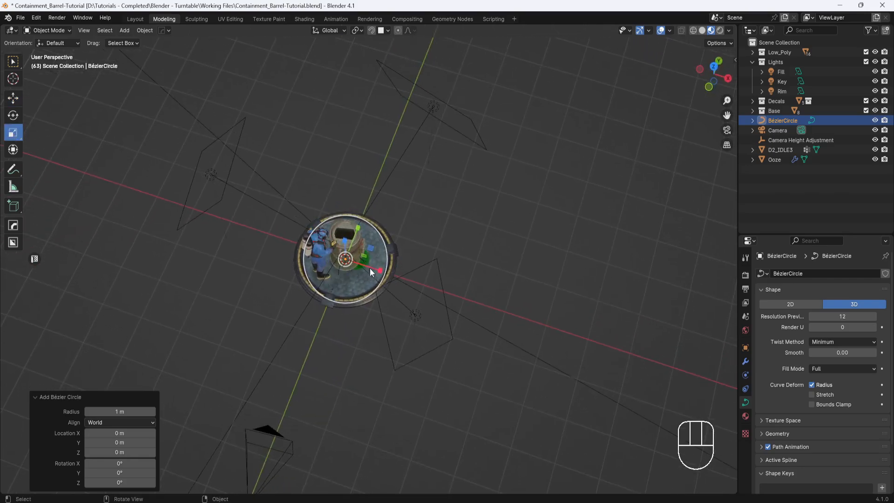
pyautogui.moveTo(372, 247); pyautogui.dragTo(517, 214)
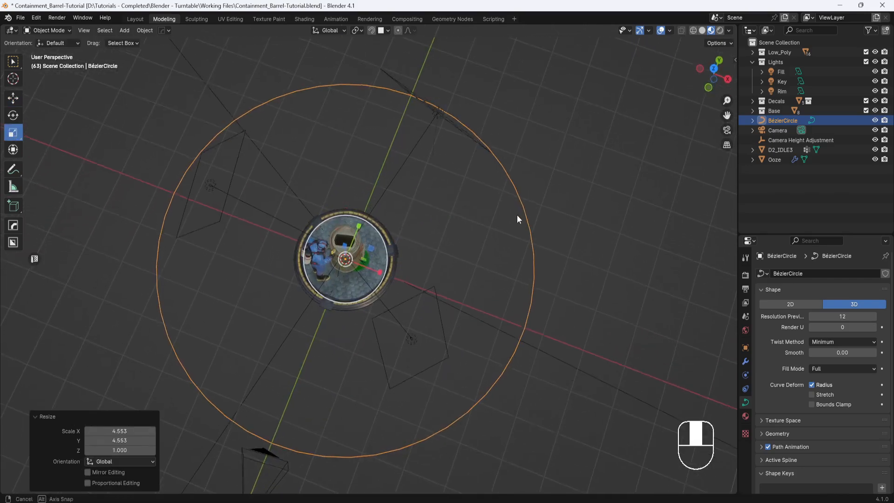
pyautogui.press('KP_7')
pyautogui.moveTo(365, 237); pyautogui.dragTo(373, 234)
pyautogui.scroll(-1, 413, 239)
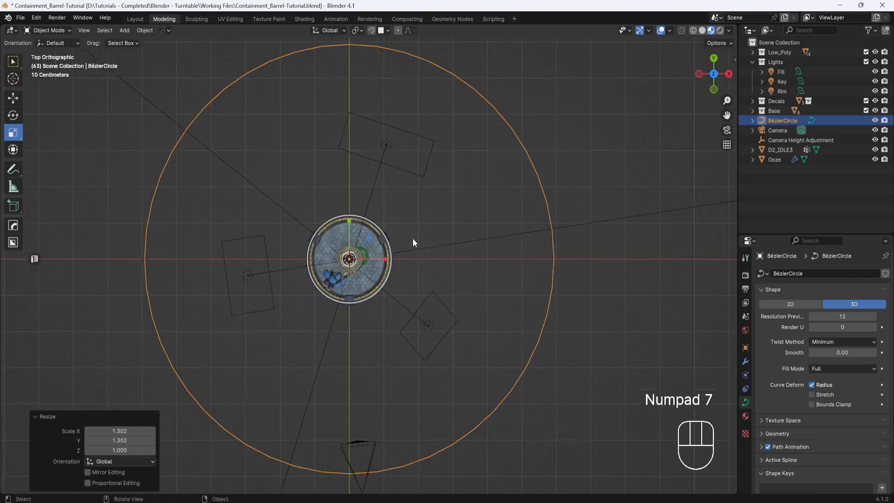
pyautogui.scroll(-1, 412, 256)
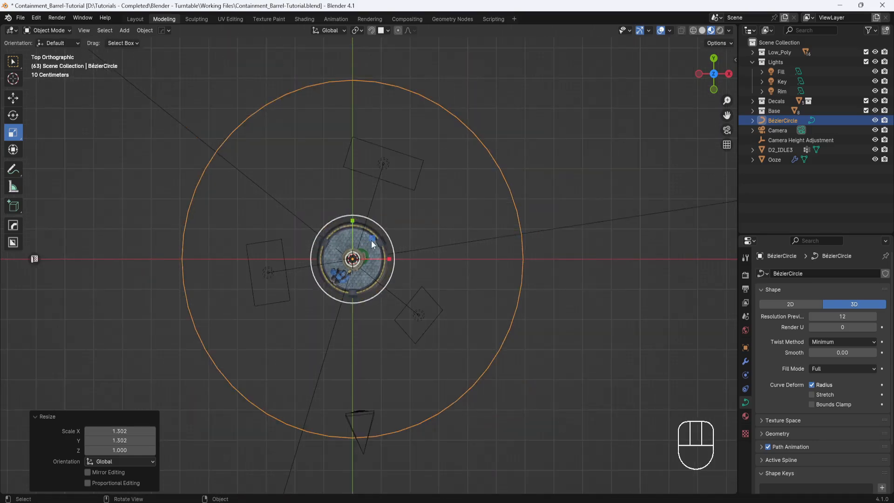
pyautogui.moveTo(371, 239); pyautogui.dragTo(375, 238)
# Raise the Bézier circle along Z to above the figure's head, finishing with a move of about 0.33 m
pyautogui.moveTo(426, 297); pyautogui.dragTo(34, 158, button='middle')
pyautogui.click(14, 97)
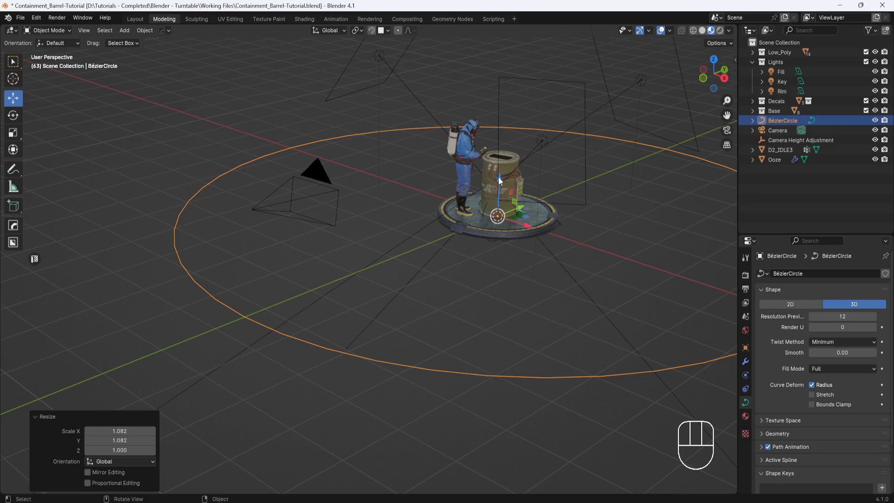
pyautogui.moveTo(501, 180); pyautogui.dragTo(507, 102)
pyautogui.moveTo(455, 208); pyautogui.dragTo(420, 194, button='middle')
pyautogui.moveTo(502, 106); pyautogui.dragTo(503, 80)
pyautogui.moveTo(460, 163); pyautogui.dragTo(365, 290, button='middle')
pyautogui.scroll(-3, 462, 201)
pyautogui.moveTo(387, 294); pyautogui.dragTo(414, 275, button='middle')
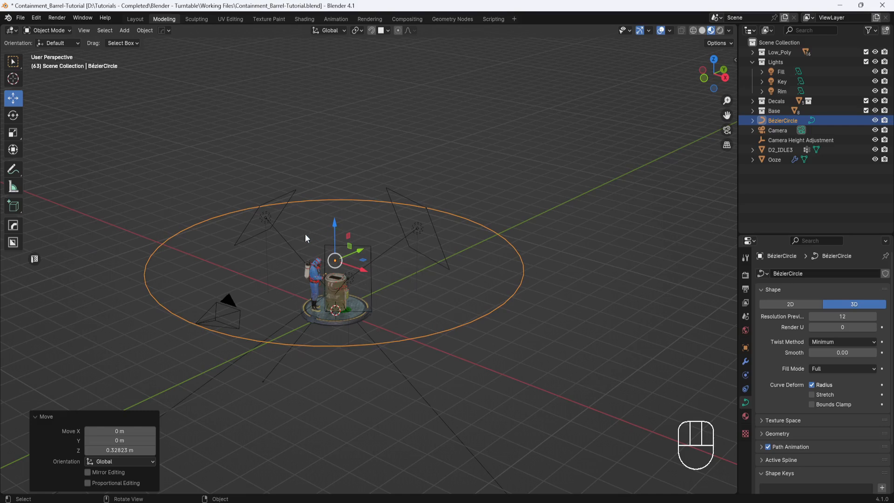
# Rotate the Bézier circle about its Z axis with angle snapping, bringing the start of the path towards the camera
pyautogui.click(13, 116)
pyautogui.keyDown('ctrl'); pyautogui.moveTo(359, 252); pyautogui.dragTo(225, 333); pyautogui.keyUp('ctrl')
pyautogui.moveTo(431, 308); pyautogui.dragTo(479, 271, button='middle')
pyautogui.scroll(2, 437, 306)
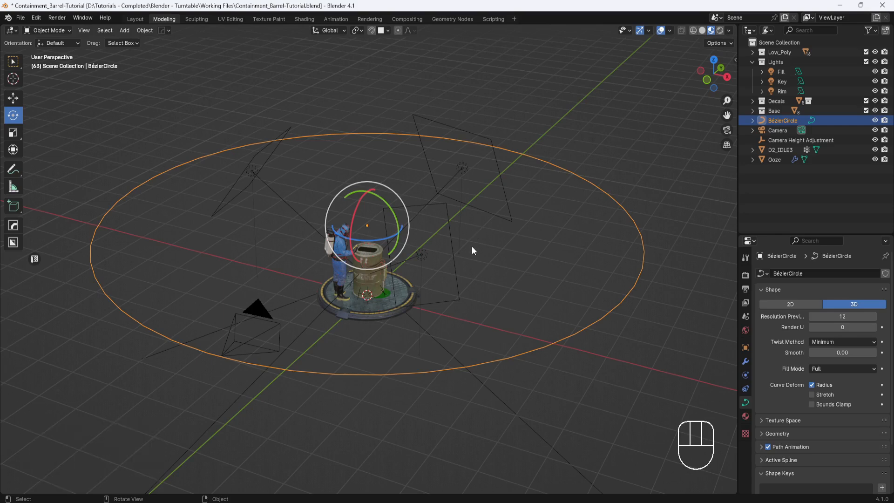
# Parent the camera to the Bézier circle using the Follow Path option
pyautogui.keyDown('shift'); pyautogui.click(153, 331); pyautogui.keyUp('shift')
pyautogui.hotkey('ctrl', 'p')
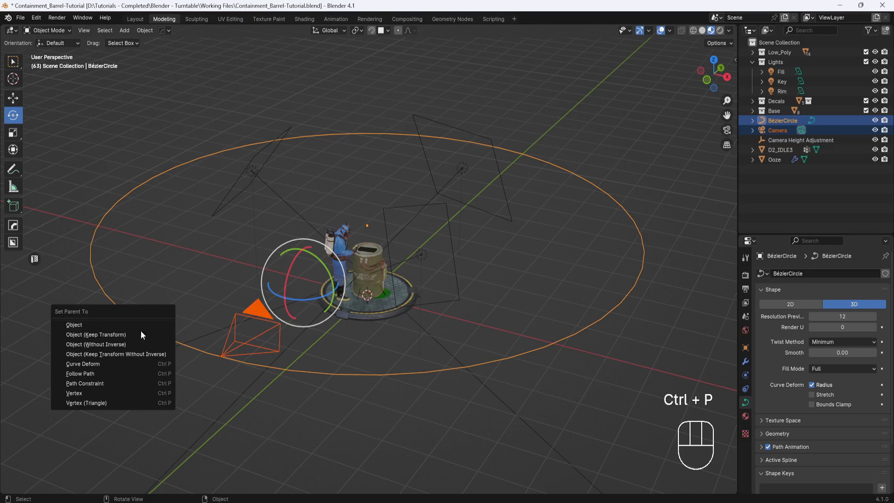
pyautogui.click(97, 373)
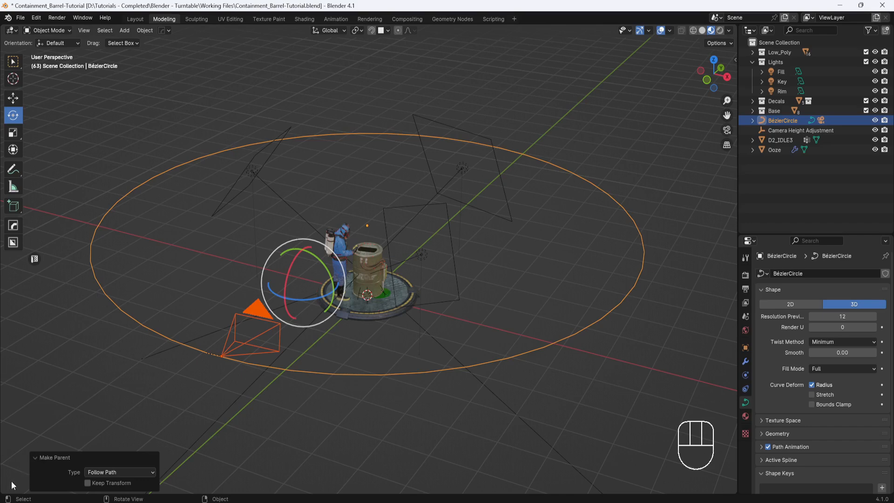
# Split the 3D viewport horizontally and turn the lower area into a Timeline editor
pyautogui.moveTo(4, 492); pyautogui.dragTo(25, 367)
pyautogui.click(13, 364)
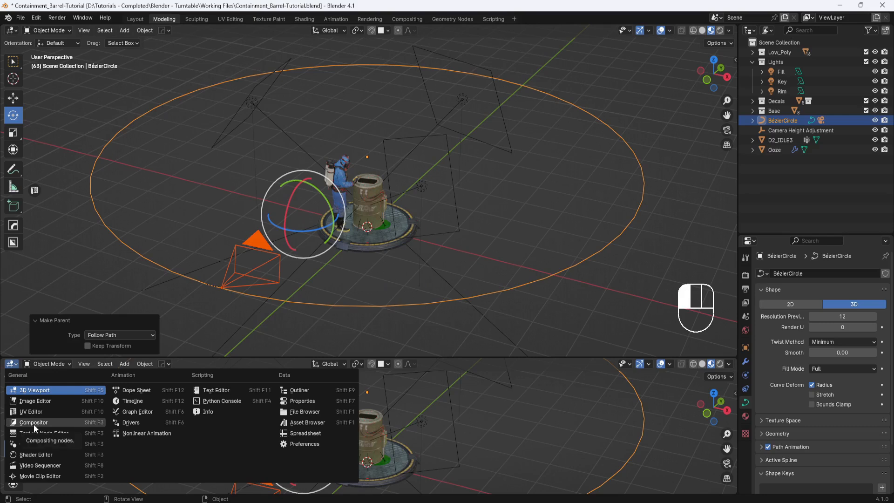
pyautogui.click(129, 401)
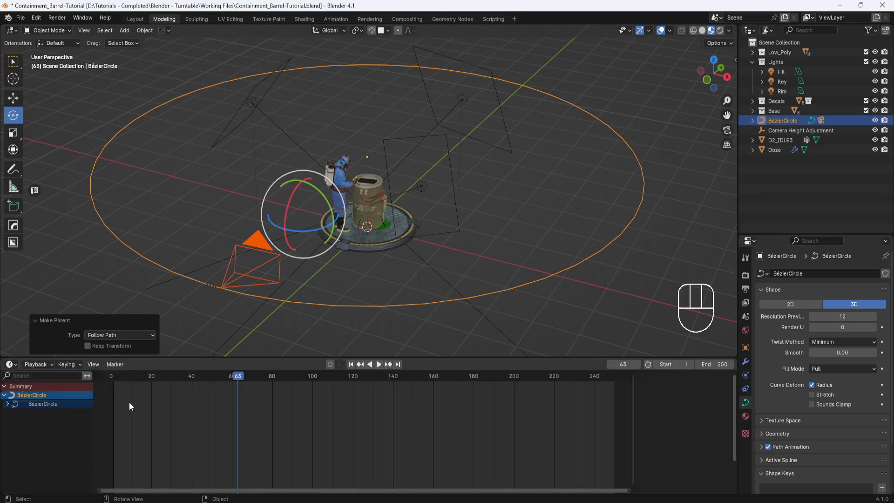
# Play the animation to check the camera's travel along the circle, and return to the beginning of the timeline
pyautogui.click(378, 366)
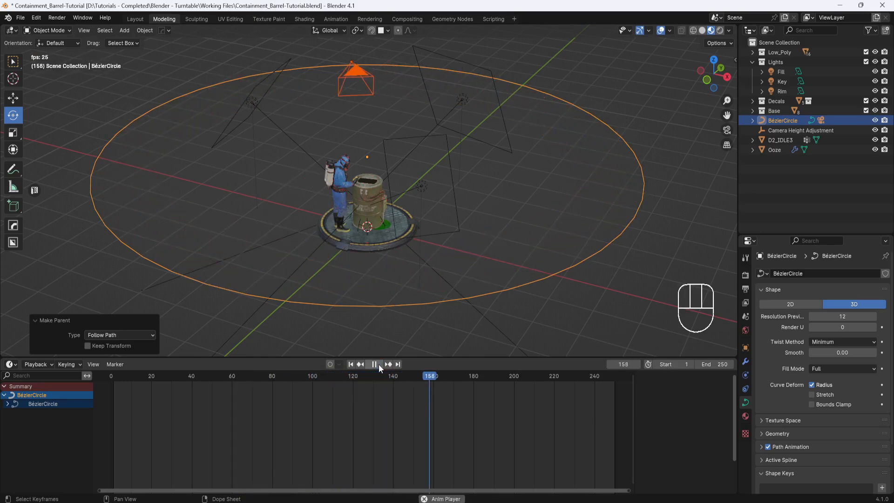
pyautogui.click(375, 365)
pyautogui.hotkey('shift', 'Left')
# Add a Track To constraint to the camera with the Camera Height Adjustment empty as its target
pyautogui.click(264, 263)
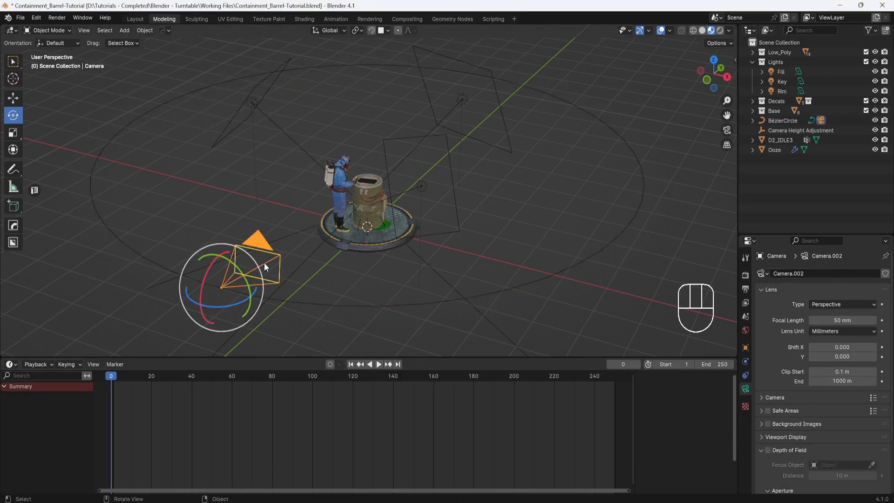
pyautogui.click(746, 375)
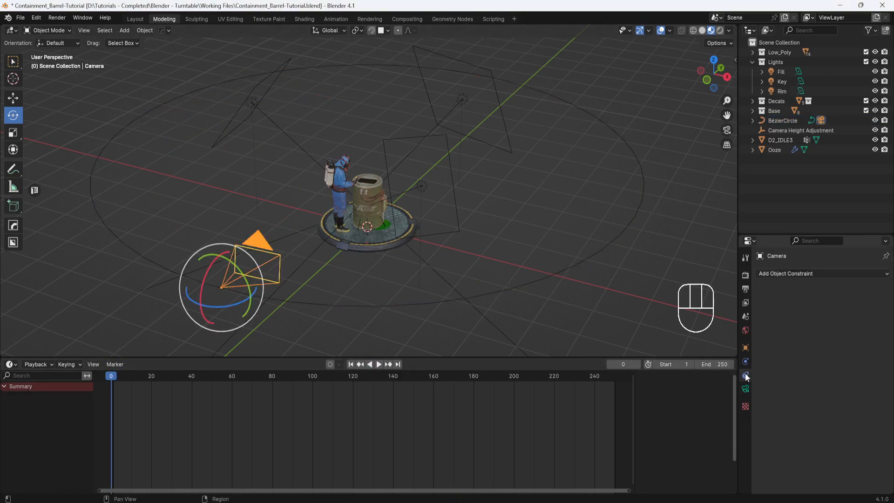
pyautogui.click(817, 273)
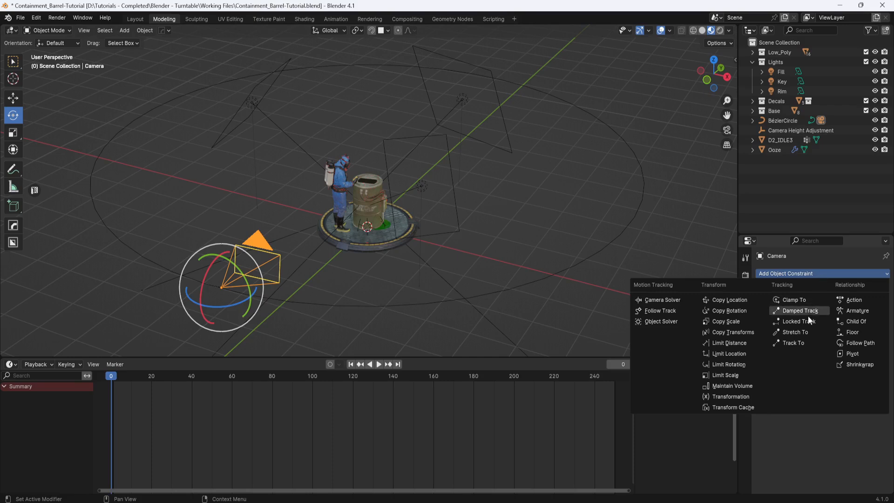
pyautogui.click(796, 342)
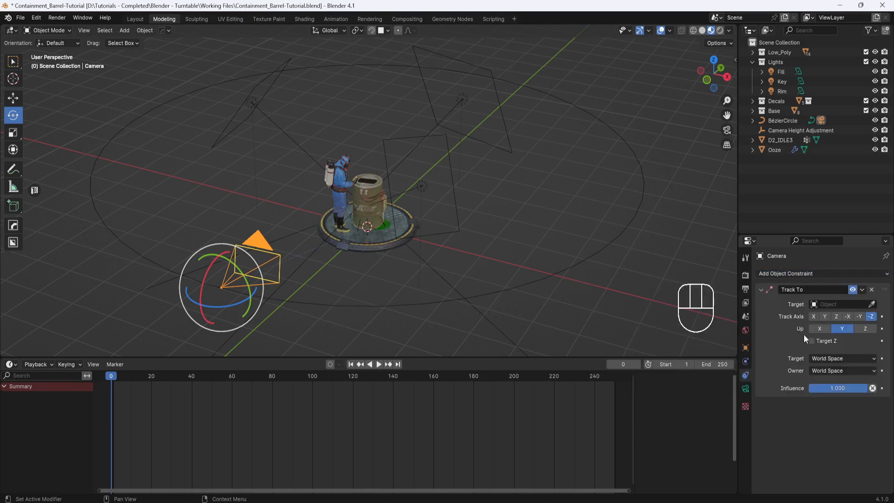
pyautogui.click(872, 304)
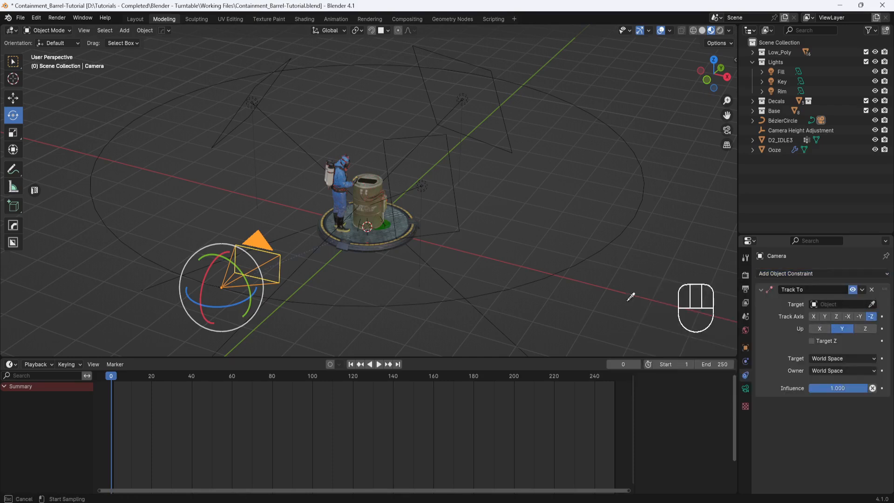
pyautogui.click(384, 220)
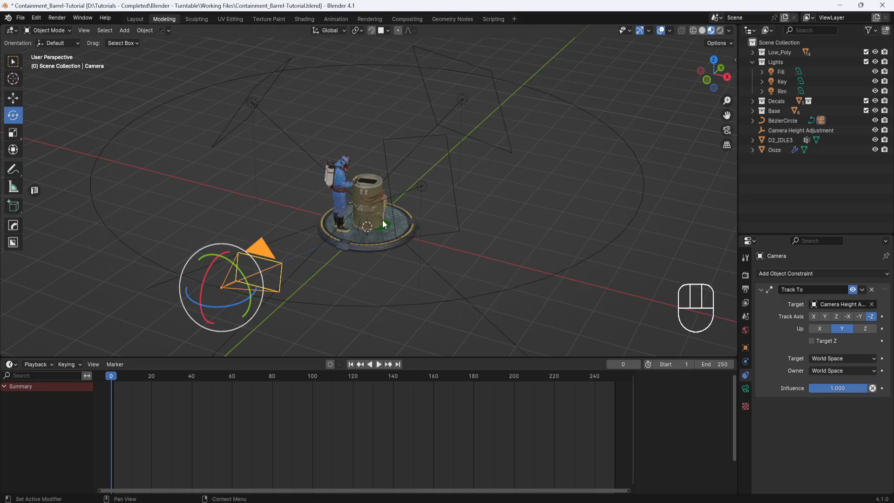
# In camera view, raise the Camera Height Adjustment empty along Z, first by about 0.58 m, to frame the whole figure and barrel in an enlarged viewport
pyautogui.press('KP_0')
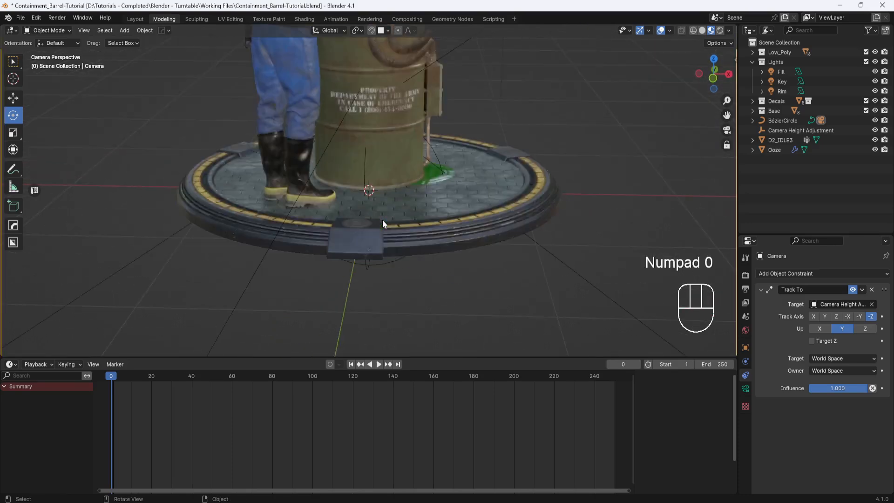
pyautogui.click(393, 260)
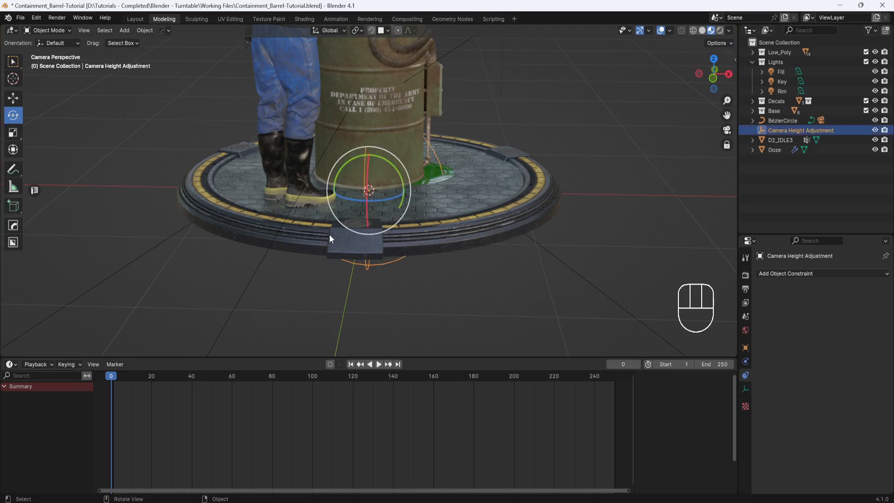
pyautogui.click(14, 98)
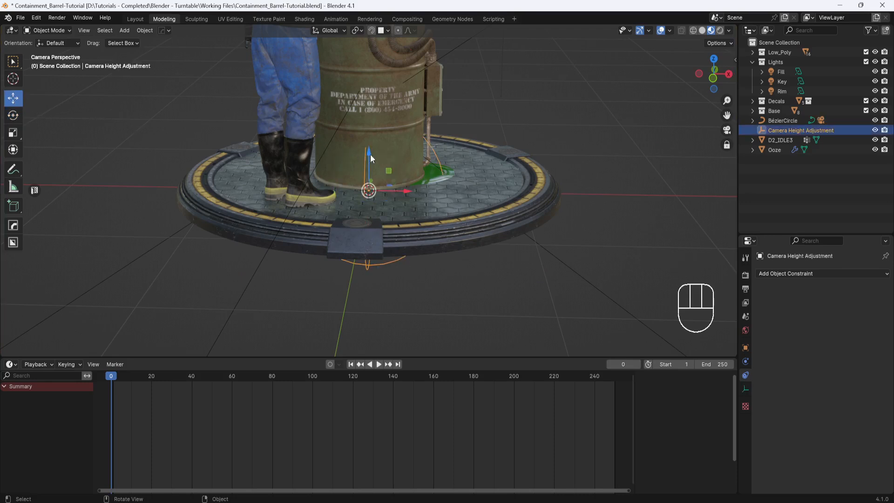
pyautogui.moveTo(369, 153); pyautogui.dragTo(332, 318)
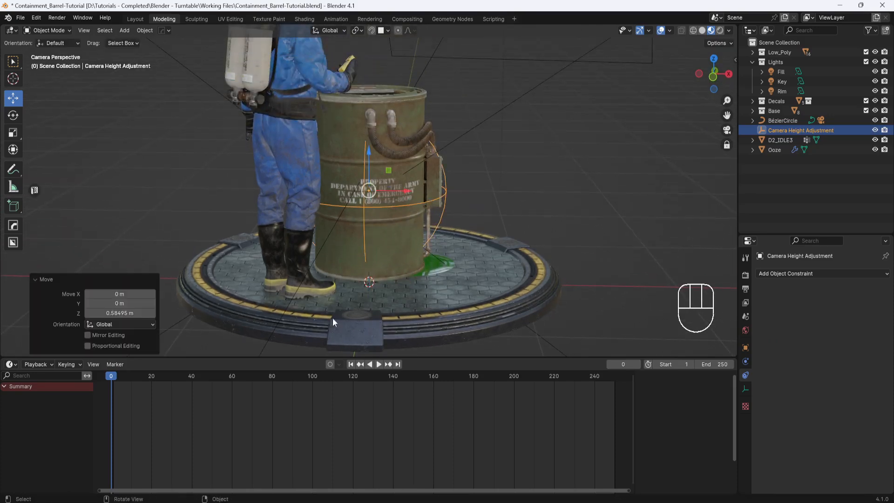
pyautogui.moveTo(297, 357); pyautogui.dragTo(299, 449)
pyautogui.moveTo(372, 200); pyautogui.dragTo(369, 174)
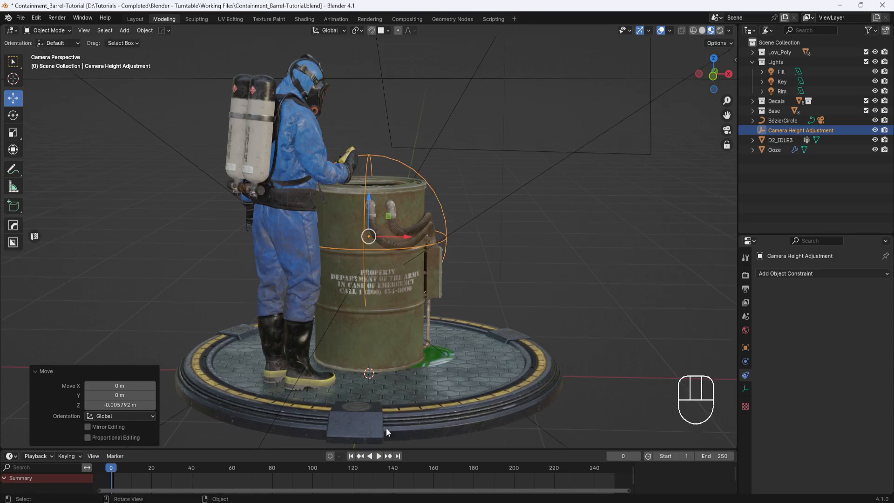
# Play the turntable through the camera to check the framing, and return to the perspective view
pyautogui.click(378, 456)
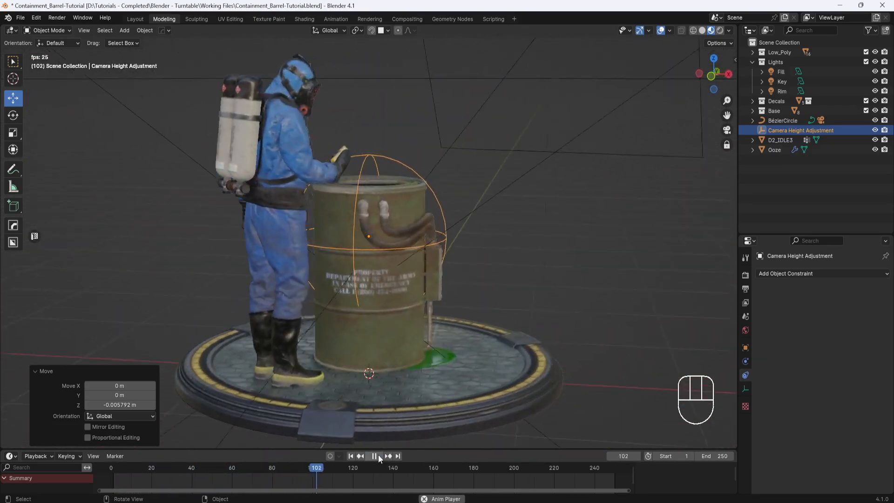
pyautogui.click(379, 455)
pyautogui.press('KP_0')
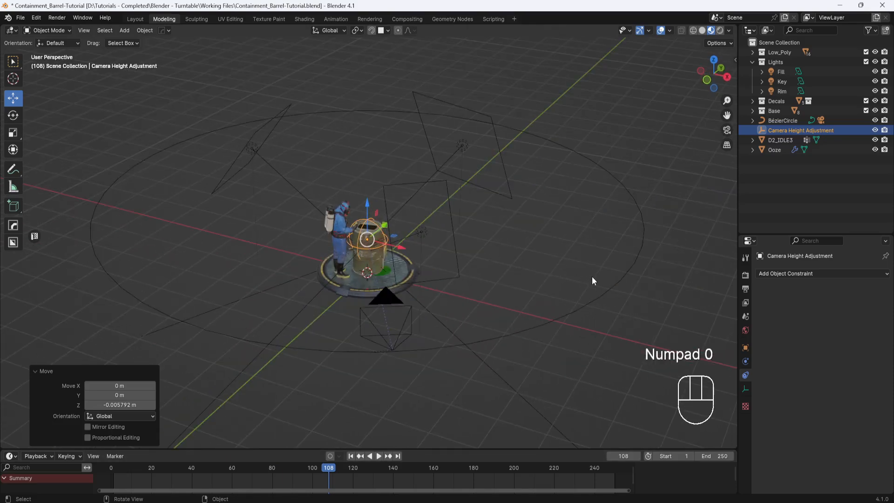
# Set the Bézier circle's Path Animation length to 300 frames
pyautogui.click(602, 292)
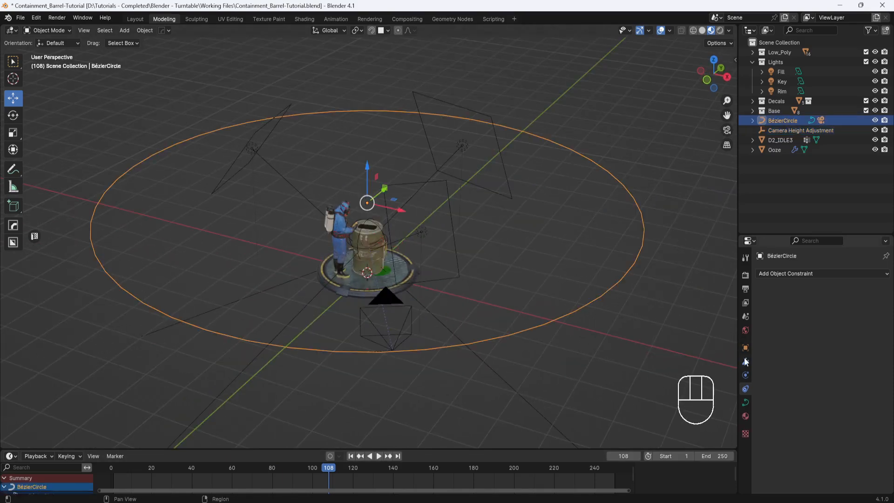
pyautogui.click(746, 403)
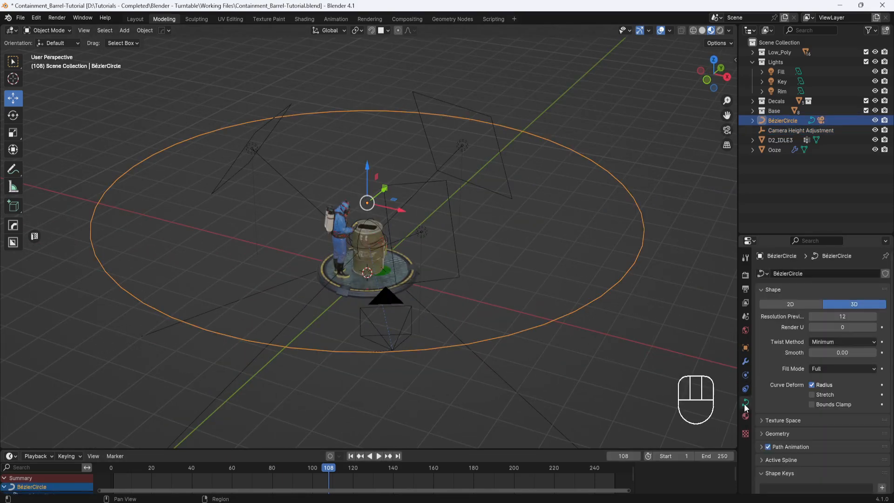
pyautogui.click(763, 448)
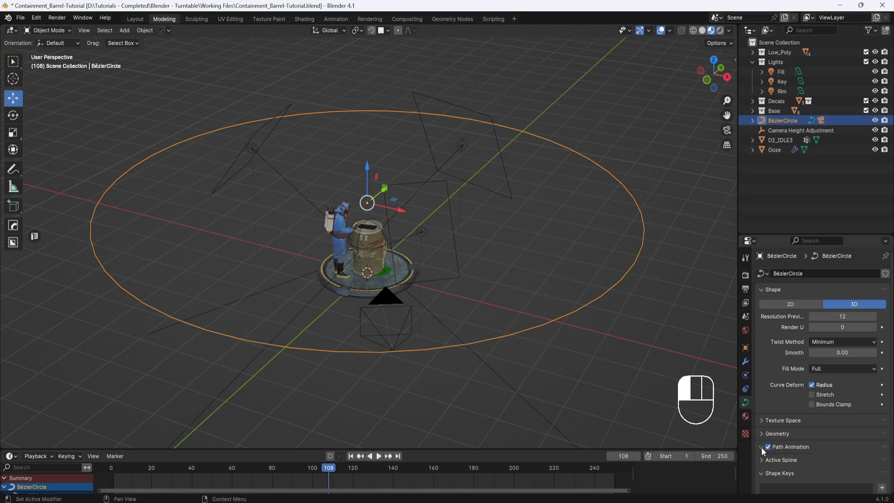
pyautogui.scroll(-5, 776, 433)
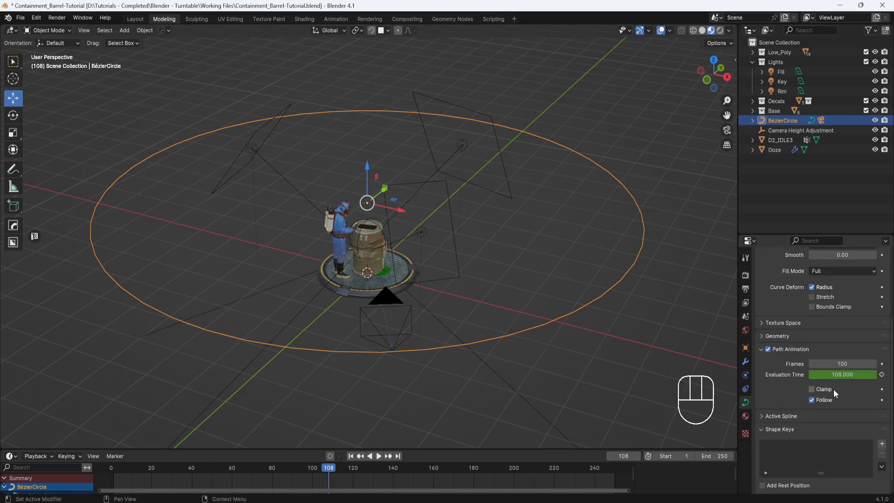
pyautogui.click(839, 364)
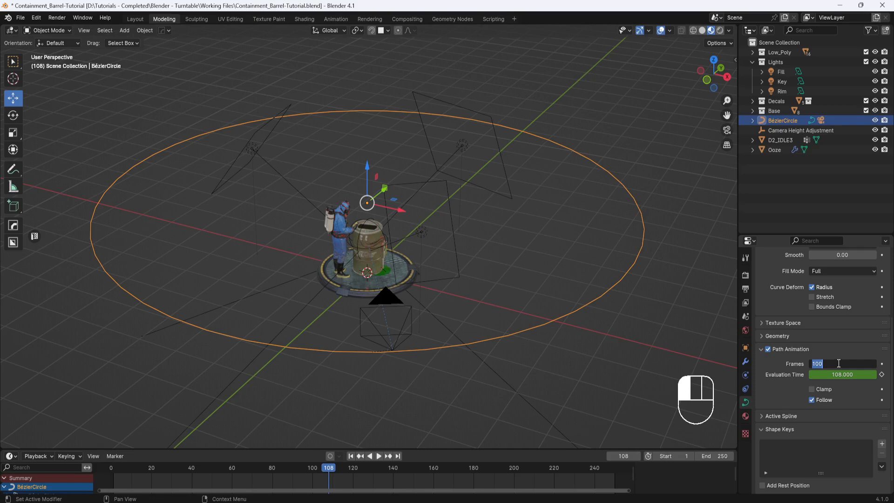
pyautogui.write('360')
pyautogui.press('Return')
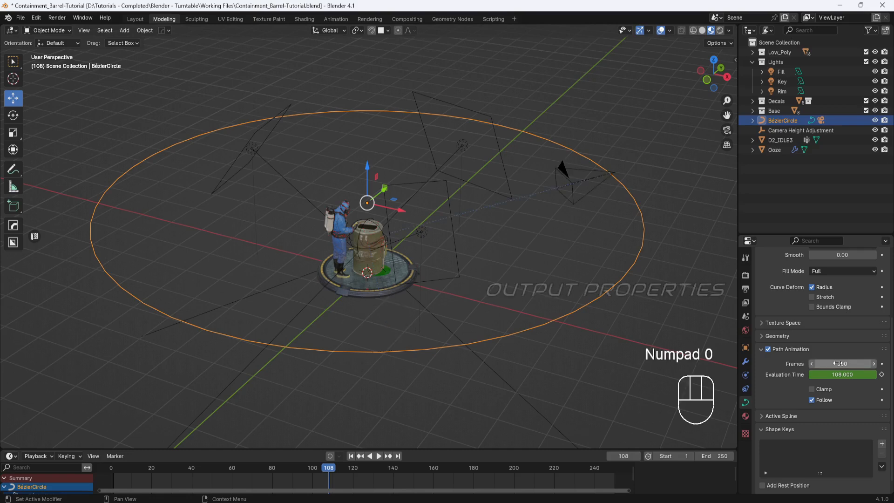
# Set the scene's end frame to 300 and play the animation to check the camera's slower orbit
pyautogui.click(746, 291)
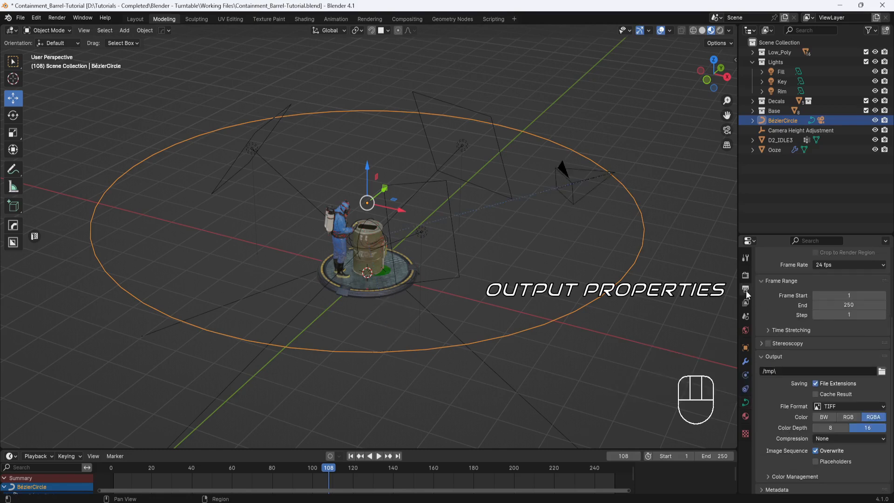
pyautogui.click(840, 306)
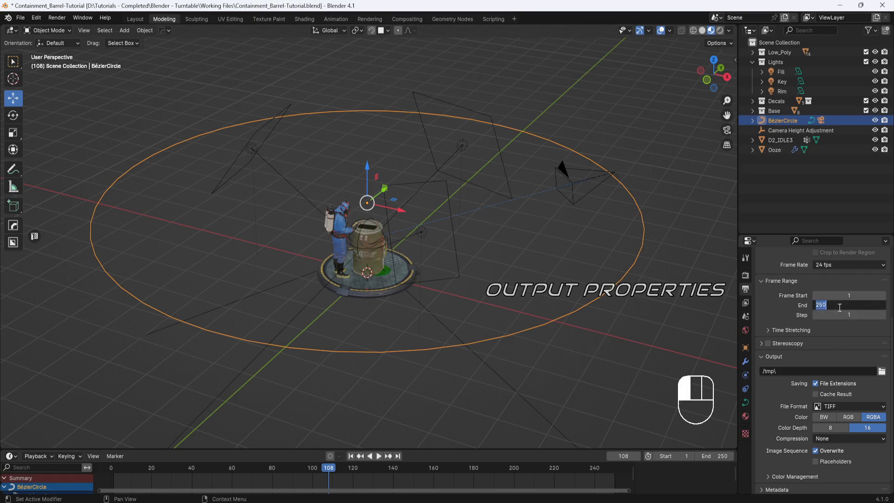
pyautogui.write('300')
pyautogui.press('Return')
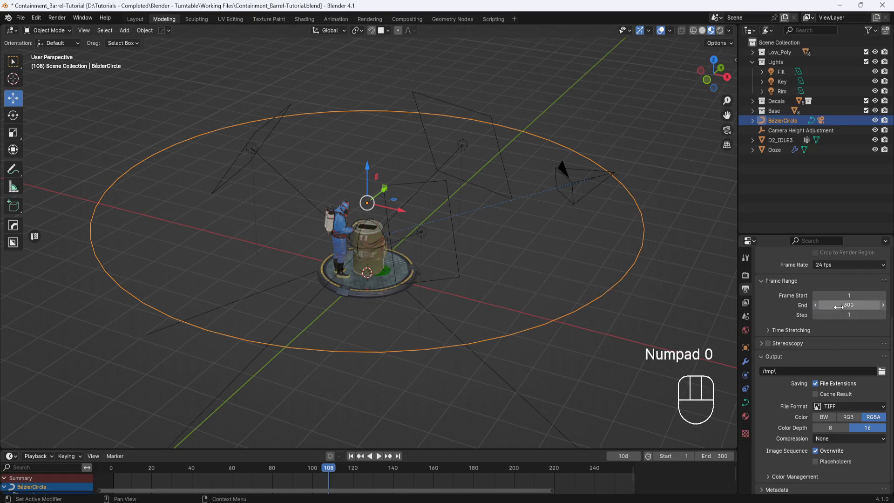
pyautogui.click(379, 456)
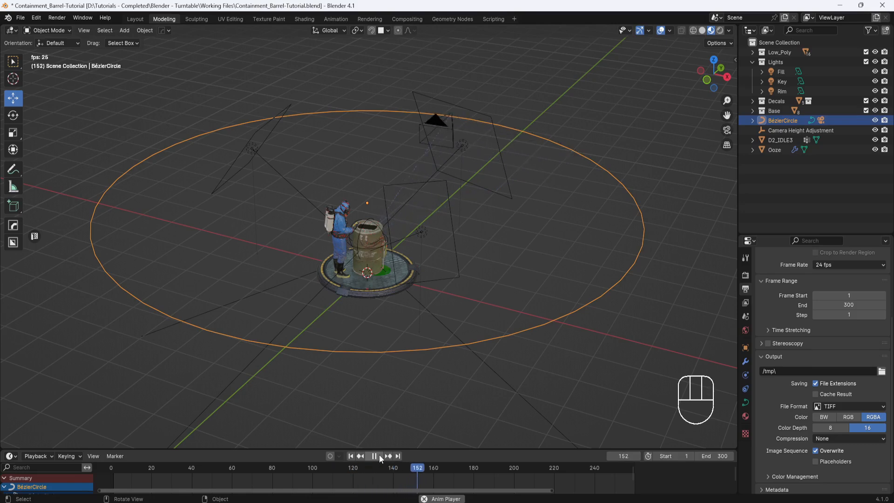
pyautogui.click(377, 457)
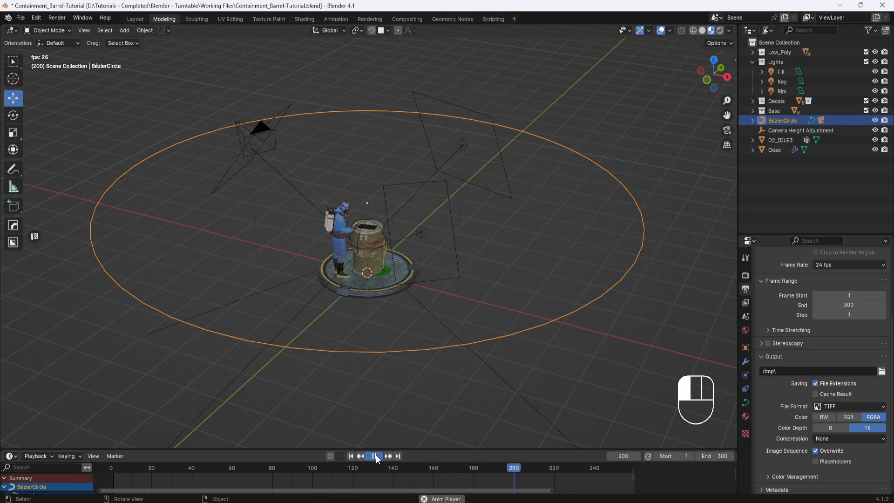
# Set the world background colour to black with a value of 0 and switch the viewport to rendered shading
pyautogui.click(746, 330)
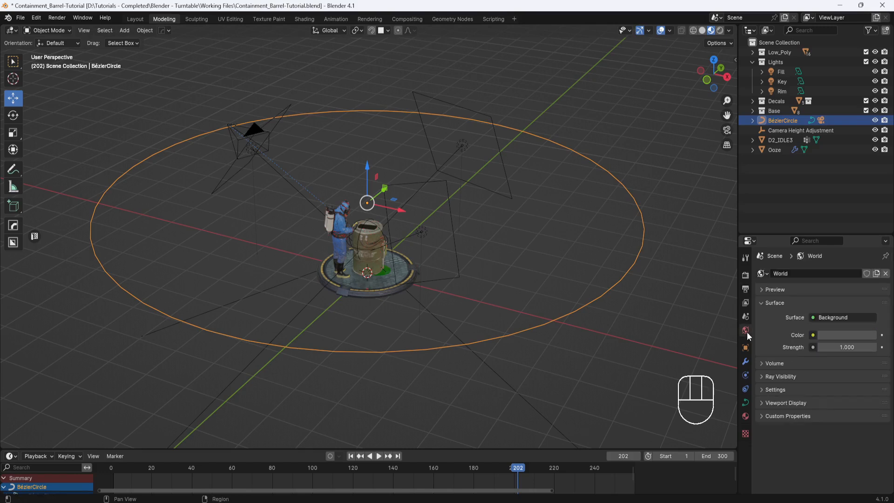
pyautogui.click(837, 335)
pyautogui.moveTo(869, 240); pyautogui.dragTo(870, 268)
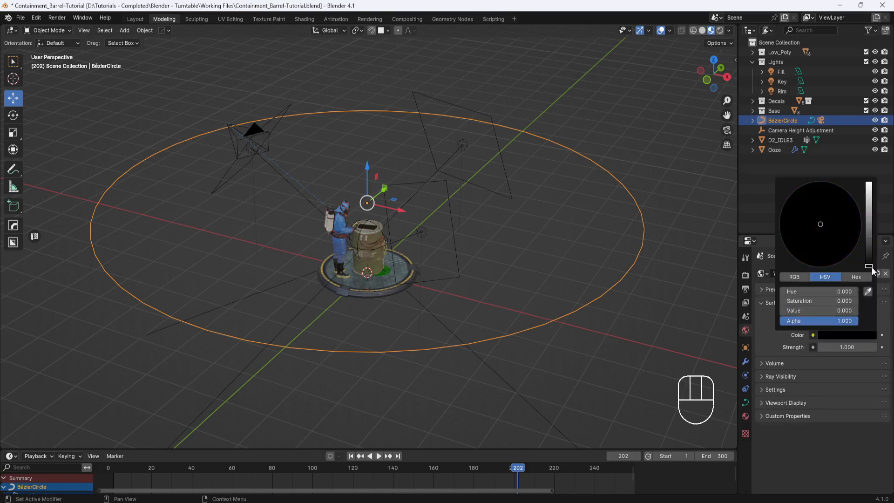
pyautogui.click(720, 31)
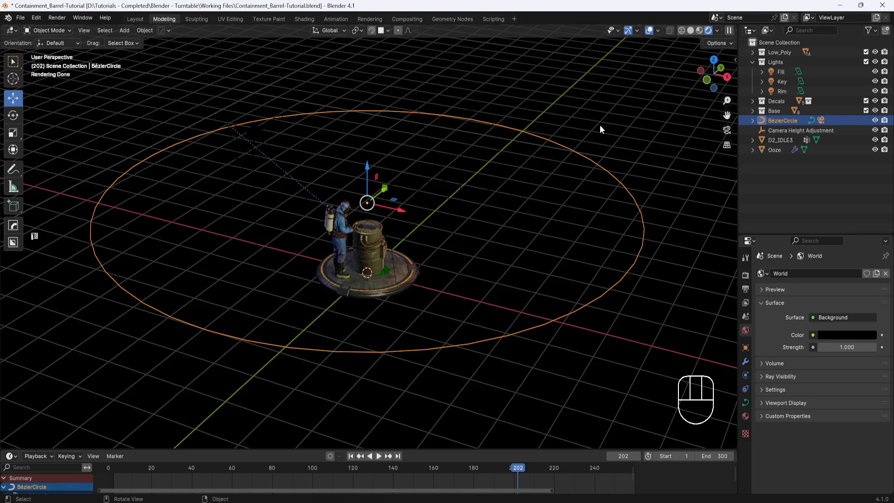
# Set the scene's output frame rate to 30 fps
pyautogui.click(745, 289)
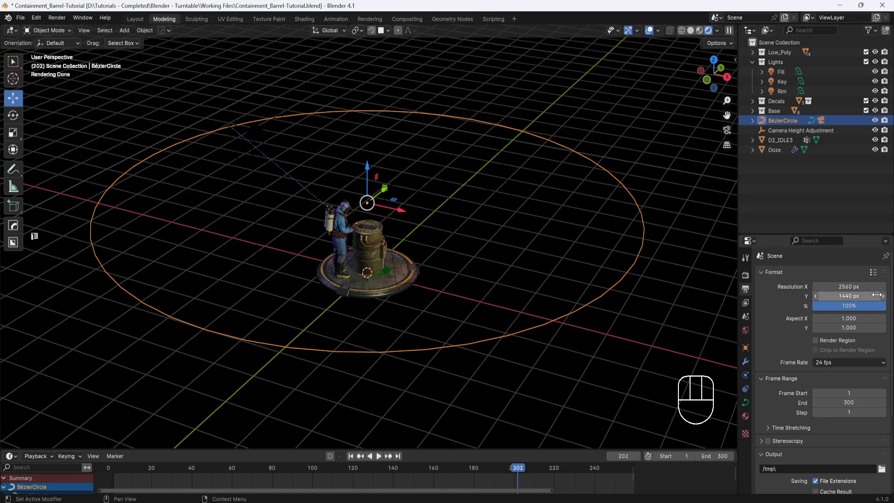
pyautogui.click(847, 361)
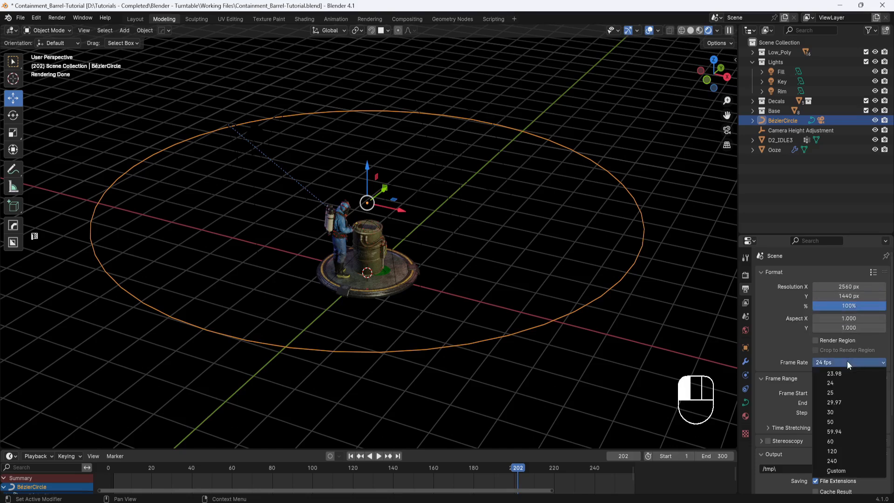
pyautogui.click(838, 412)
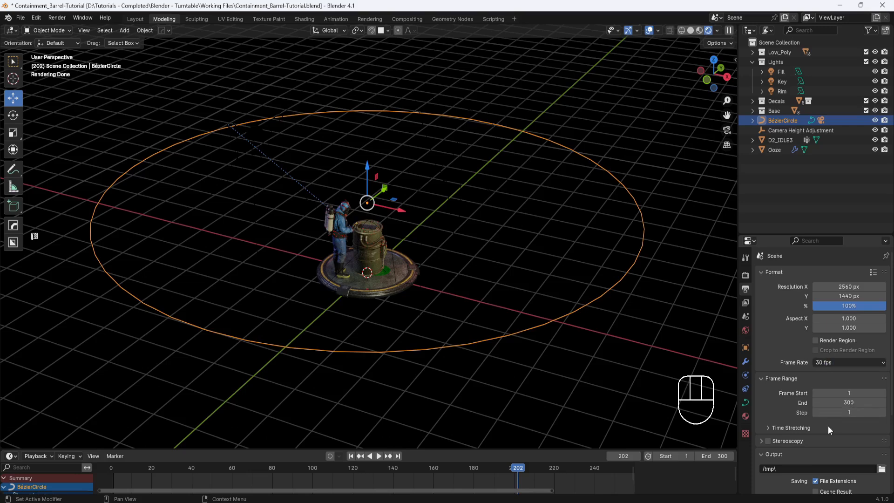
# Set the render output path to D:\Tutorials - Completed\Blender - Turntable\Video\Textured Images
pyautogui.scroll(-2, 808, 414)
pyautogui.scroll(-1, 809, 409)
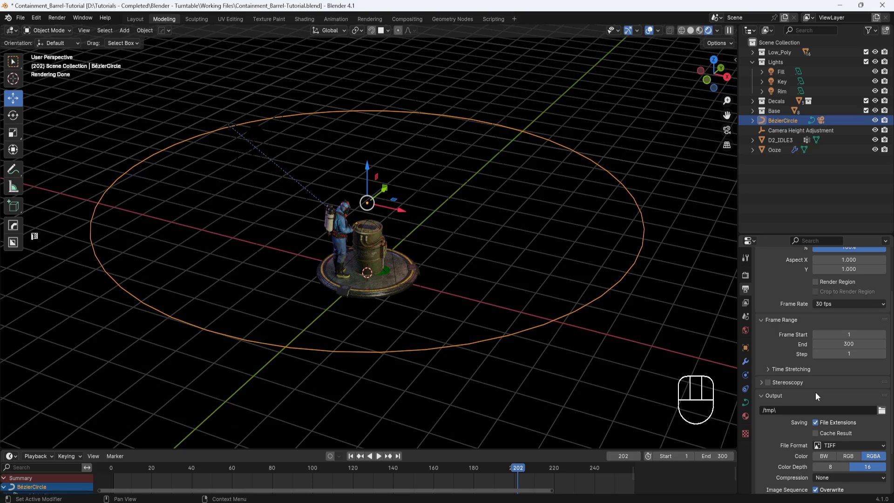
pyautogui.click(815, 410)
pyautogui.write('D:\\Tutorials - Completed\\Blender - Turntable\\Video\\Textured Images')
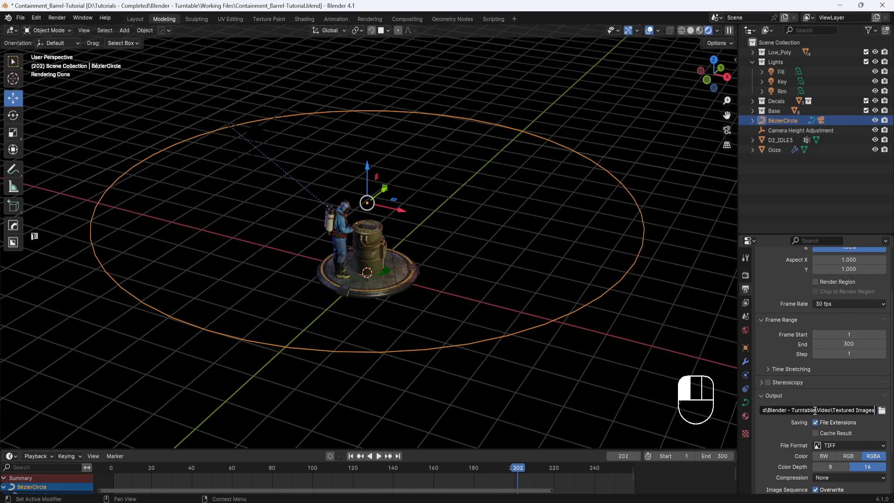
pyautogui.press('Return')
# Change the render output file format to PNG
pyautogui.scroll(-2, 810, 407)
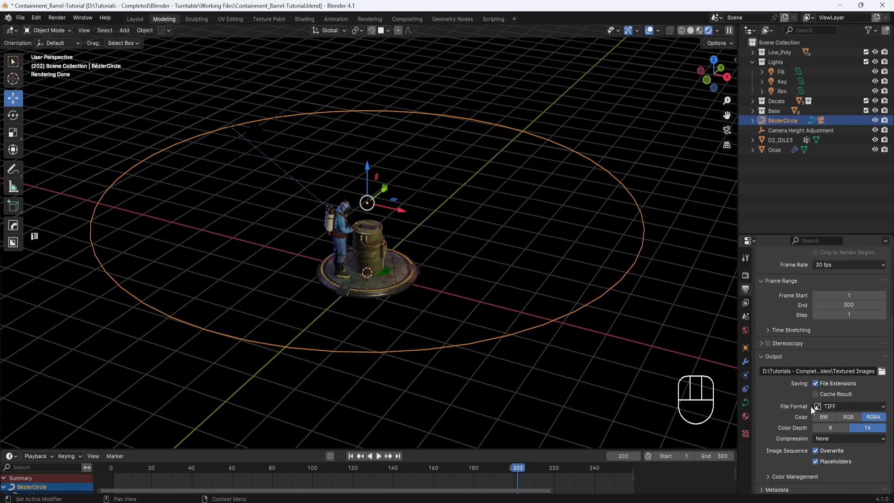
pyautogui.click(883, 407)
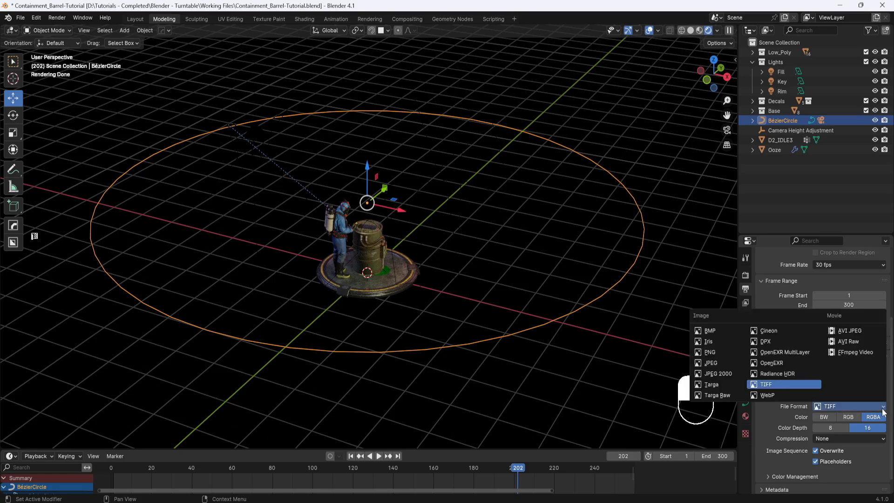
pyautogui.click(720, 351)
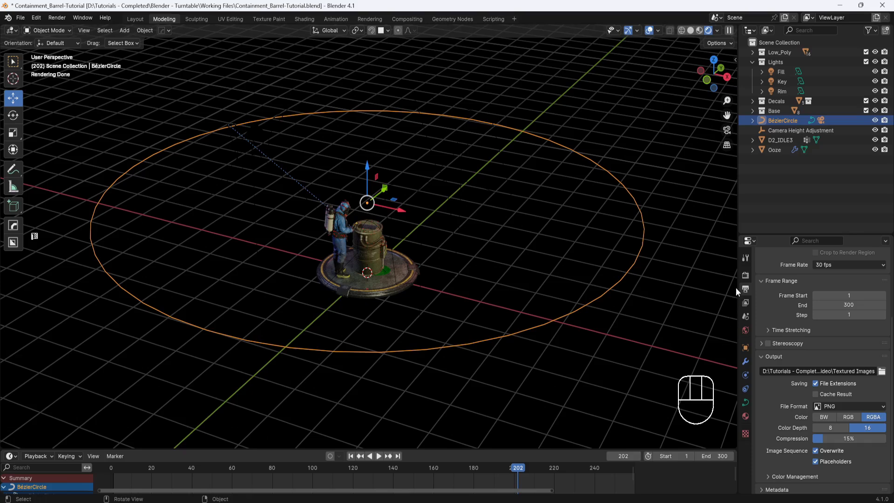
# Set the final render's noise threshold to 0.1 and enable denoising for it in the Cycles sampling settings
pyautogui.click(745, 275)
pyautogui.scroll(5, 814, 286)
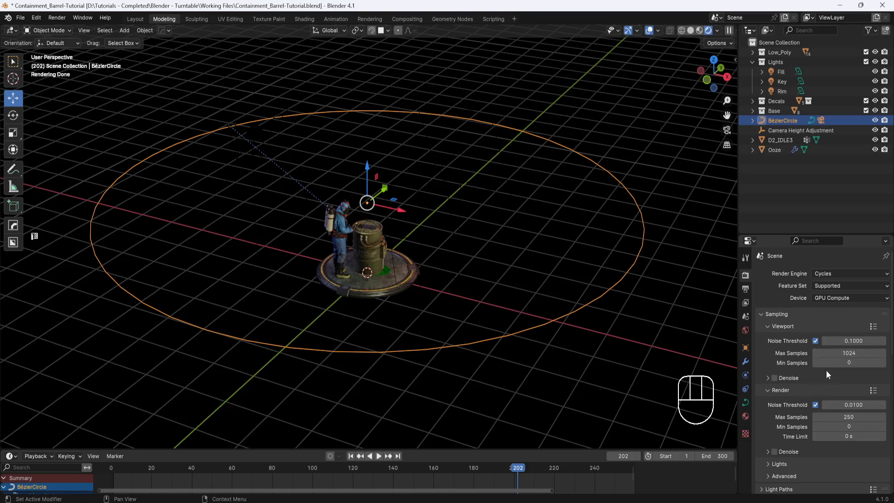
pyautogui.click(852, 404)
pyautogui.write('0.1')
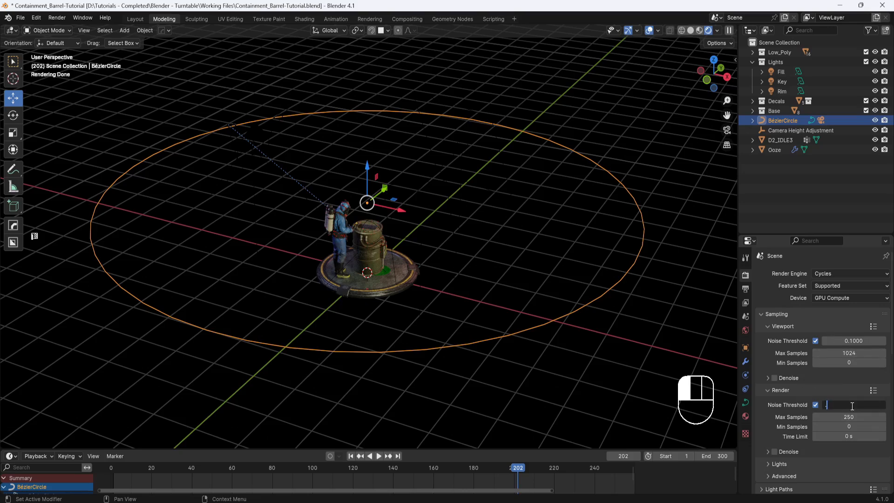
pyautogui.press('Return')
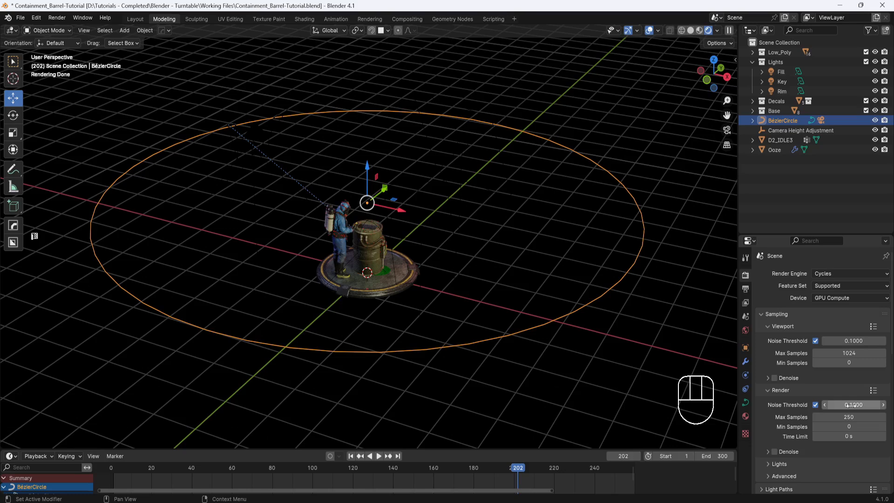
pyautogui.click(775, 452)
# Enable Persistent Data for the final render in the performance settings
pyautogui.scroll(-10, 776, 452)
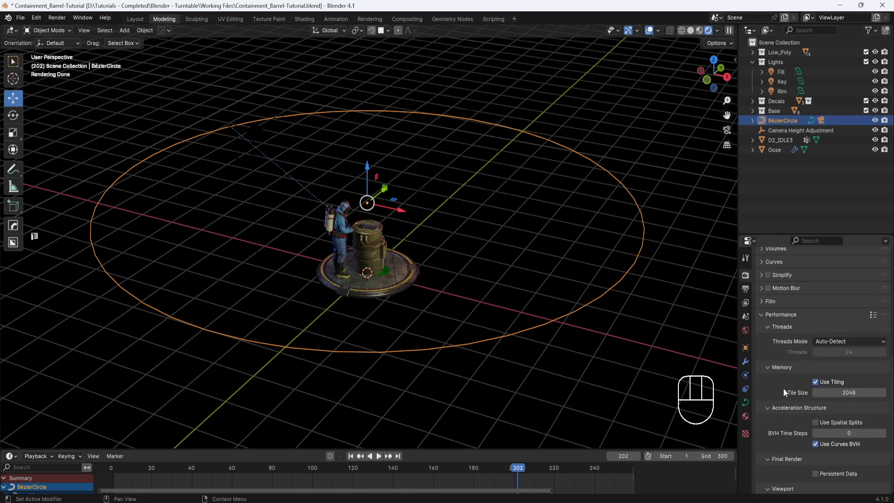
pyautogui.scroll(-1, 784, 392)
pyautogui.click(815, 453)
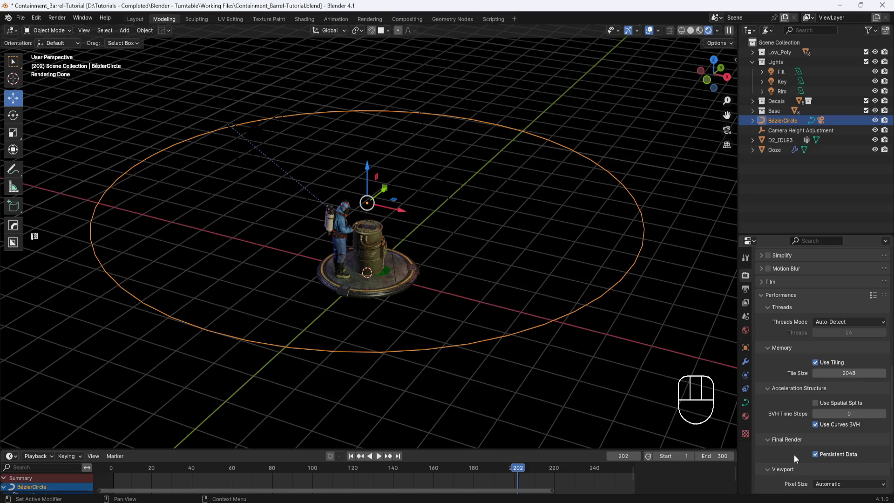
# Save the project and render the full turntable animation, closing the render window when it finishes
pyautogui.click(22, 19)
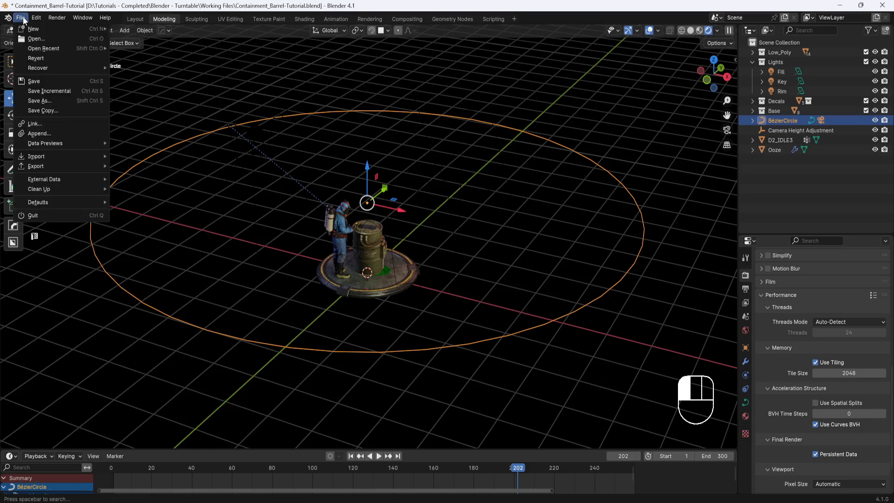
pyautogui.click(35, 80)
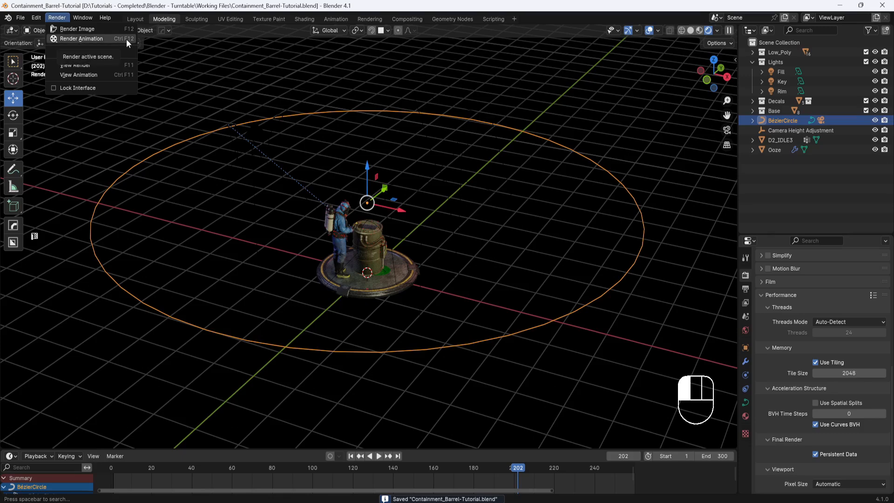
pyautogui.click(94, 38)
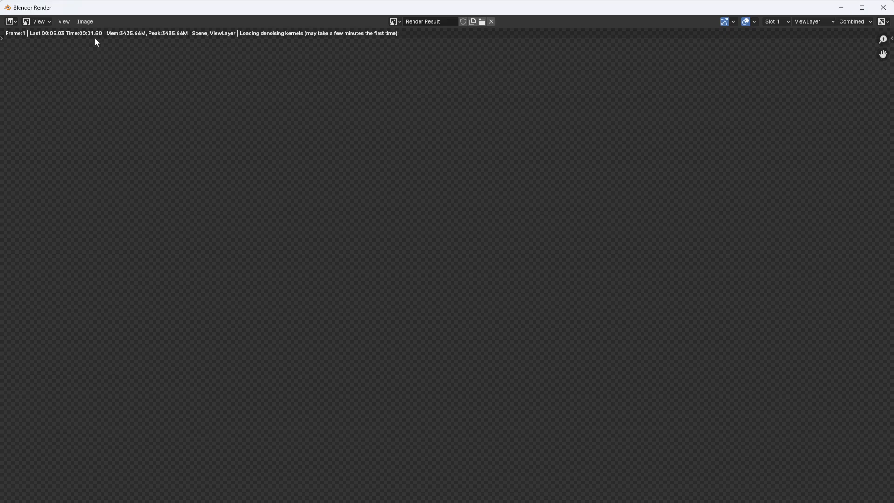
pyautogui.scroll(-2, 201, 162)
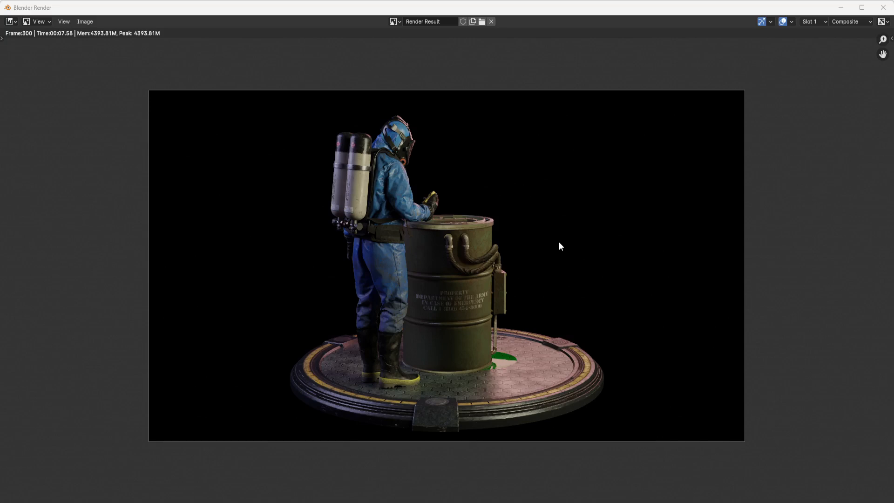
pyautogui.click(884, 7)
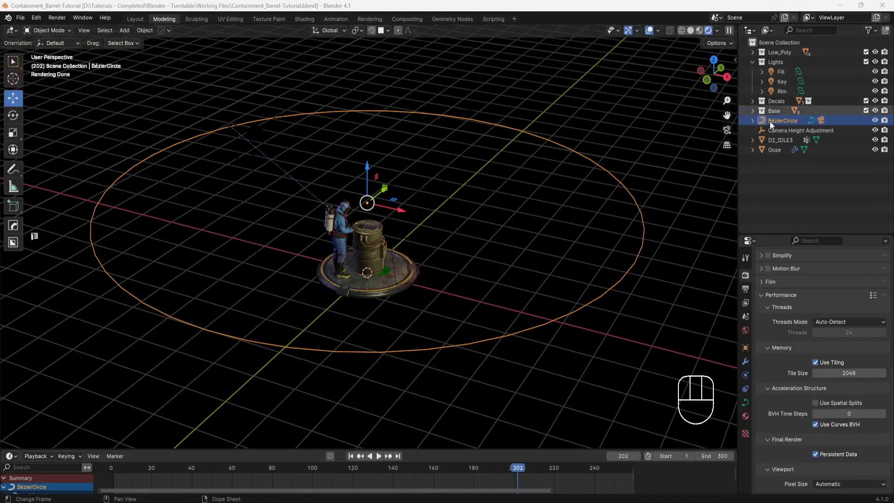
# Save the project again and start a new file from the Video Editing template
pyautogui.click(21, 18)
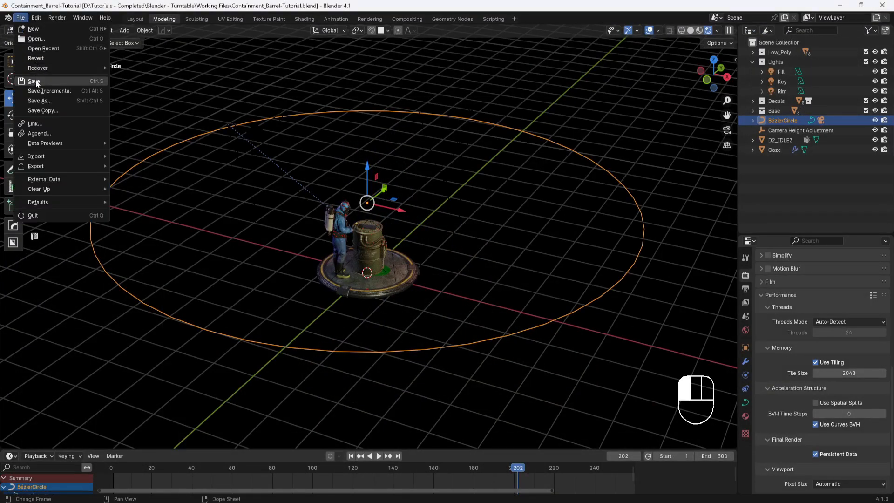
pyautogui.click(36, 79)
pyautogui.click(21, 18)
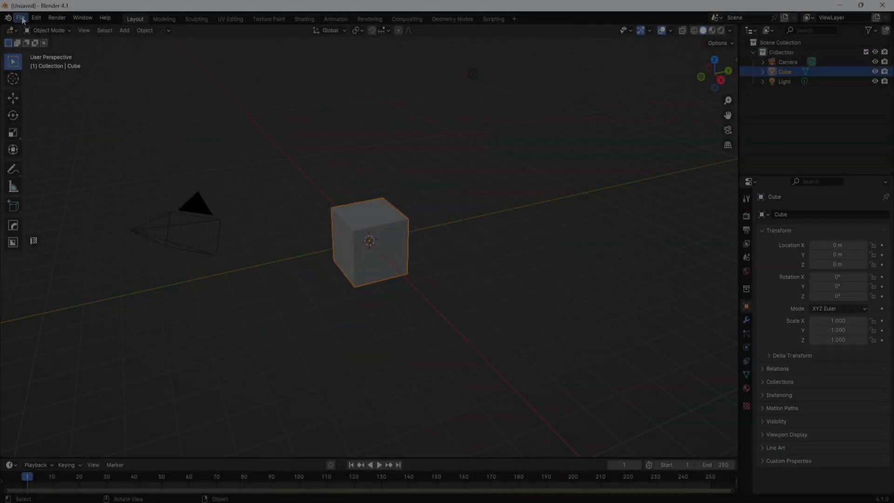
pyautogui.click(21, 18)
pyautogui.moveTo(31, 30)
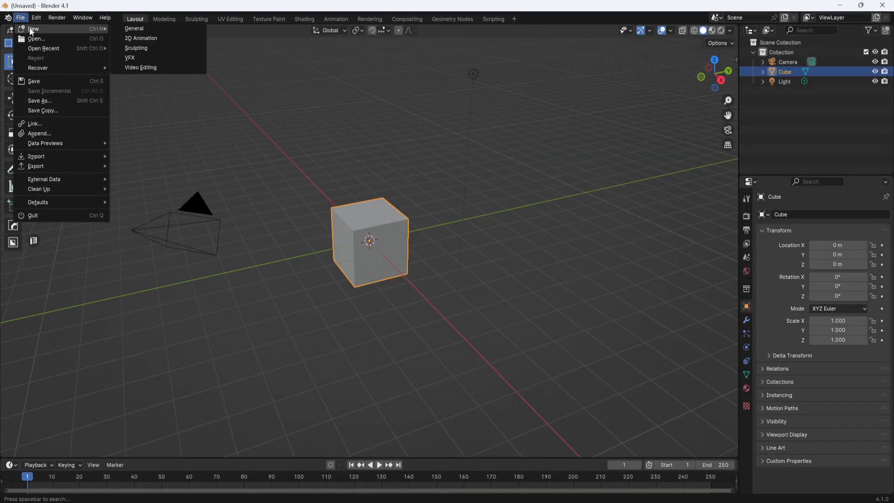
pyautogui.click(148, 69)
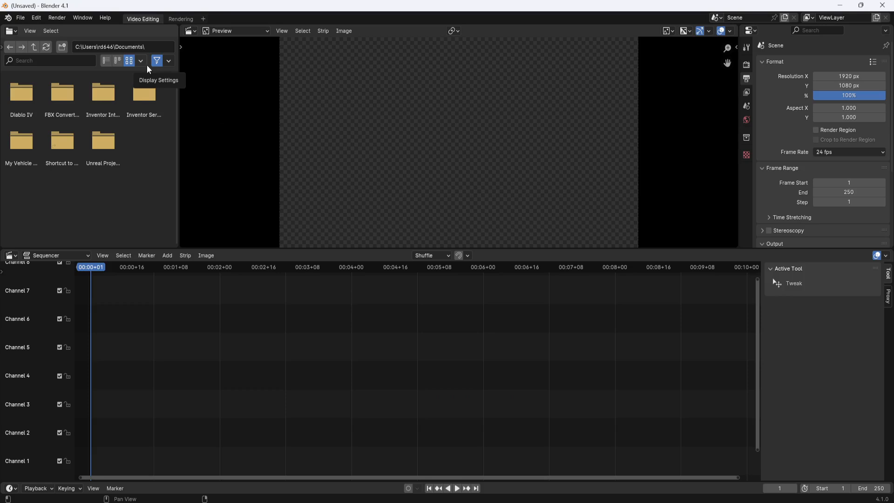
# Start adding an image sequence to the sequencer and browse to D:\Tutorials - Completed\Blender - Turntable\Video
pyautogui.click(167, 256)
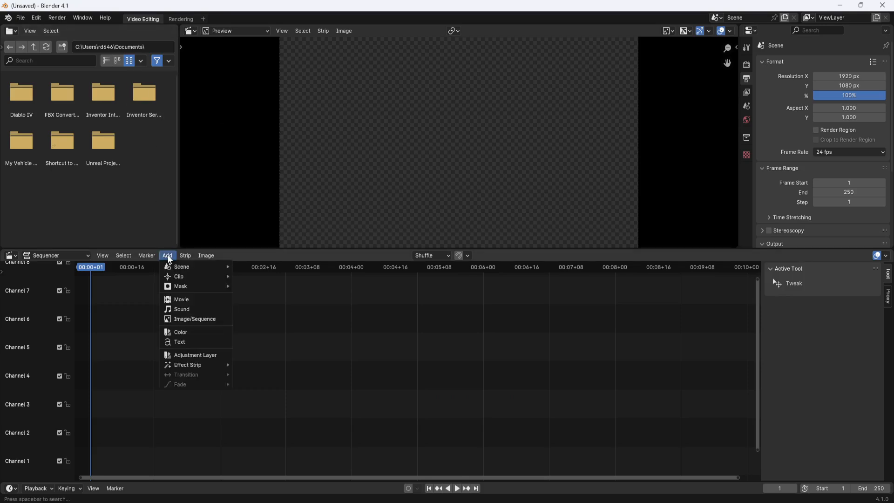
pyautogui.click(202, 320)
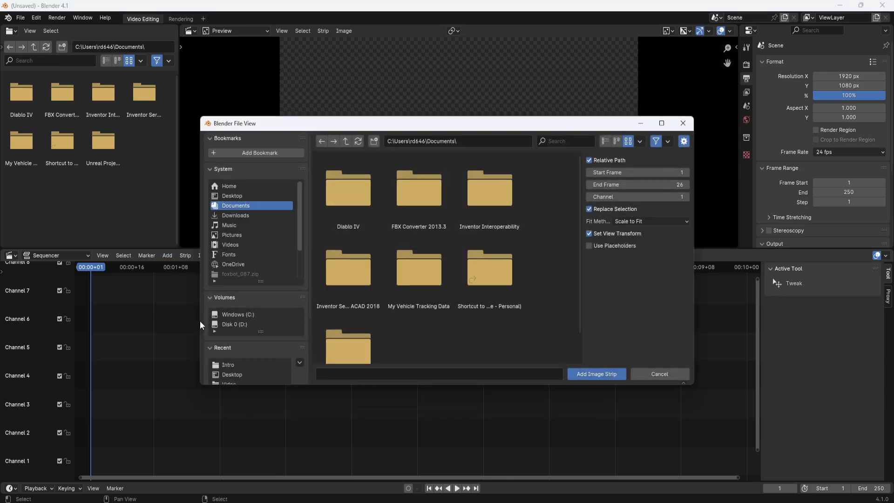
pyautogui.click(499, 140)
pyautogui.write('D:\\Tutorials - Completed\\Blender - Turntable\\Video')
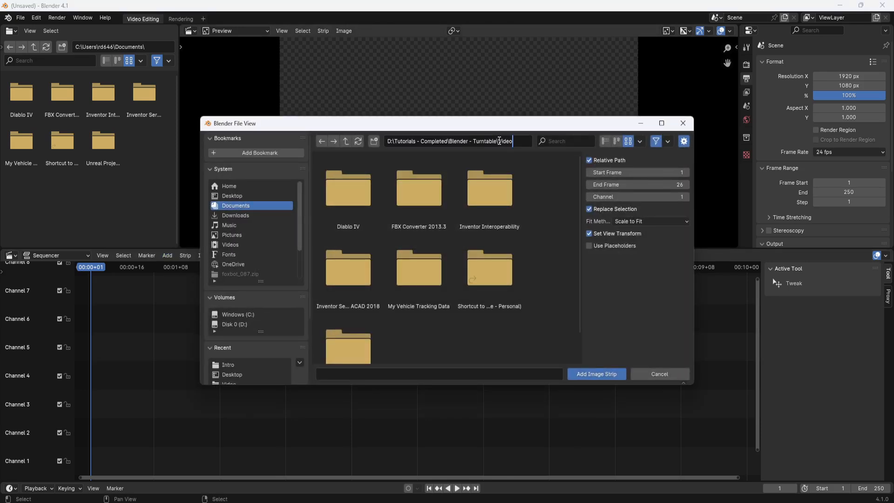
pyautogui.press('Return')
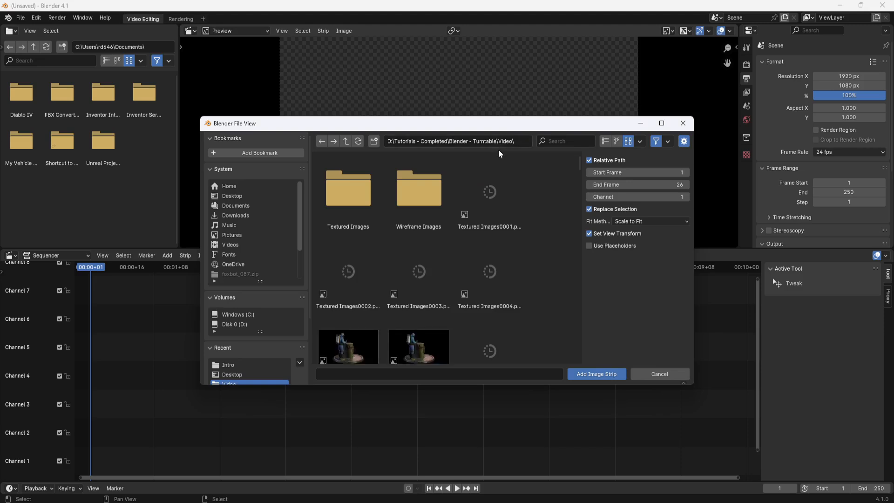
# Select all frames from Textured Images0001.png to Textured Images0300.png and add them as an image strip
pyautogui.click(501, 200)
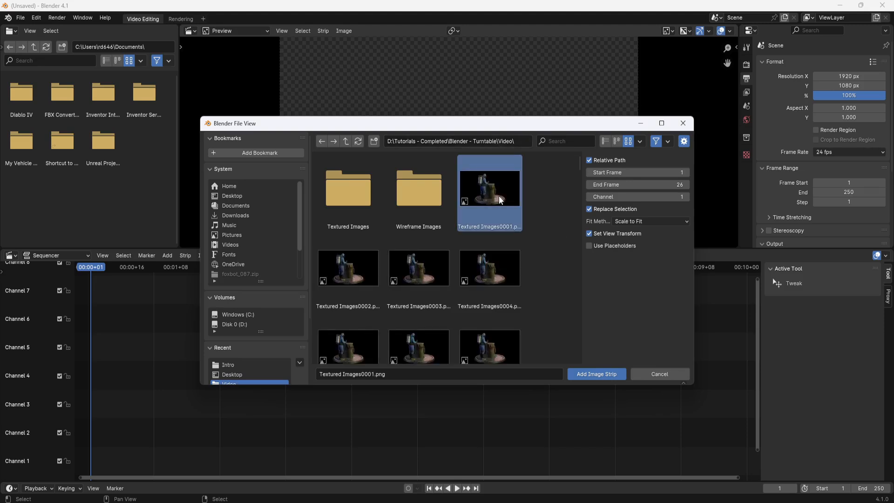
pyautogui.scroll(-5, 531, 250)
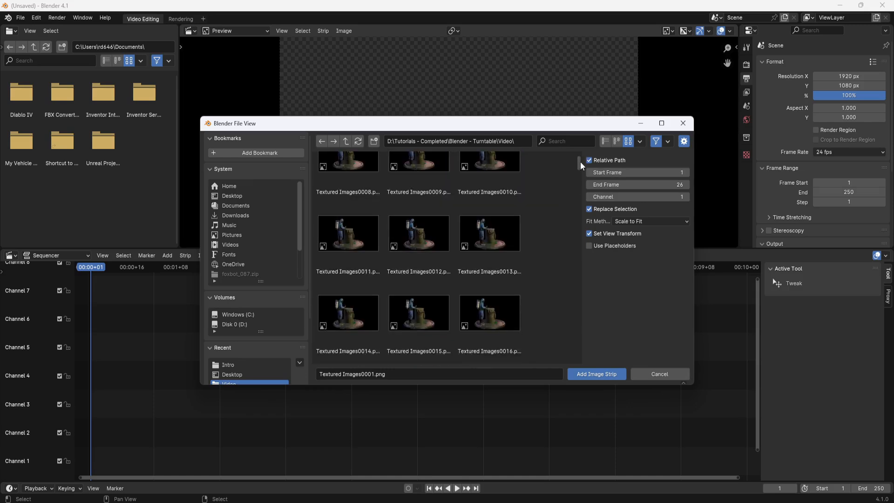
pyautogui.moveTo(581, 165); pyautogui.dragTo(578, 378)
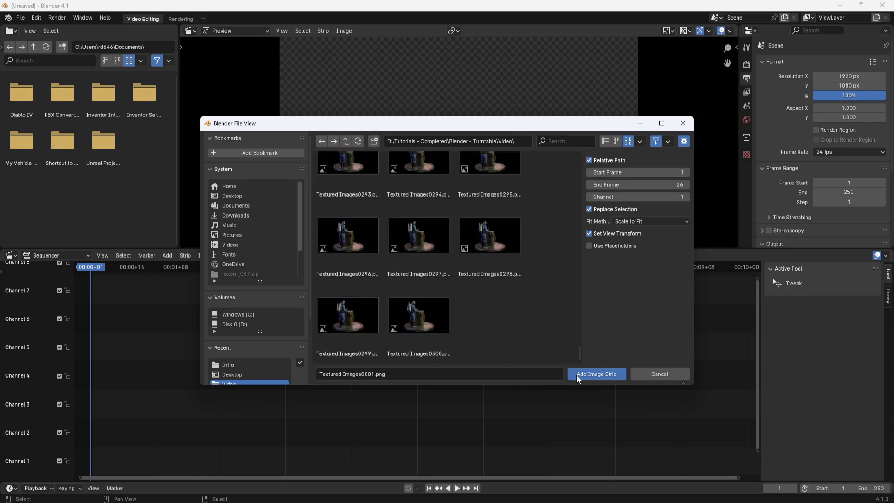
pyautogui.keyDown('shift'); pyautogui.click(410, 313); pyautogui.keyUp('shift')
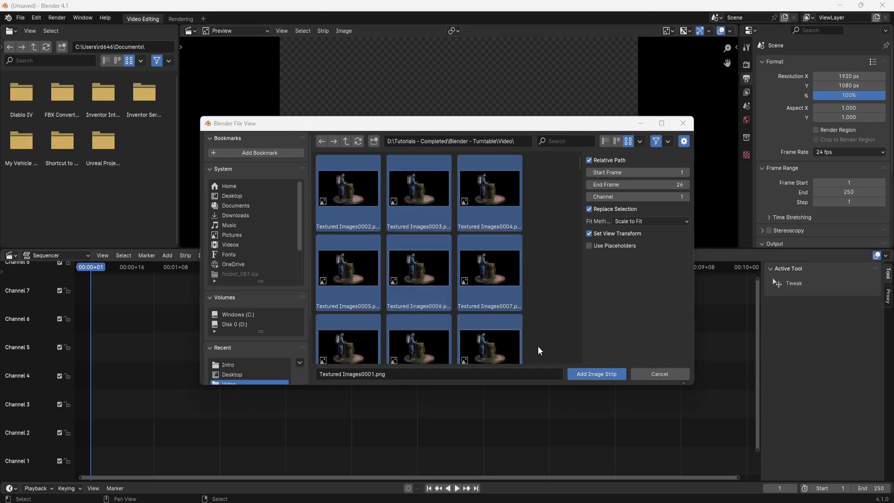
pyautogui.click(596, 375)
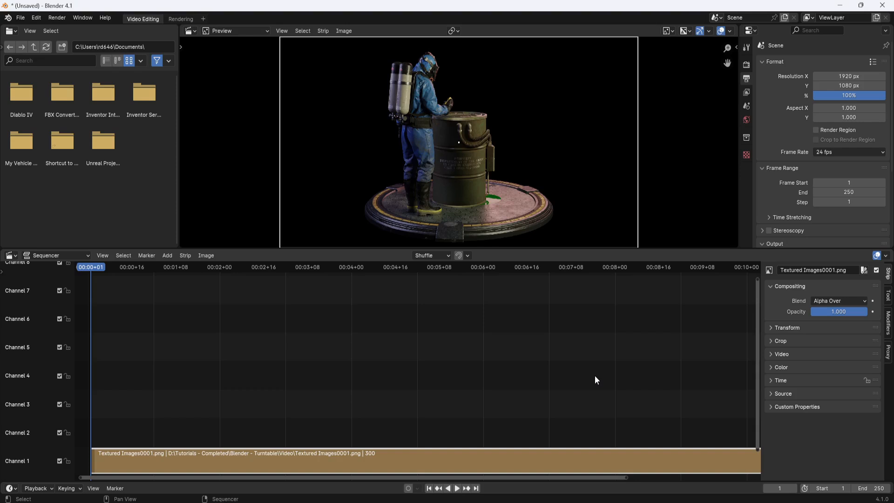
# Set the video project's resolution to 2560 × 1440 px and its frame rate to 30 fps
pyautogui.click(849, 78)
pyautogui.write('2560')
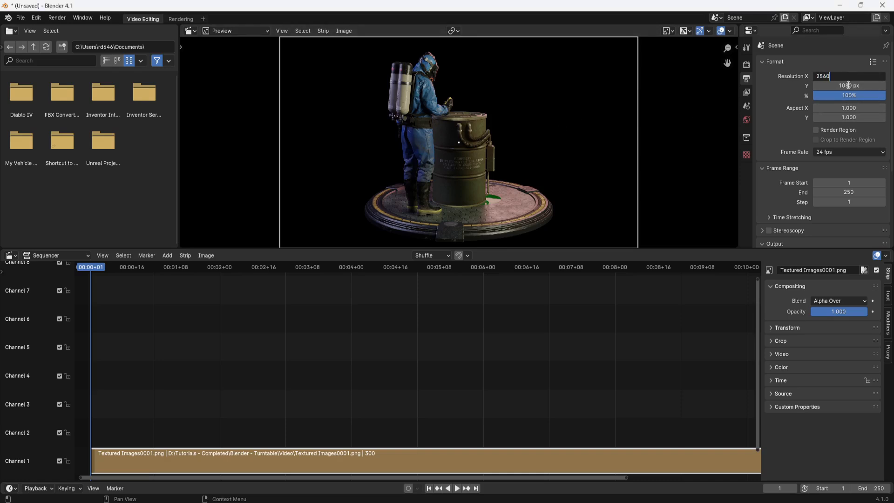
pyautogui.press('Return')
pyautogui.click(847, 85)
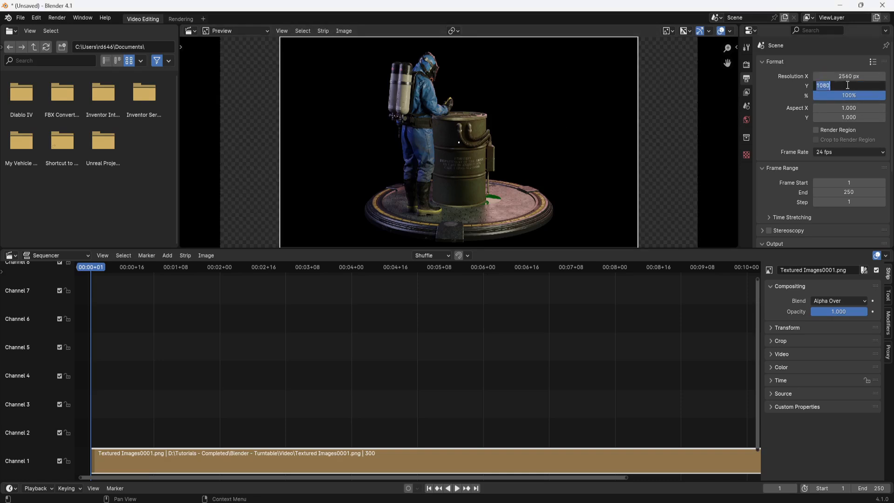
pyautogui.write('1440')
pyautogui.press('Return')
pyautogui.click(882, 153)
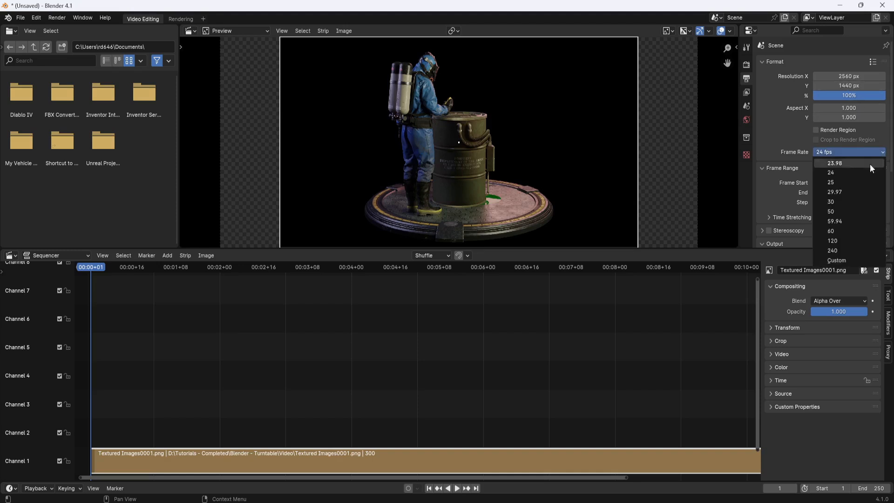
pyautogui.click(839, 201)
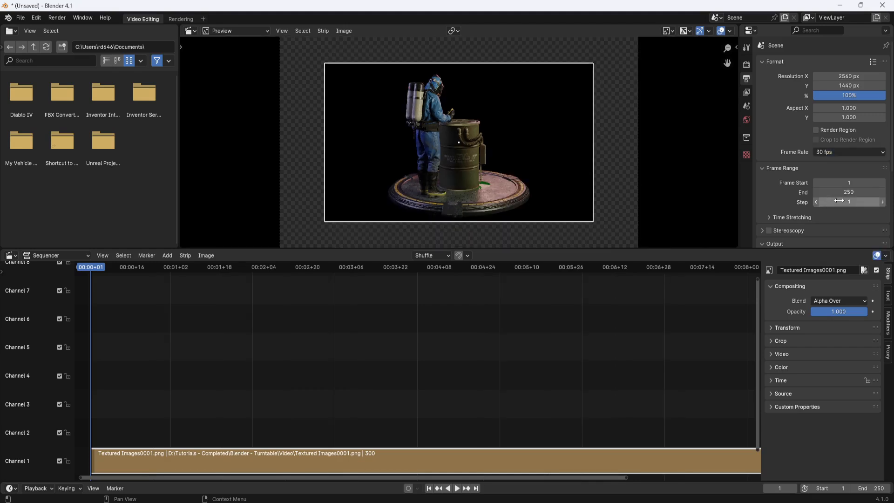
# Set the frame range's end to 300 and paste the \Blender - Turntable\Video\Textured Images path as the output location
pyautogui.click(847, 192)
pyautogui.write('300')
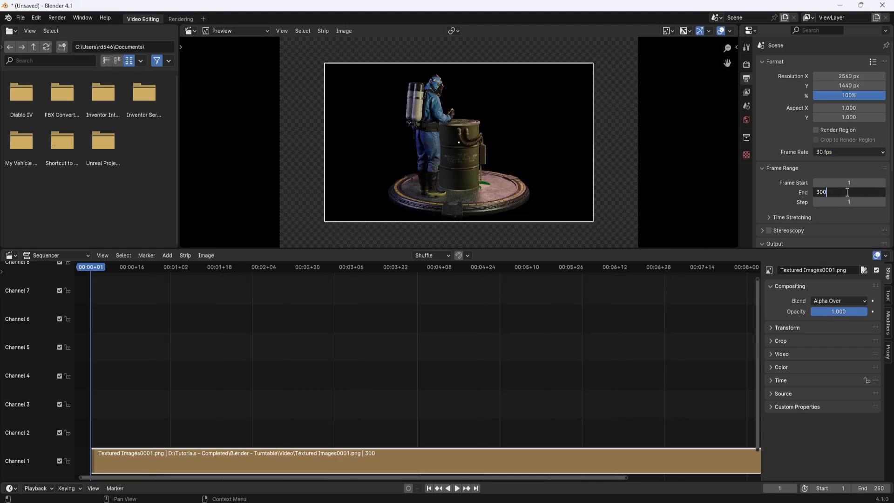
pyautogui.press('Return')
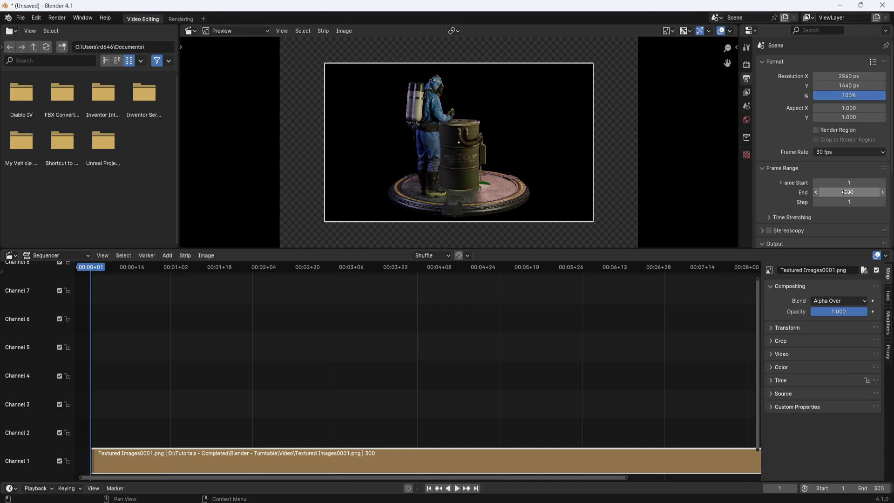
pyautogui.scroll(-3, 845, 193)
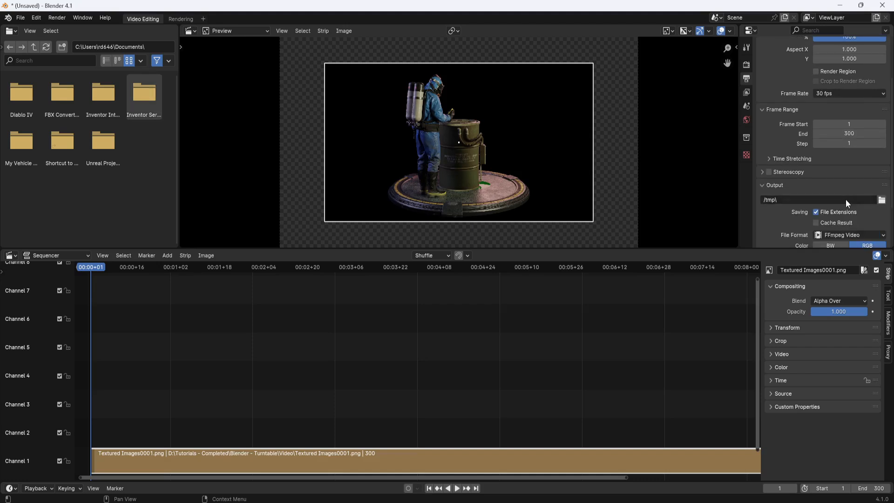
pyautogui.click(842, 199)
pyautogui.hotkey('ctrl', 'v')
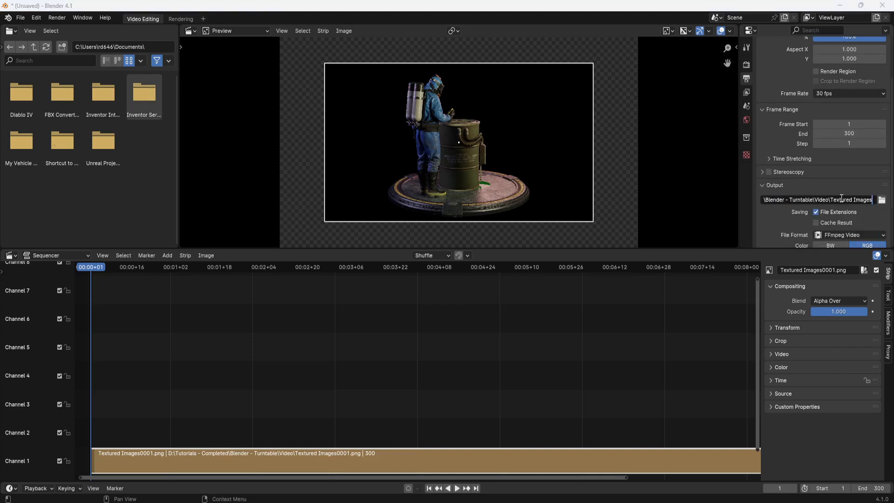
pyautogui.press('Return')
# Expand the FFmpeg video encoding settings and review the container, video codec, output quality and encoding speed
pyautogui.scroll(-3, 865, 216)
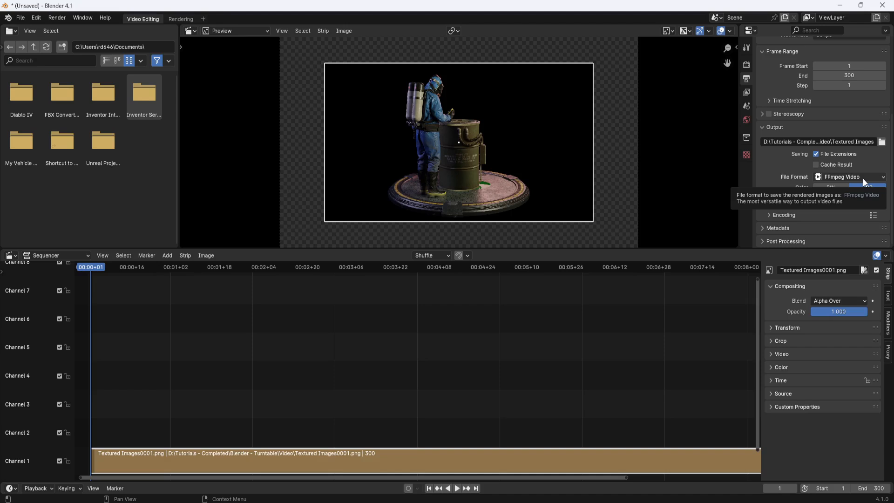
pyautogui.click(770, 214)
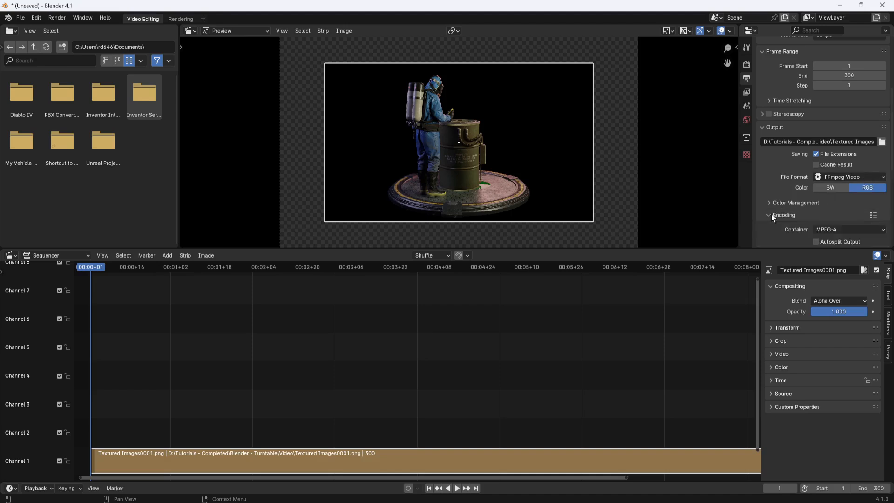
pyautogui.scroll(-2, 801, 204)
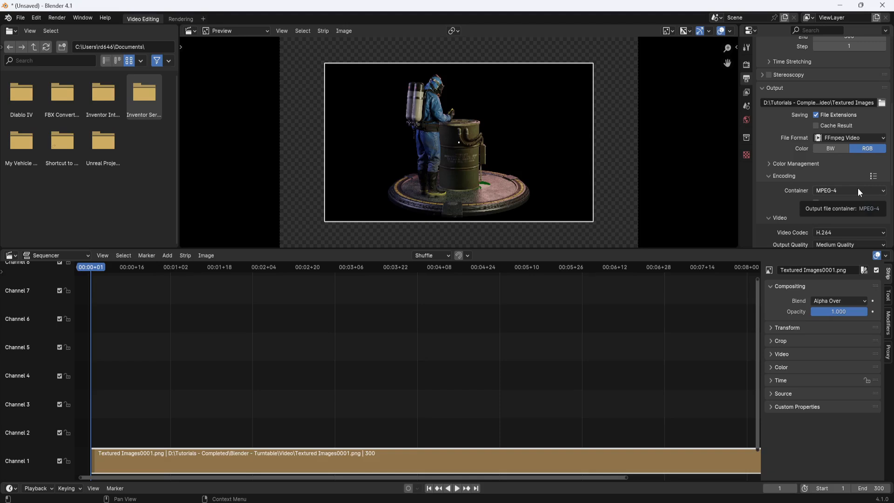
pyautogui.scroll(-3, 824, 188)
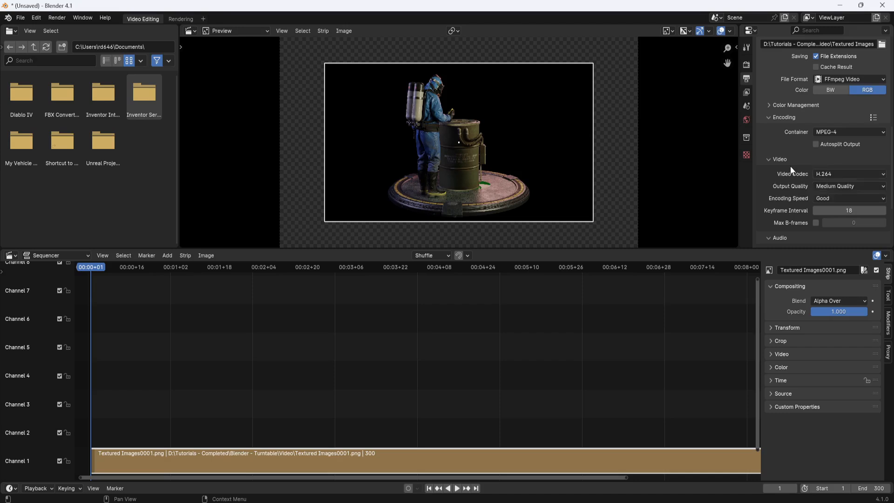
pyautogui.scroll(-3, 787, 166)
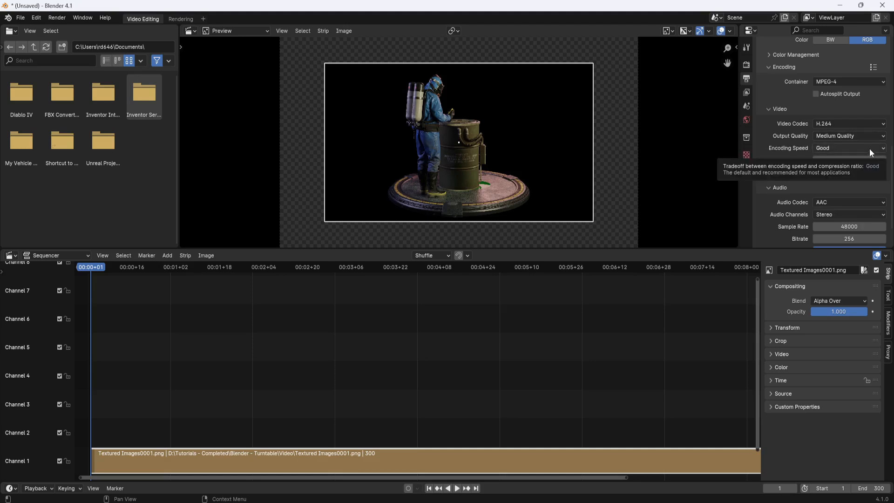
# Render the image strip as an animation, and close the finished render and the video editing project
pyautogui.click(56, 18)
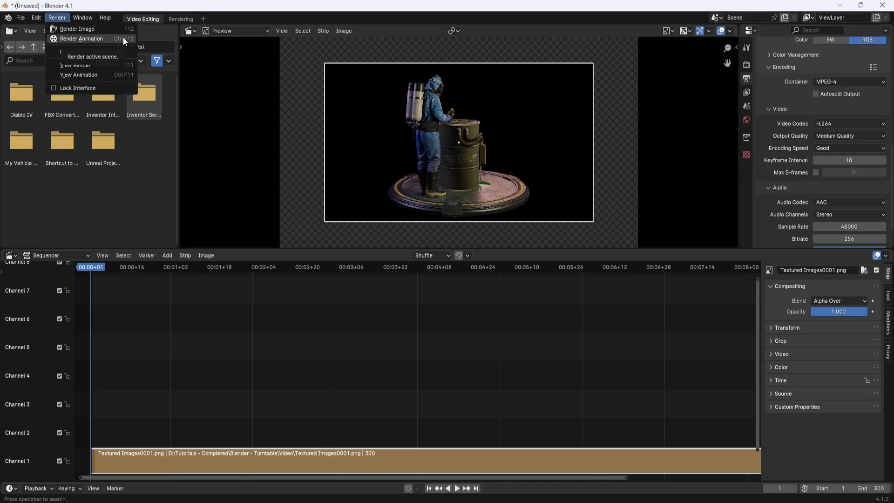
pyautogui.click(80, 37)
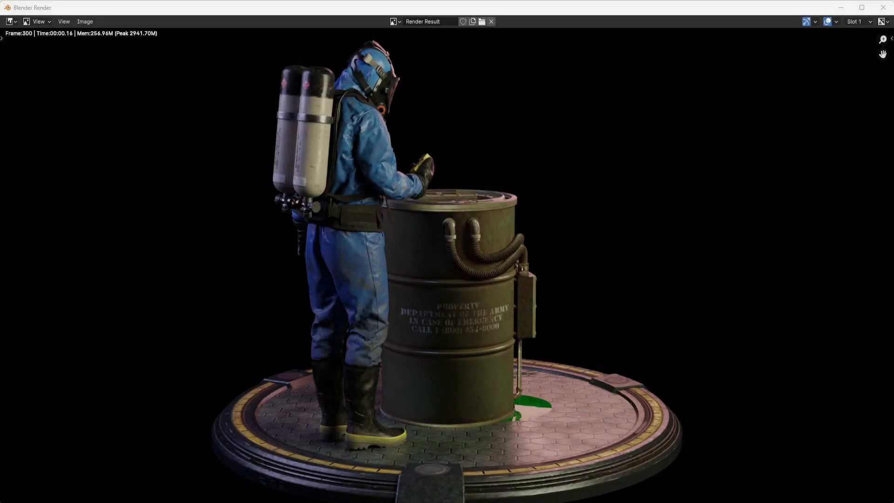
pyautogui.click(885, 11)
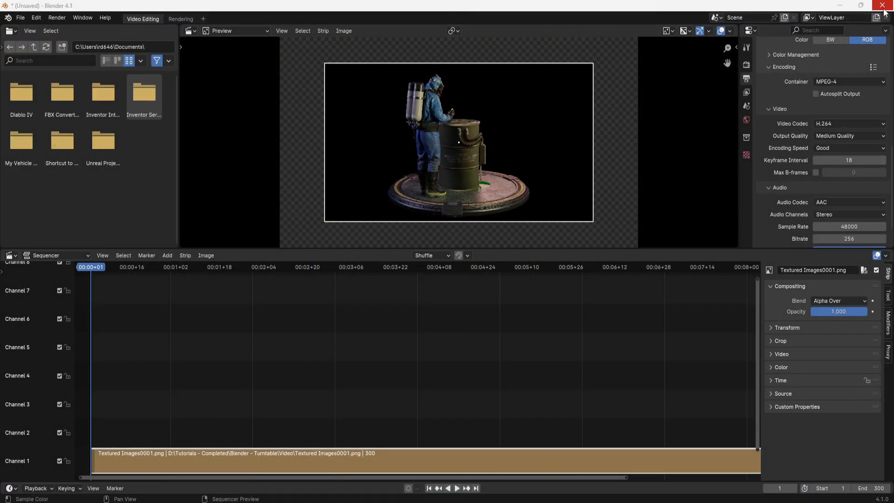
pyautogui.click(884, 8)
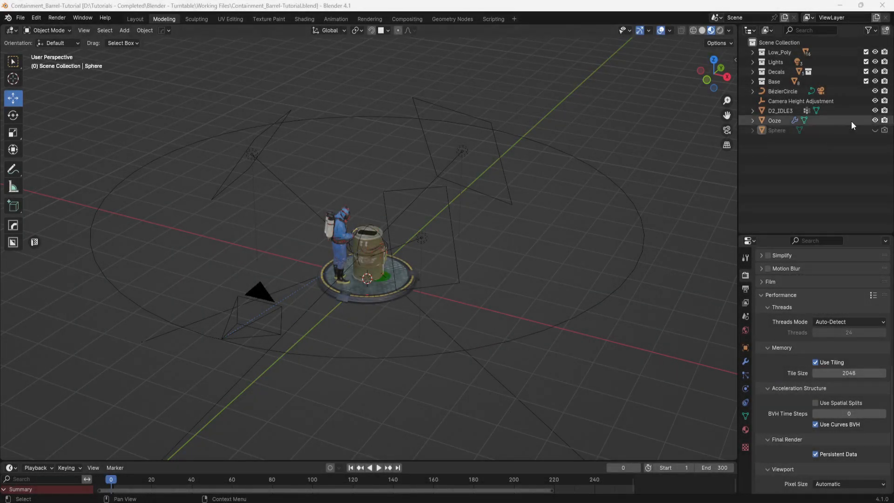
# Hide the D2_IDLE3 and Ooze objects and the Decals collection in the viewport and exclude all three from renders
pyautogui.click(875, 110)
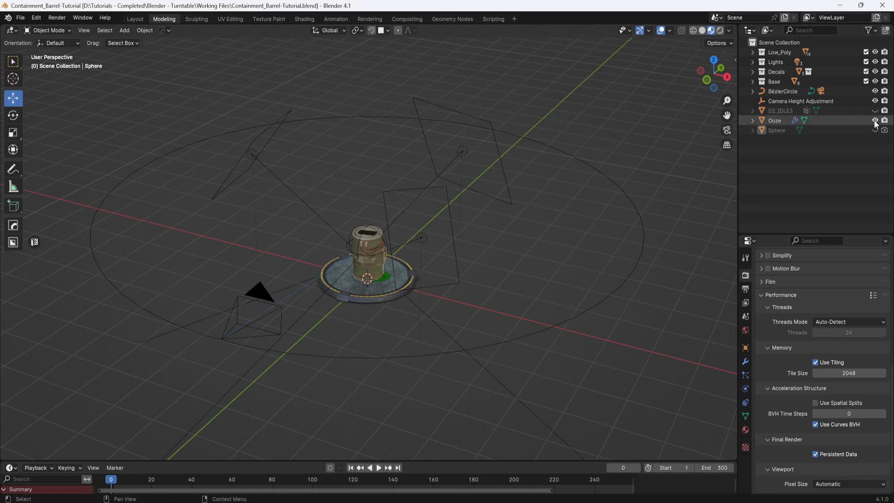
pyautogui.click(875, 120)
pyautogui.click(875, 71)
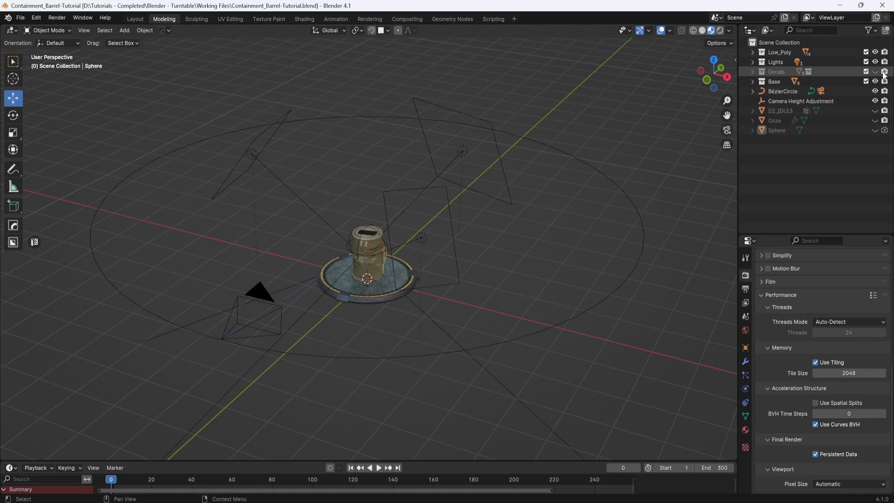
pyautogui.click(885, 71)
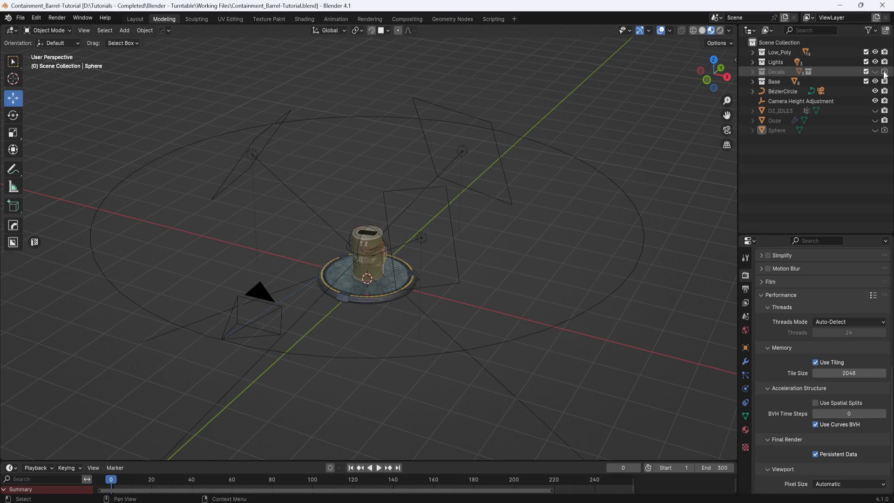
pyautogui.click(885, 111)
pyautogui.click(884, 120)
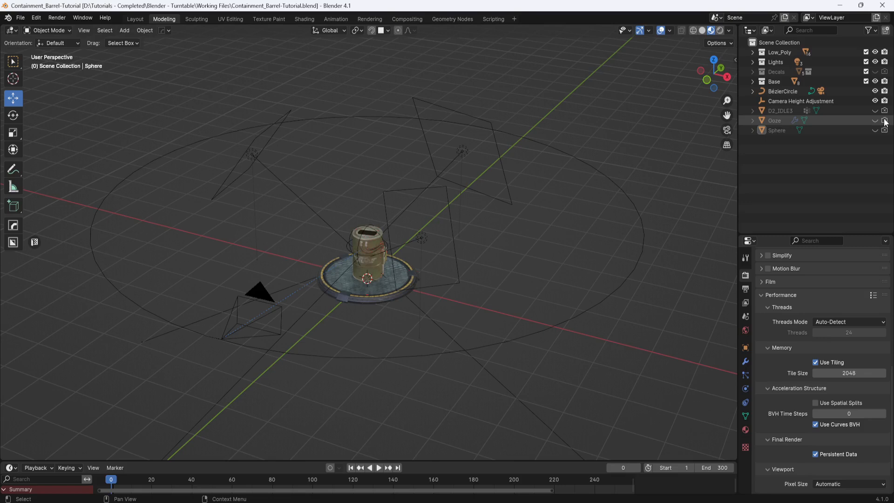
# Set the view layer's material override to Clay and inspect the Clay material's base color in the Shading workspace
pyautogui.click(746, 302)
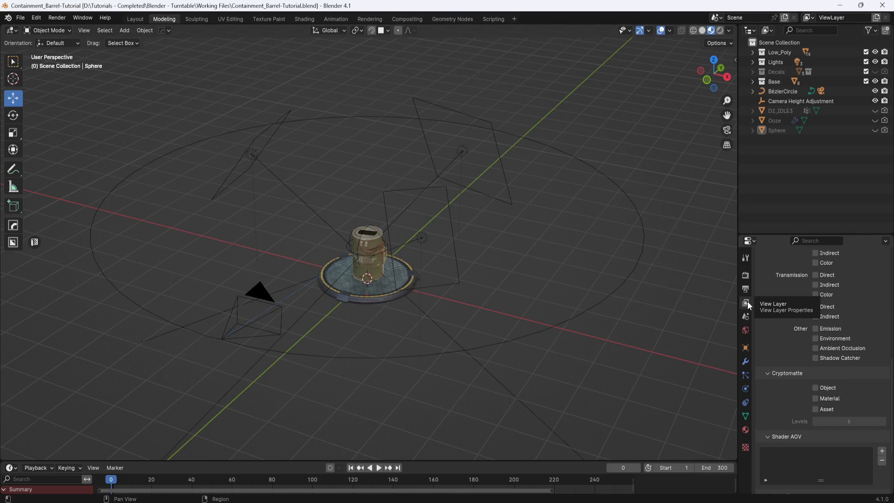
pyautogui.scroll(-5, 789, 306)
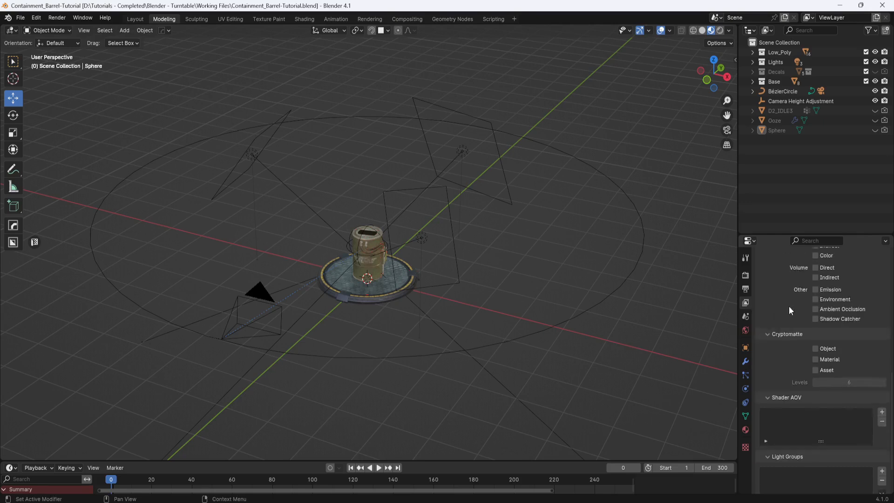
pyautogui.click(763, 475)
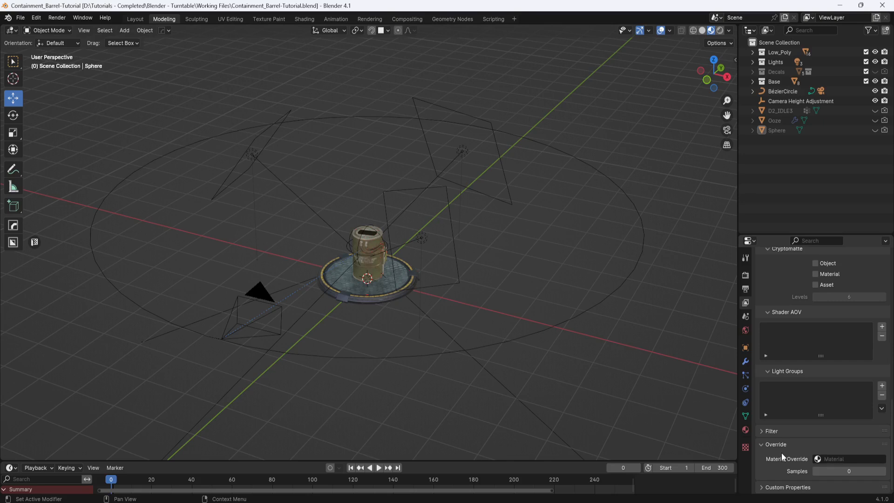
pyautogui.click(854, 459)
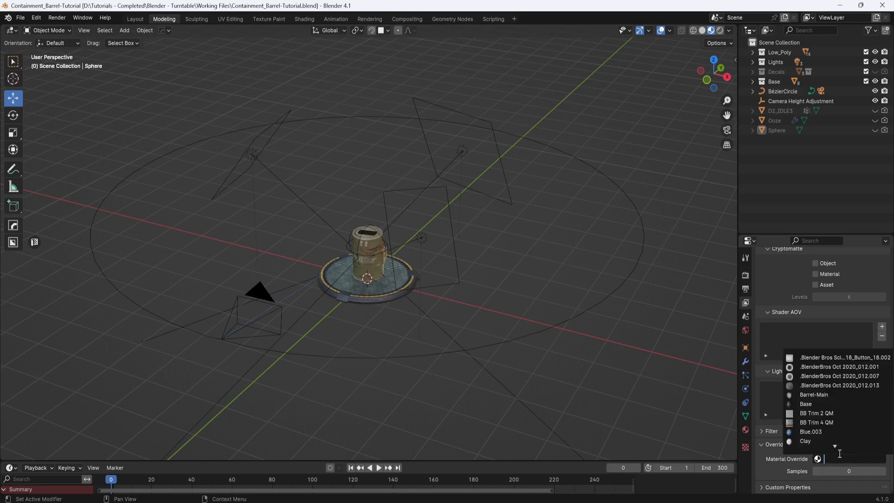
pyautogui.click(811, 441)
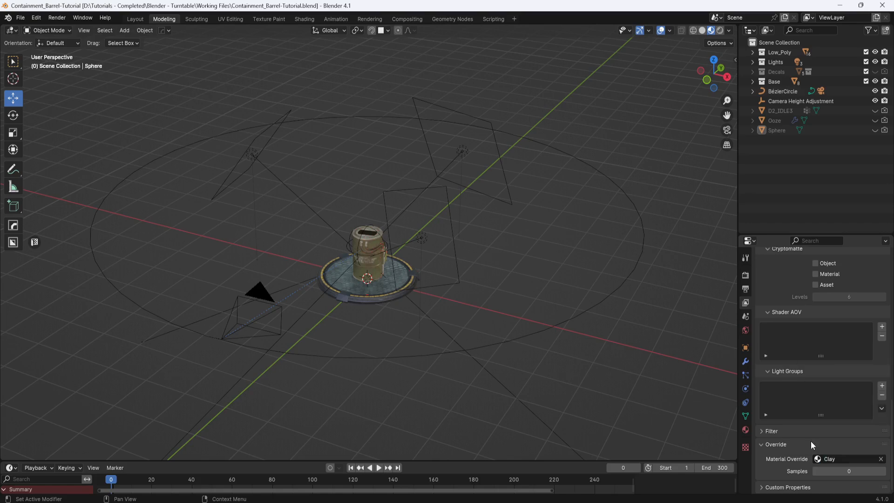
pyautogui.click(304, 19)
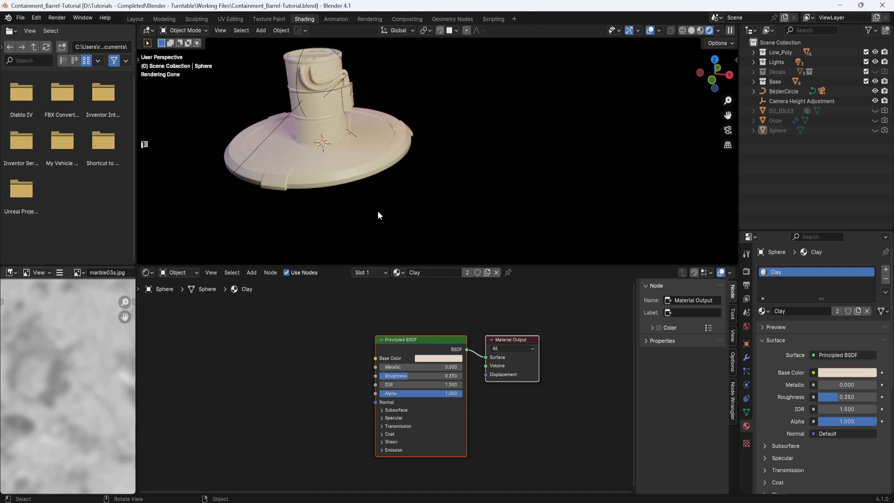
pyautogui.click(449, 359)
# Enable Freestyle in the scene's render settings and expand its line thickness options
pyautogui.click(746, 271)
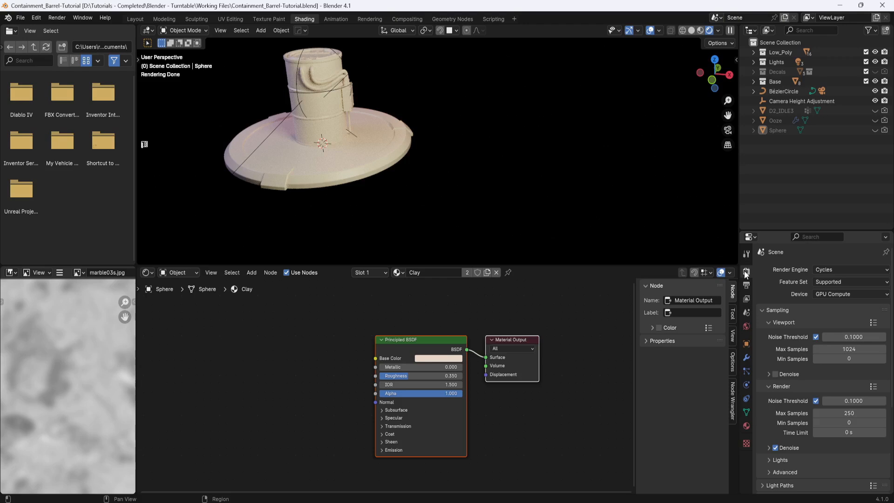
pyautogui.scroll(-6, 786, 320)
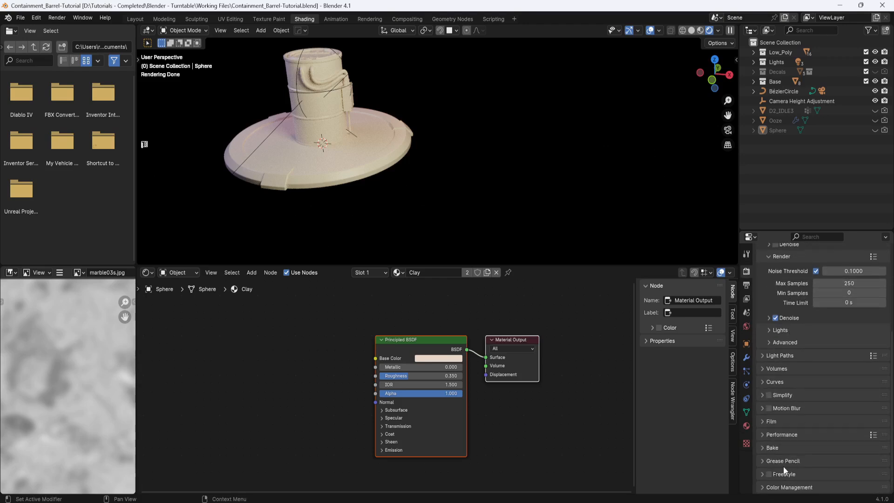
pyautogui.click(769, 474)
pyautogui.click(763, 475)
pyautogui.scroll(-2, 775, 466)
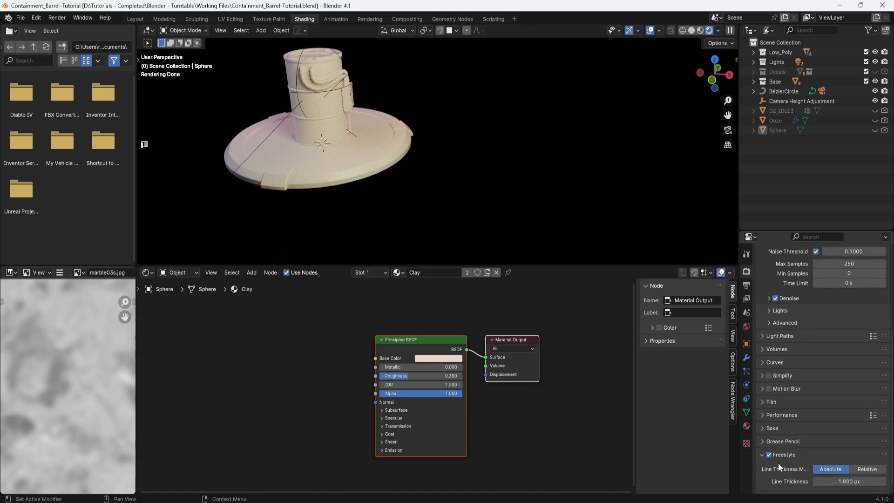
# Restrict the Freestyle line set's edge types to Edge Mark by disabling Silhouette, Crease and Border
pyautogui.click(747, 299)
pyautogui.scroll(-20, 794, 367)
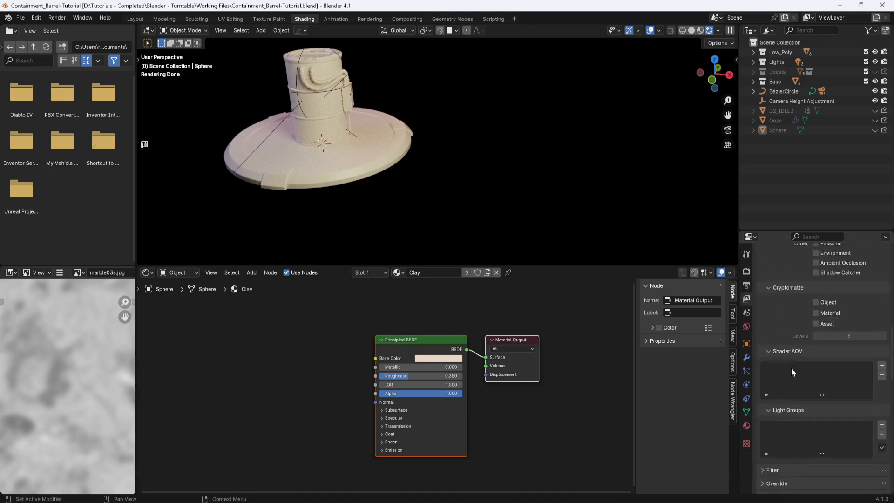
pyautogui.scroll(-3, 789, 370)
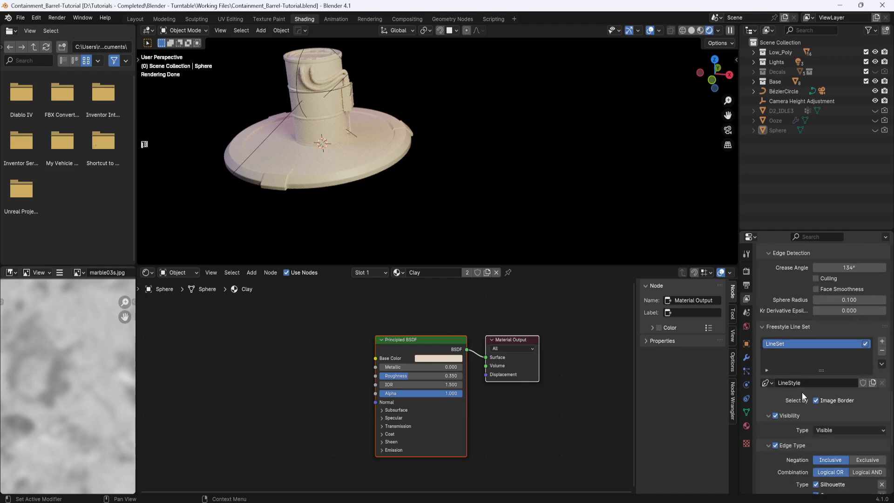
pyautogui.scroll(-6, 806, 405)
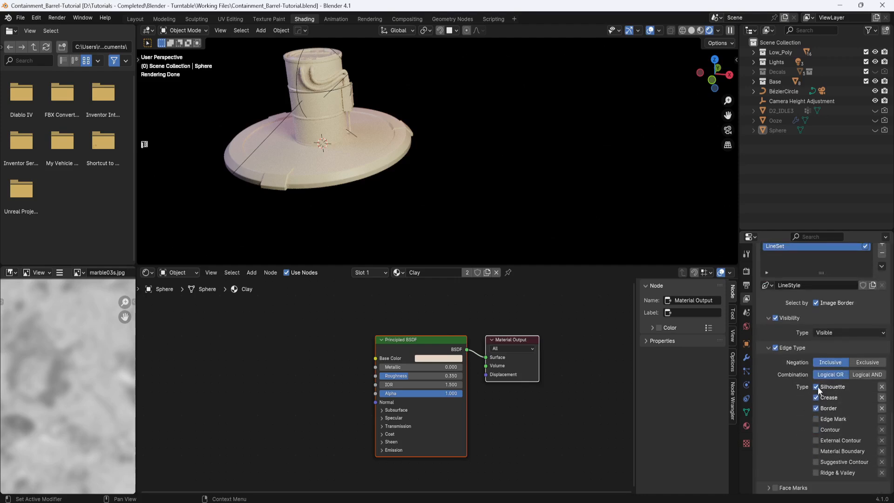
pyautogui.click(817, 387)
pyautogui.click(815, 397)
pyautogui.click(816, 408)
pyautogui.click(816, 419)
# Switch to the Modeling workspace with solid shading and hide the Lights collection, BézierCircle, Camera and Camera Height Adjustment in the viewport
pyautogui.click(390, 154)
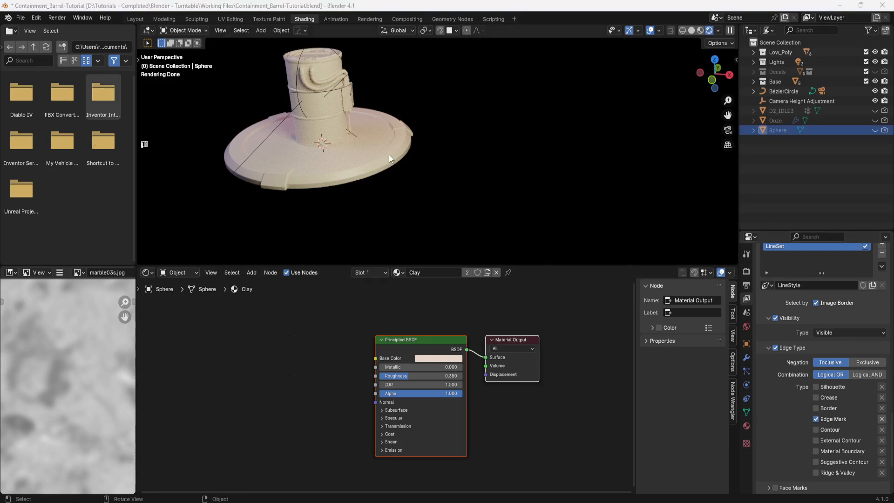
pyautogui.click(164, 19)
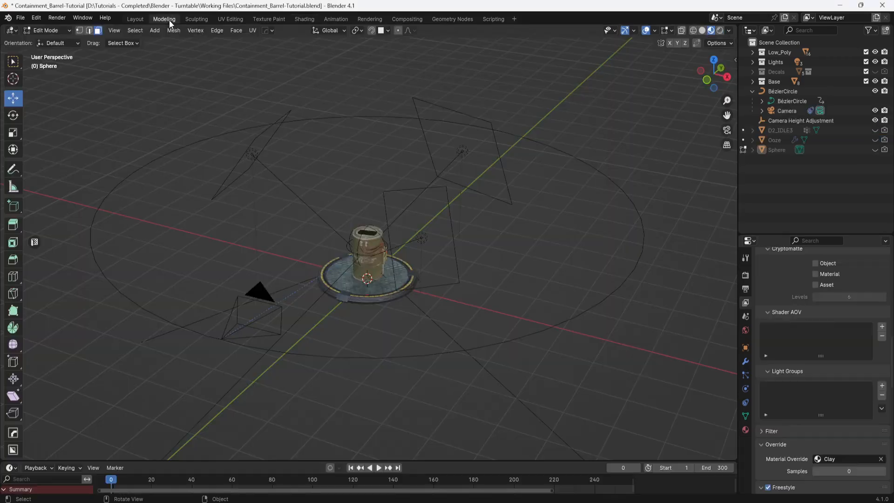
pyautogui.click(702, 30)
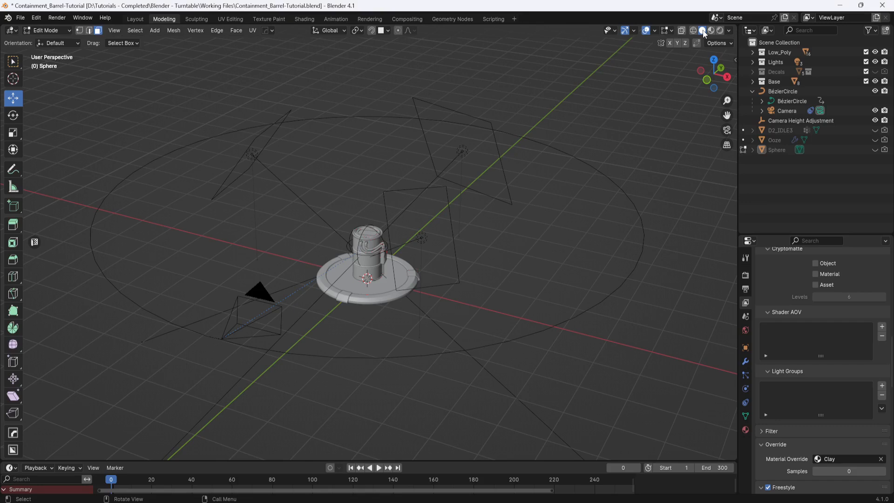
pyautogui.click(875, 61)
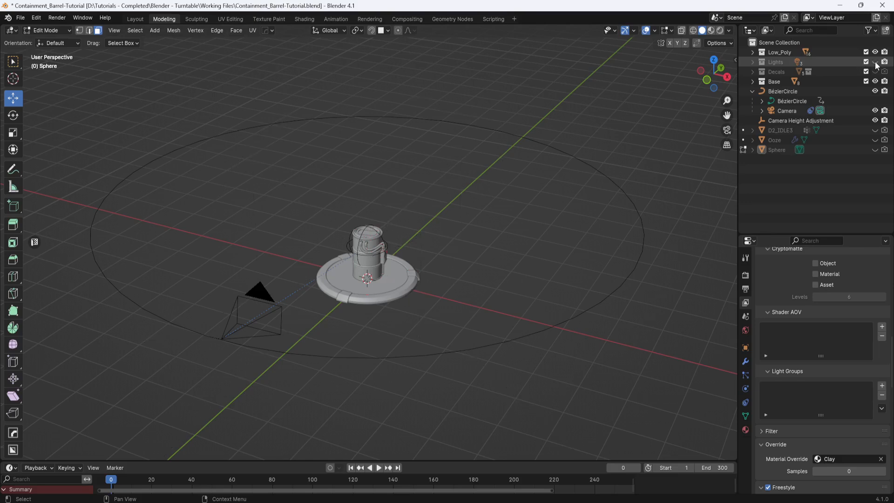
pyautogui.click(875, 90)
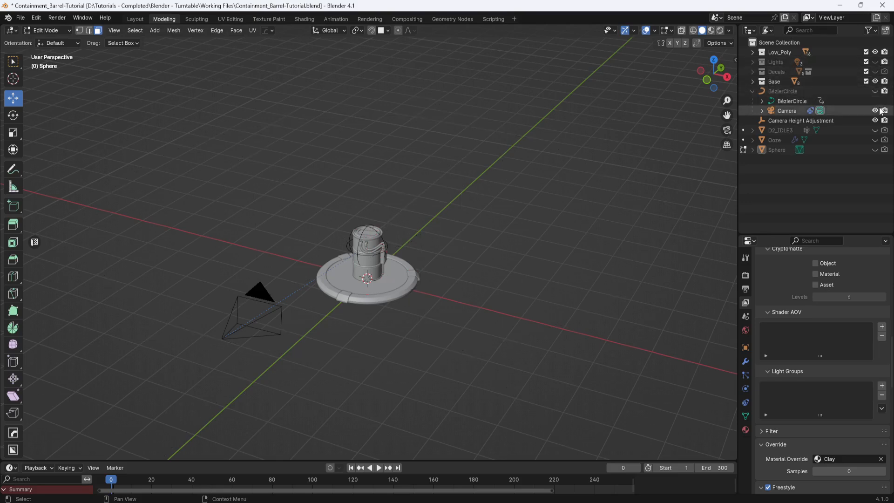
pyautogui.click(875, 110)
pyautogui.click(876, 120)
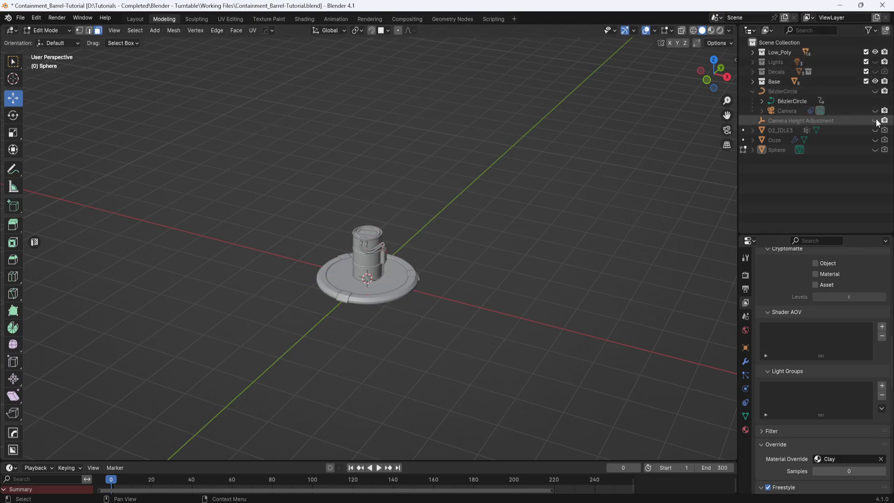
# Return to Object Mode, select all visible barrel and base objects, and enter multi-object Edit Mode with edge selection
pyautogui.click(69, 30)
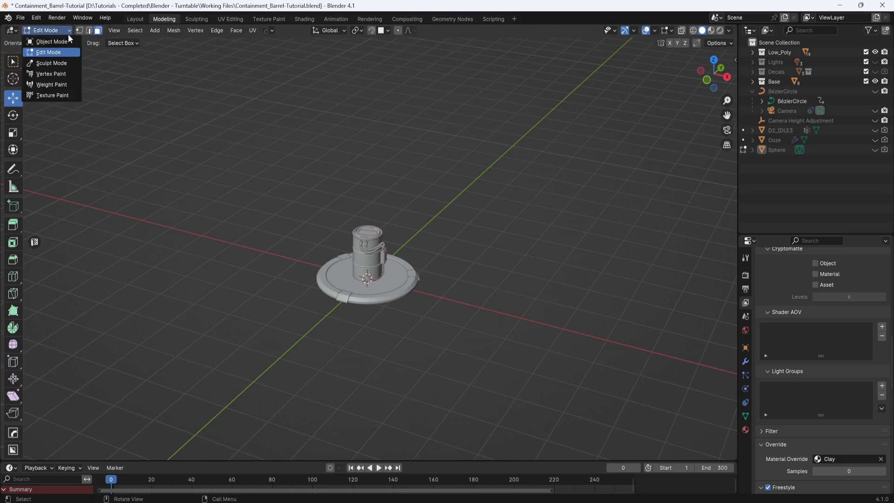
pyautogui.click(66, 39)
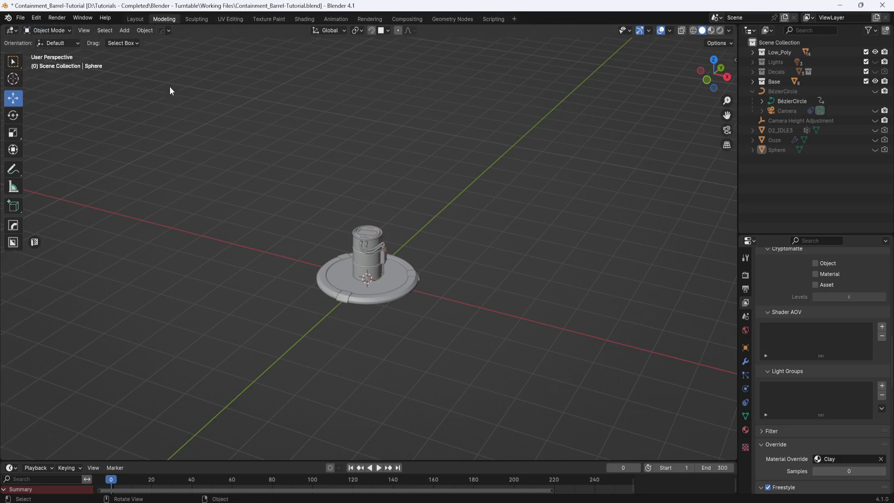
pyautogui.press('a')
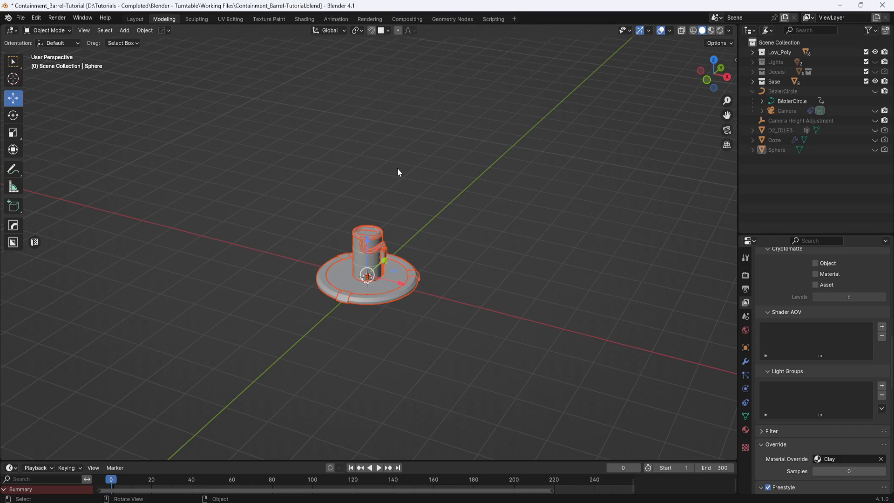
pyautogui.hotkey('ctrl', 'Tab')
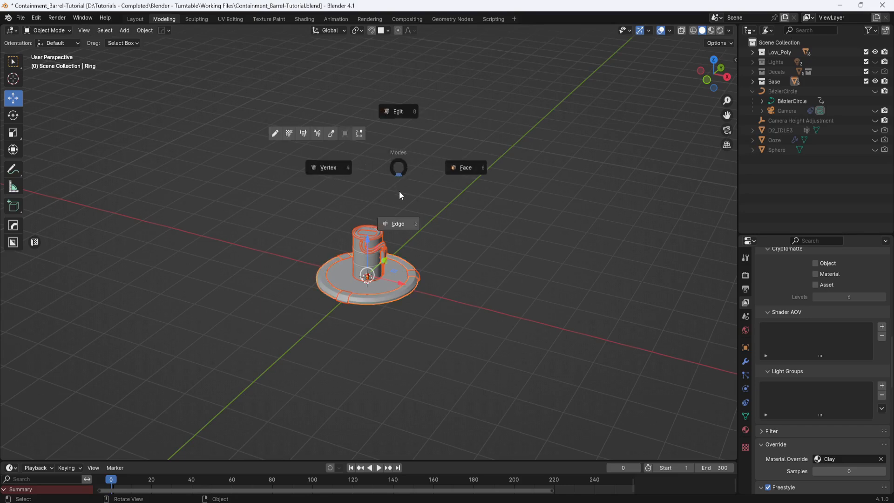
pyautogui.click(399, 224)
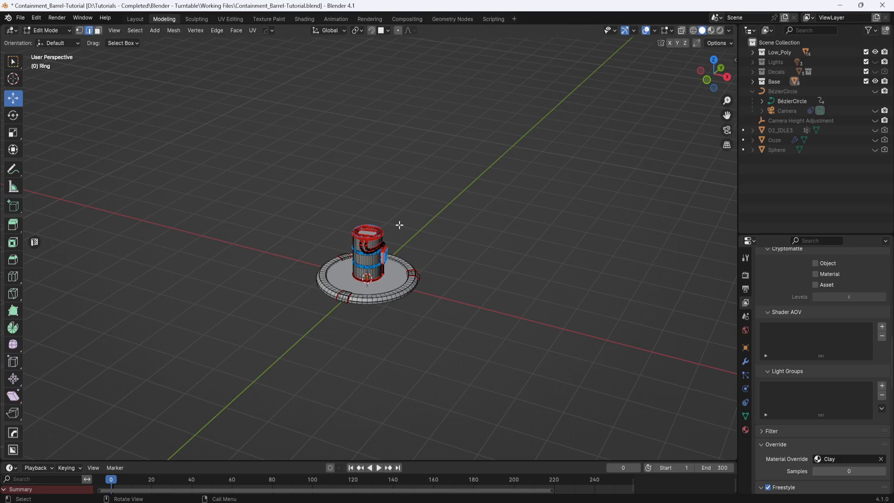
# Select all edges of the barrel and base with X-ray enabled, mark them as Freestyle edges, and turn X-ray off
pyautogui.hotkey('alt', 'z')
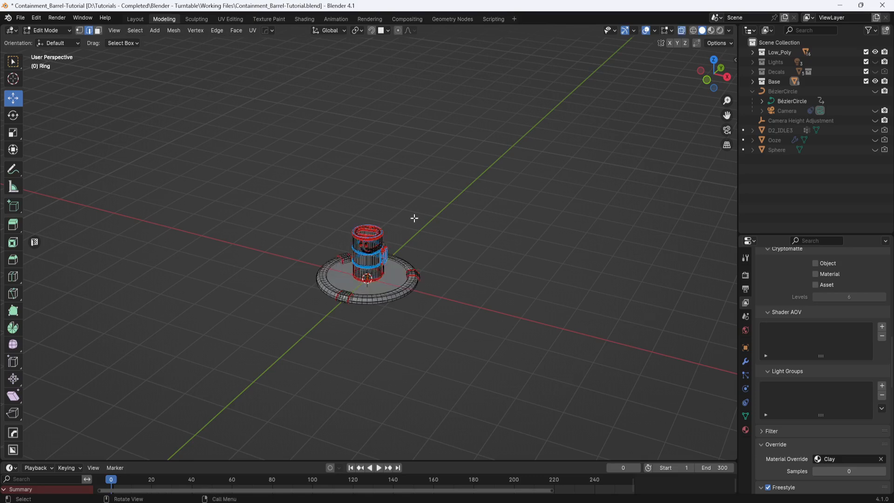
pyautogui.moveTo(461, 190); pyautogui.dragTo(293, 334)
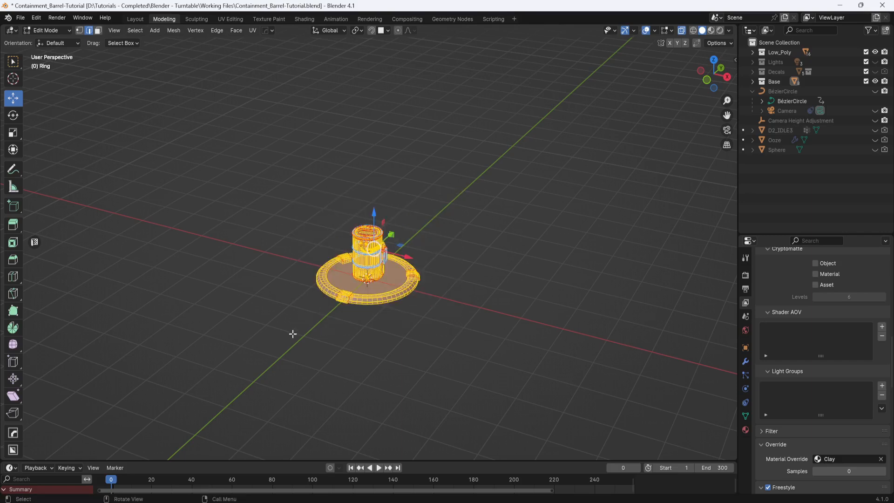
pyautogui.rightClick(293, 334)
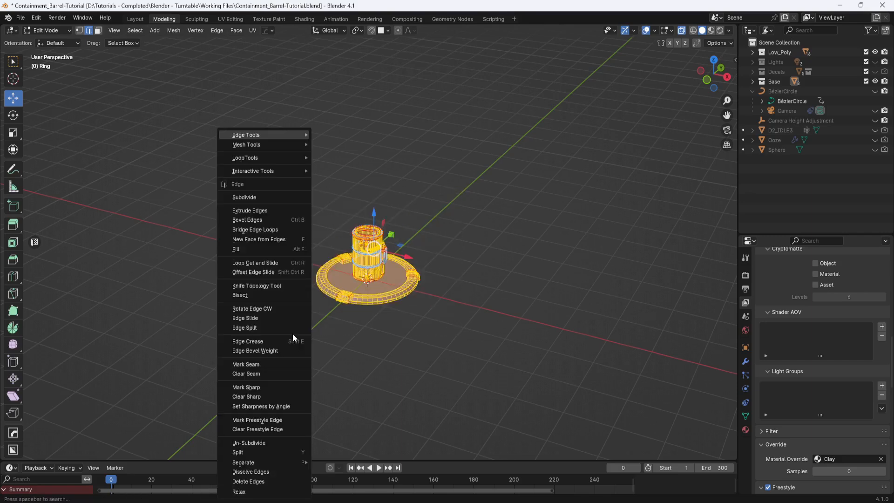
pyautogui.click(258, 420)
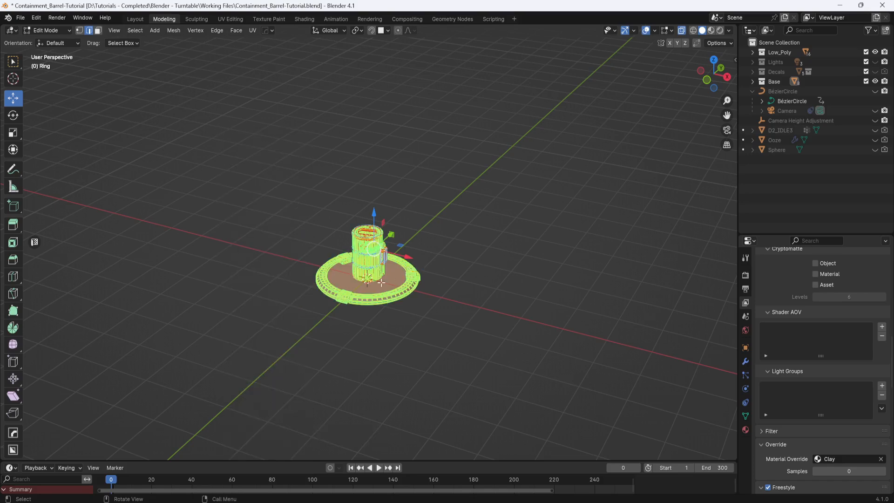
pyautogui.scroll(6, 383, 283)
pyautogui.moveTo(446, 316); pyautogui.dragTo(429, 277, button='middle')
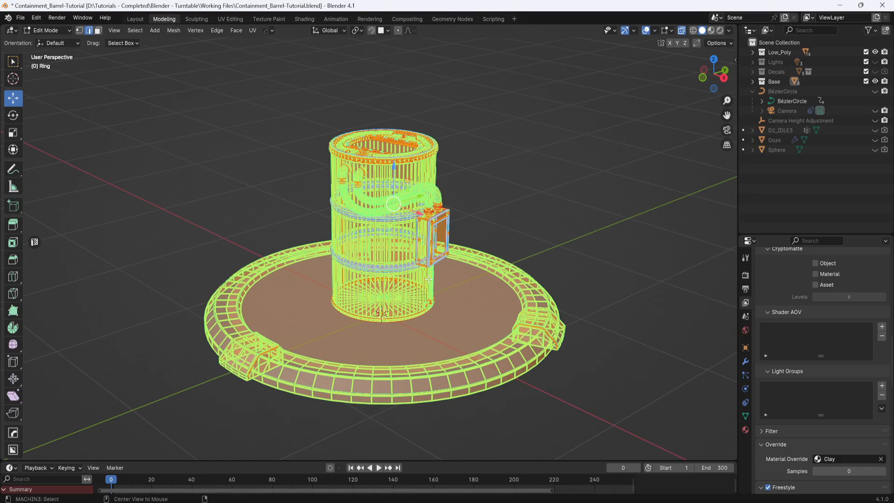
pyautogui.hotkey('alt', 'z')
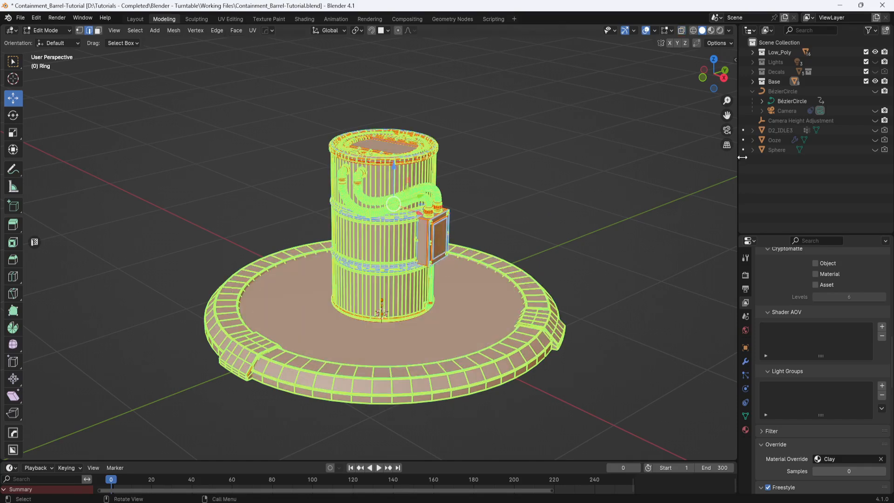
# Unhide the Camera, BézierCircle, Lights collection and Camera Height Adjustment in the viewport
pyautogui.click(875, 111)
pyautogui.click(875, 92)
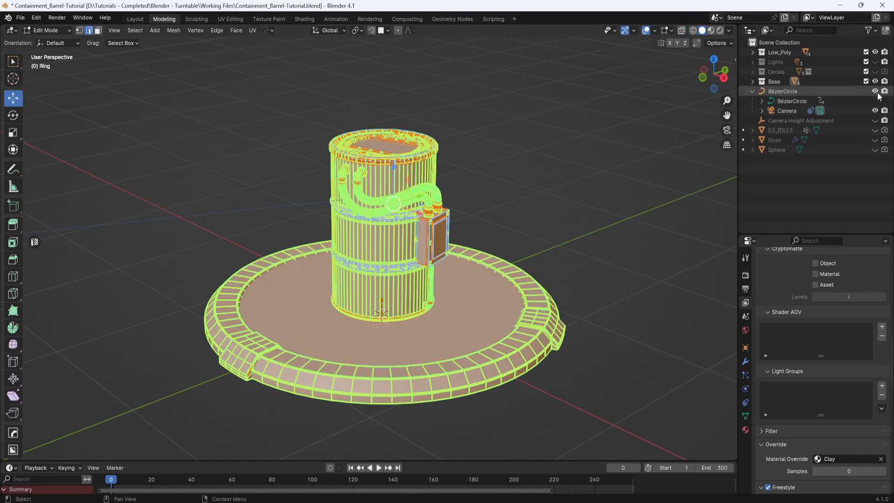
pyautogui.click(875, 62)
pyautogui.click(875, 120)
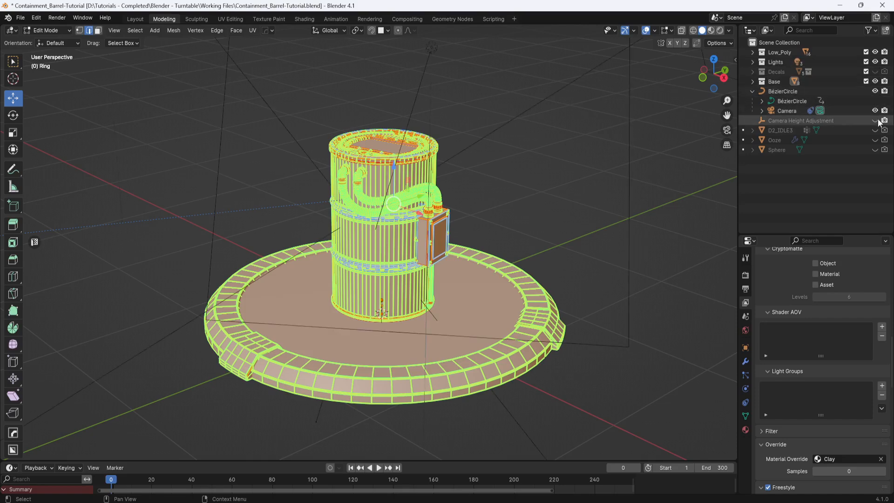
pyautogui.hotkey('ctrl', 's')
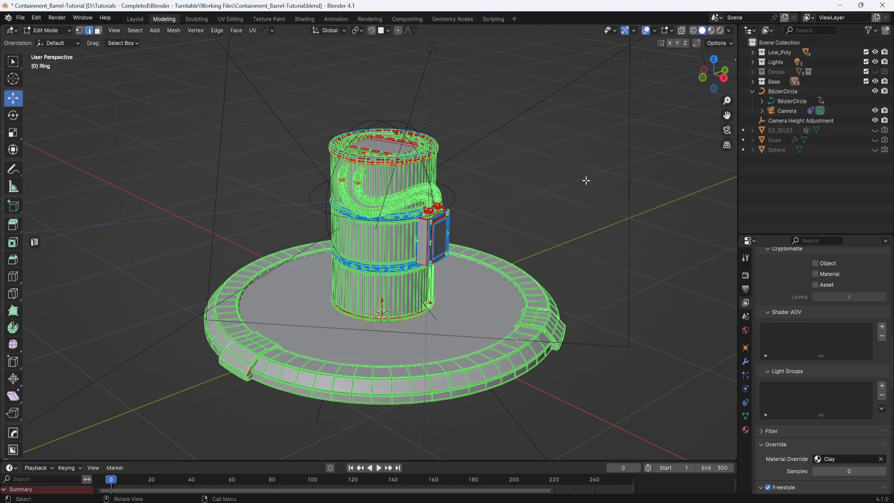
# Switch to the camera view with rendered shading and render a test image to inspect the wireframe lines
pyautogui.press('KP_0')
pyautogui.click(720, 30)
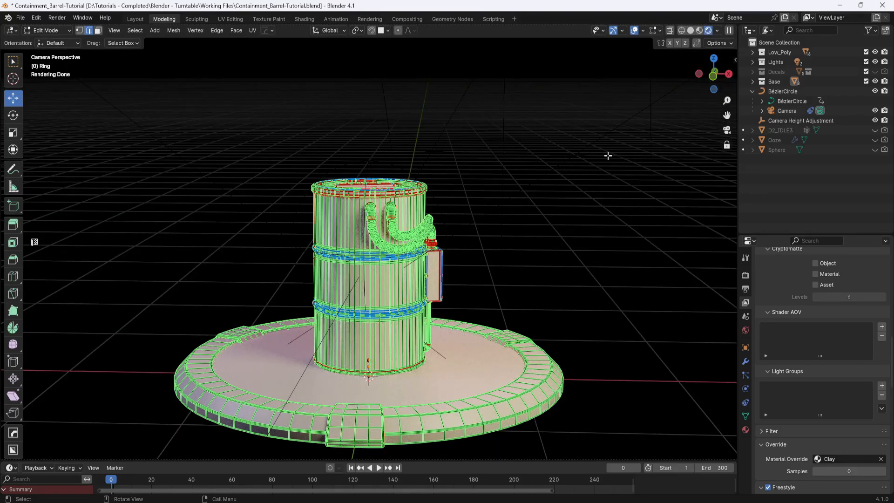
pyautogui.press('F12')
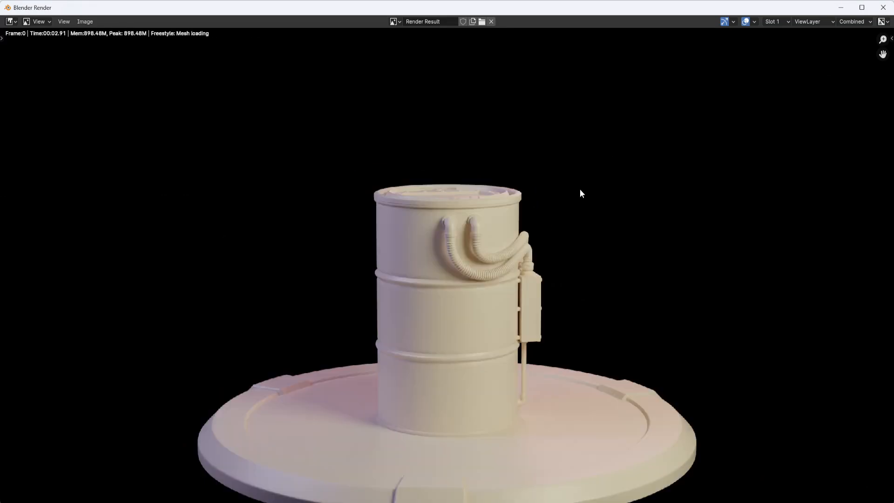
pyautogui.moveTo(581, 190); pyautogui.dragTo(549, 124, button='middle')
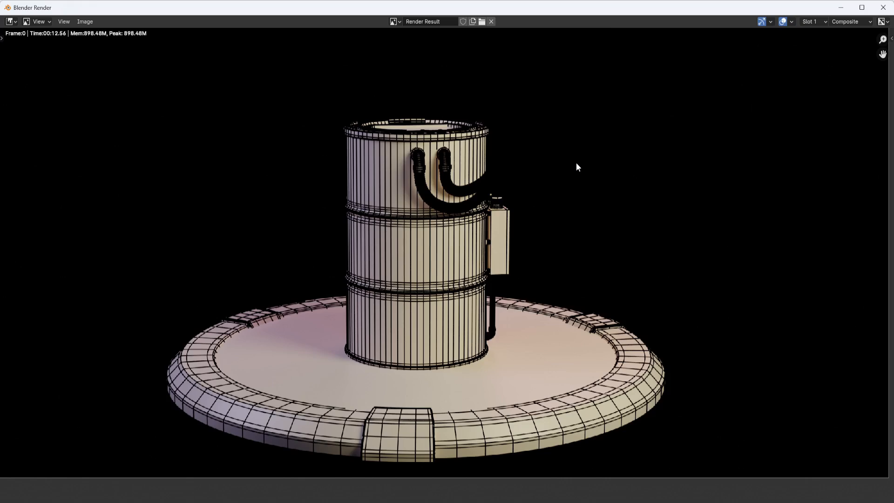
pyautogui.click(883, 7)
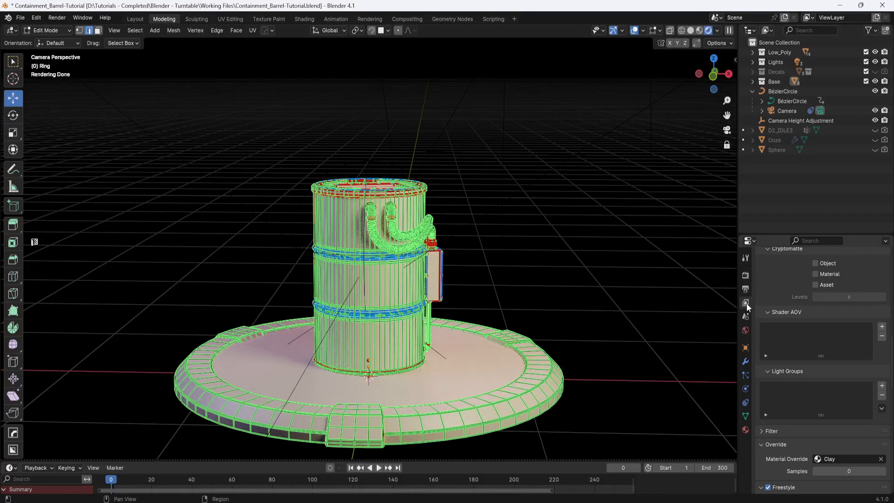
# Set the Freestyle line style's base thickness to 1 in the view layer settings
pyautogui.scroll(-10, 792, 312)
pyautogui.scroll(-15, 791, 312)
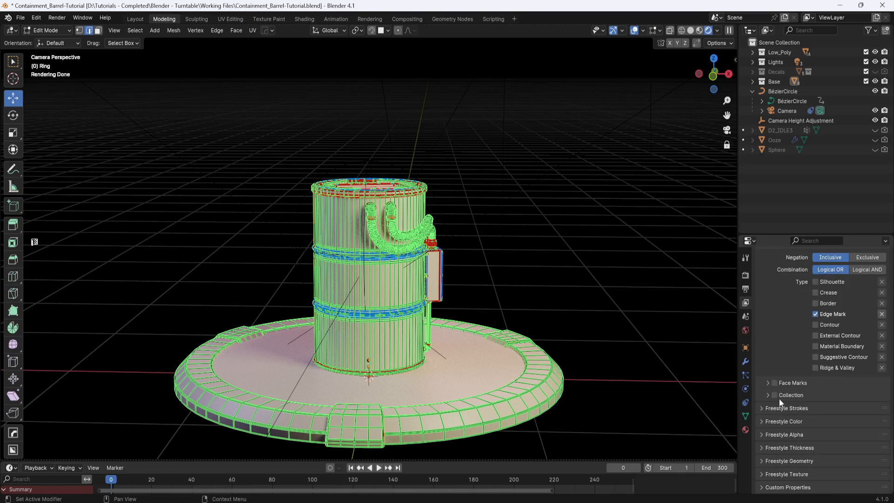
pyautogui.click(761, 447)
pyautogui.scroll(-3, 795, 449)
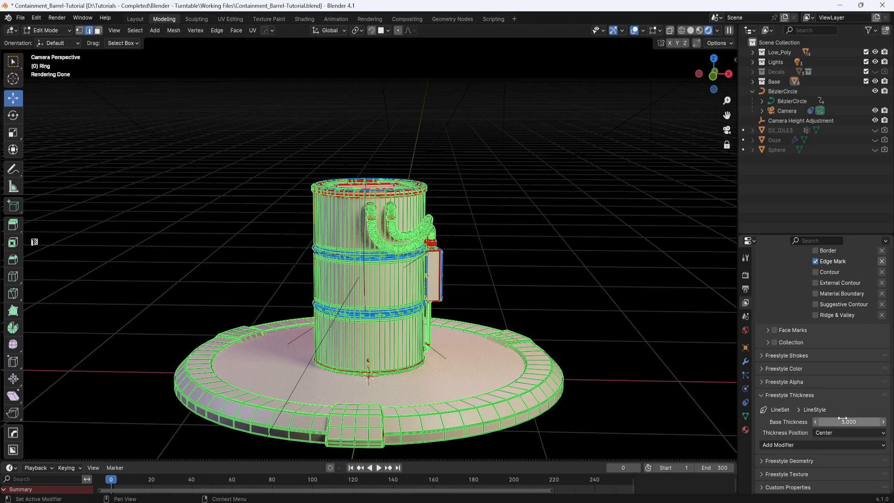
pyautogui.click(841, 421)
pyautogui.write('1')
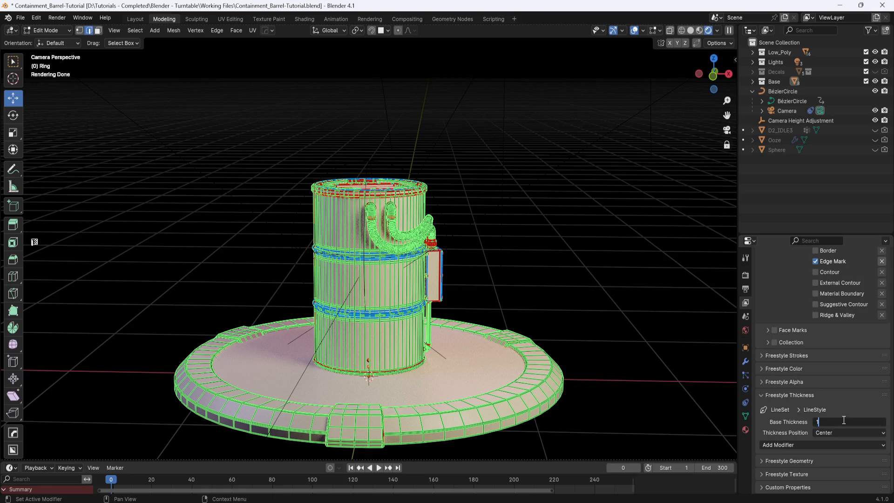
pyautogui.press('Return')
# Render another test image to check the thinner wireframe lines on the clay barrel and base
pyautogui.press('F12')
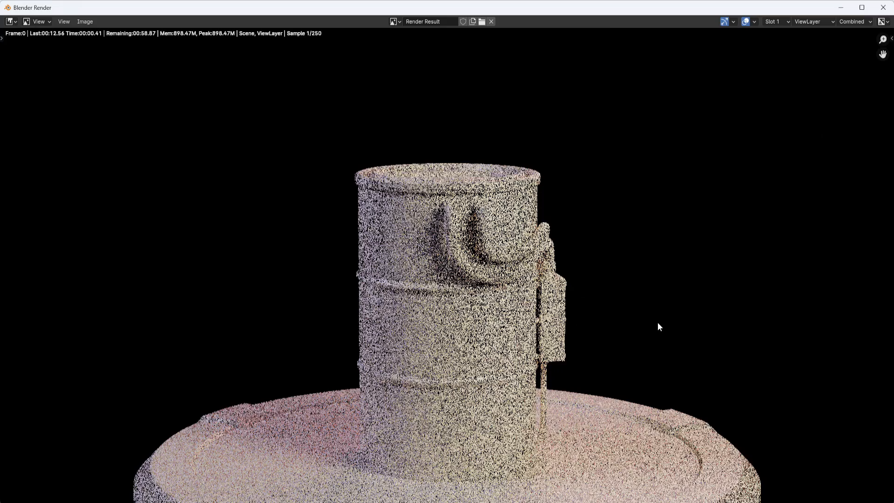
pyautogui.scroll(-1, 651, 323)
pyautogui.moveTo(660, 351); pyautogui.dragTo(652, 271, button='middle')
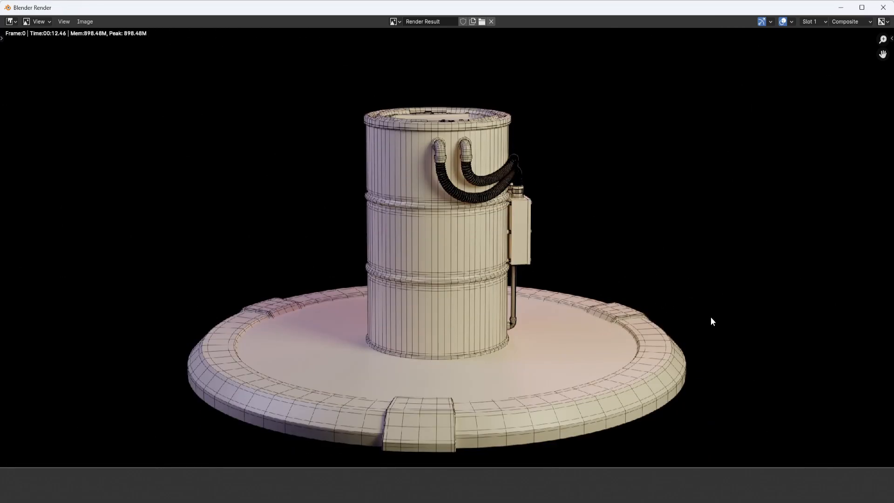
pyautogui.click(883, 8)
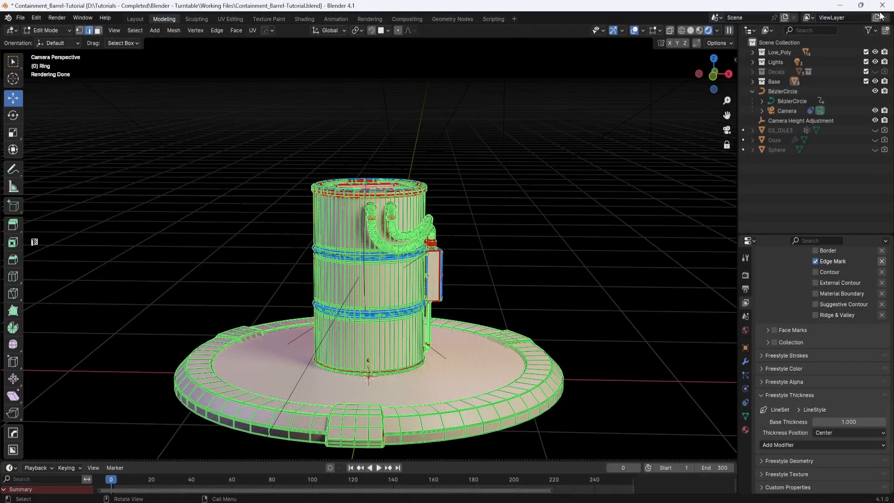
# Try a near-white base color with value 0.9 for the Freestyle lines and return it to black
pyautogui.click(761, 368)
pyautogui.click(846, 395)
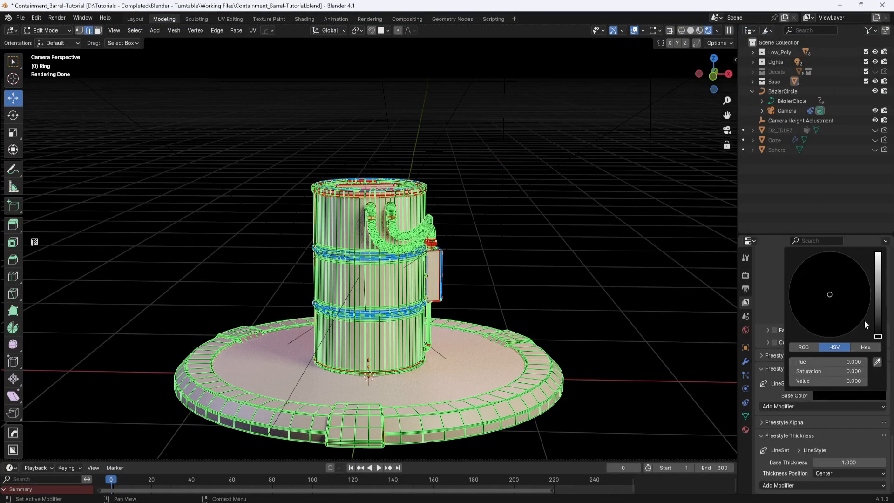
pyautogui.moveTo(878, 332); pyautogui.dragTo(878, 255)
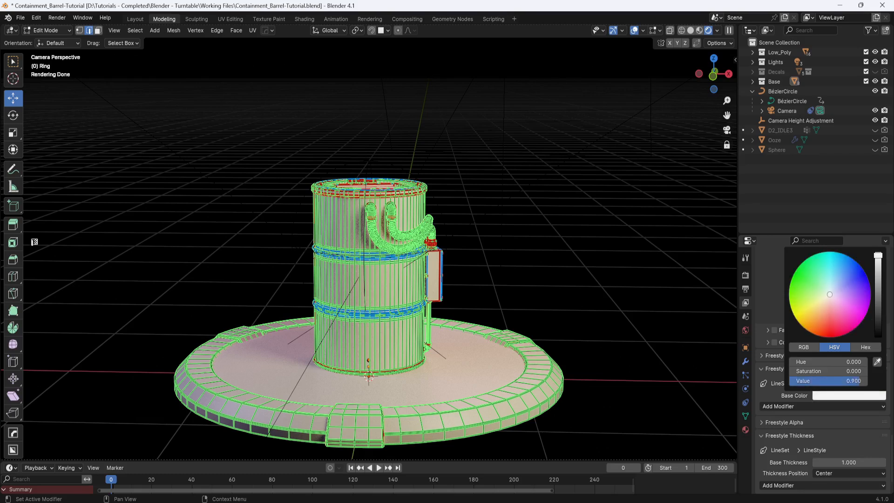
pyautogui.moveTo(877, 255); pyautogui.dragTo(878, 335)
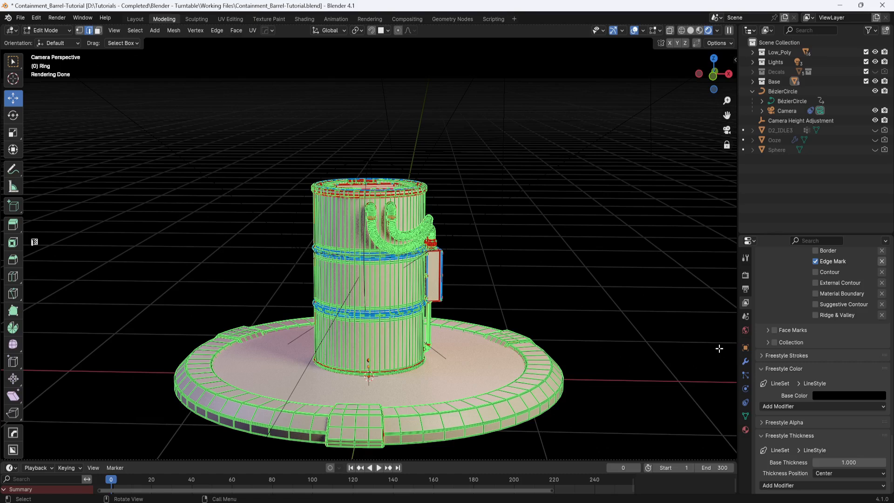
# Set the render output path to the Wireframe Images folder inside the turntable's Video folder
pyautogui.click(745, 289)
pyautogui.click(808, 355)
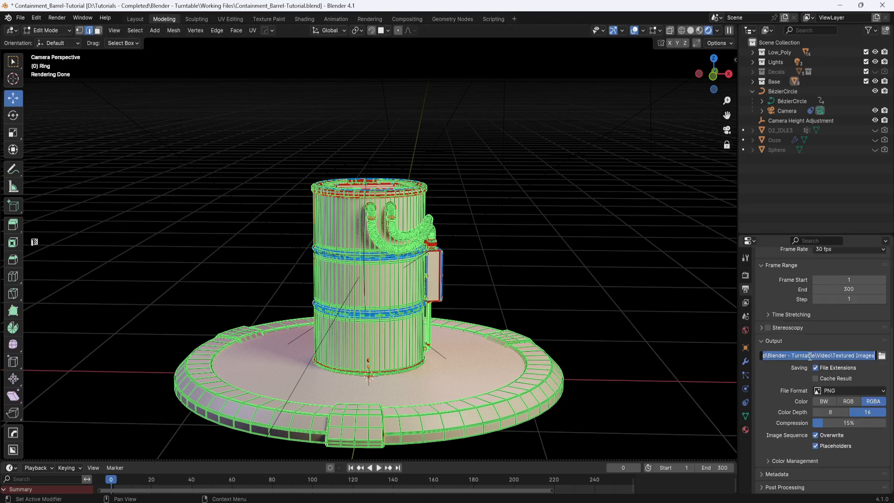
pyautogui.hotkey('ctrl', 'v')
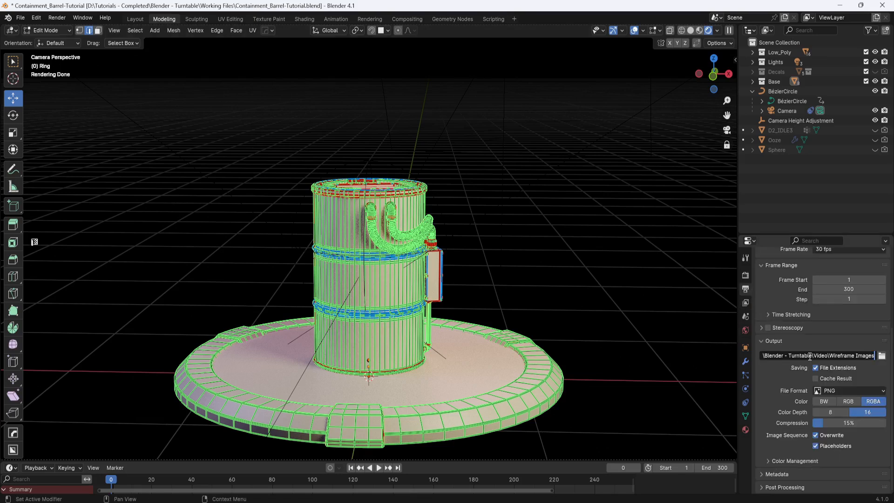
pyautogui.press('Return')
# Save the Blender file and render the wireframe turntable animation
pyautogui.click(19, 18)
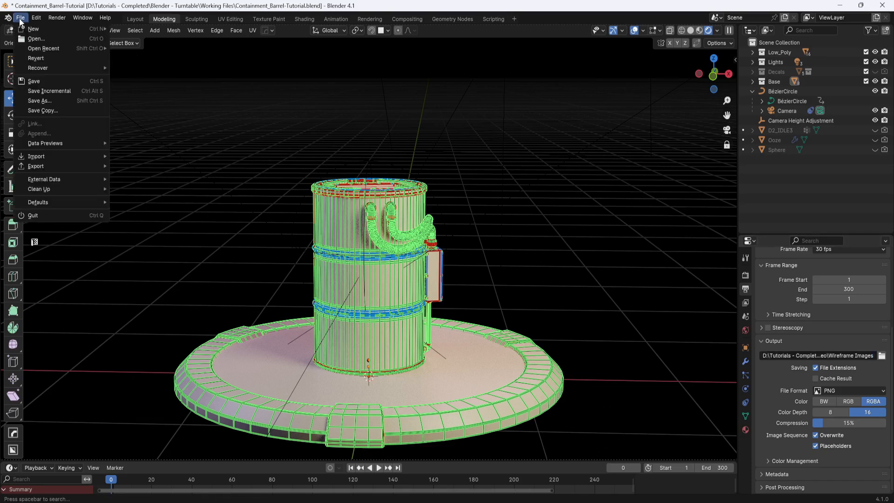
pyautogui.click(37, 81)
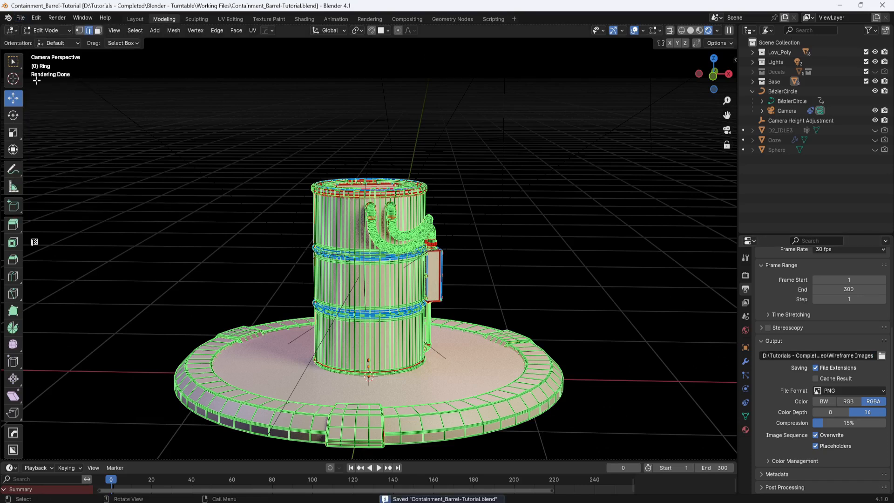
pyautogui.click(58, 17)
pyautogui.click(71, 38)
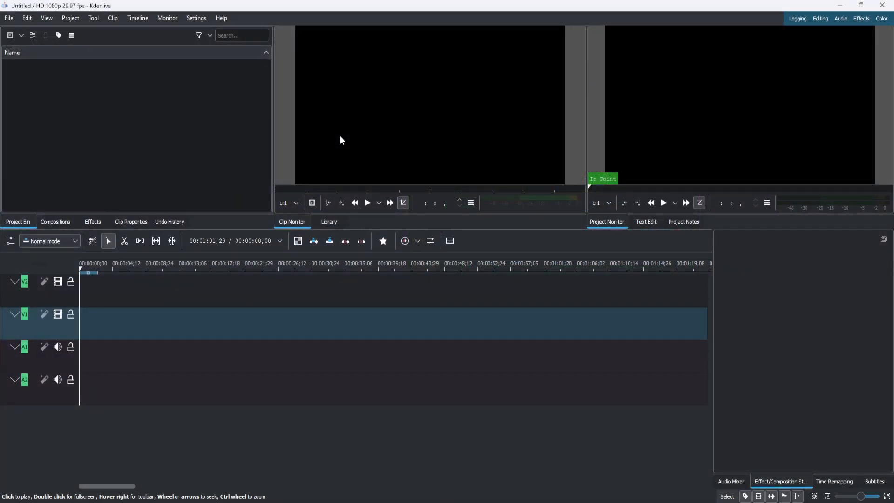
# Change the project profile to HD 1080p 30 fps and accept the profile change
pyautogui.click(71, 19)
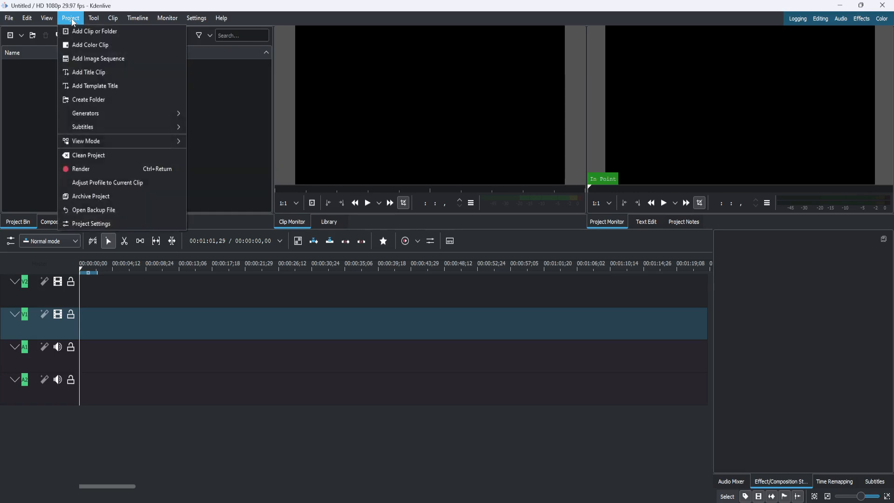
pyautogui.click(102, 225)
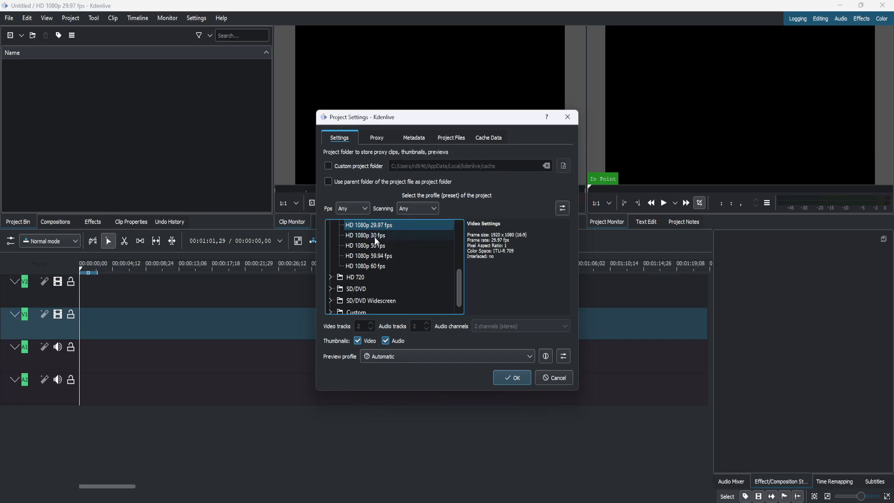
pyautogui.click(378, 237)
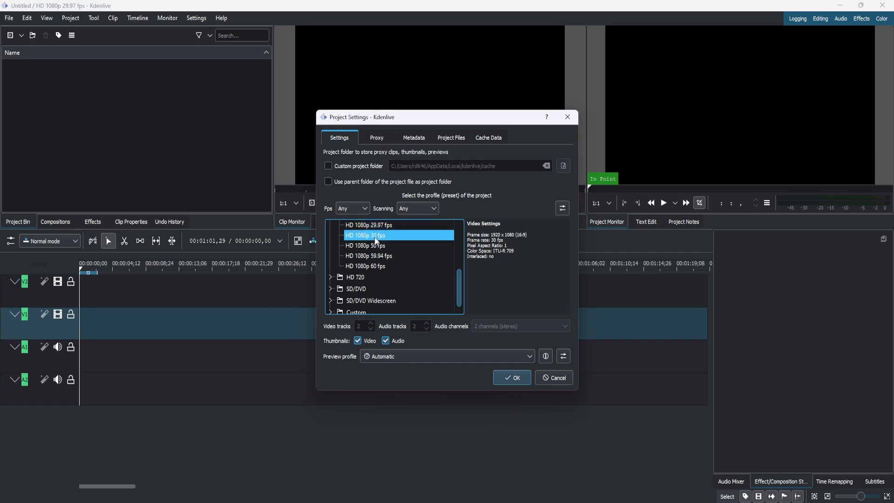
pyautogui.click(511, 378)
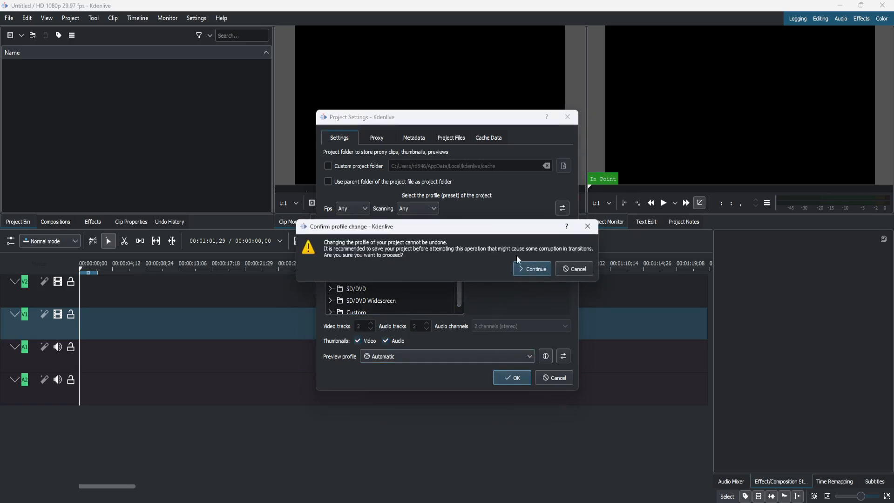
pyautogui.click(536, 269)
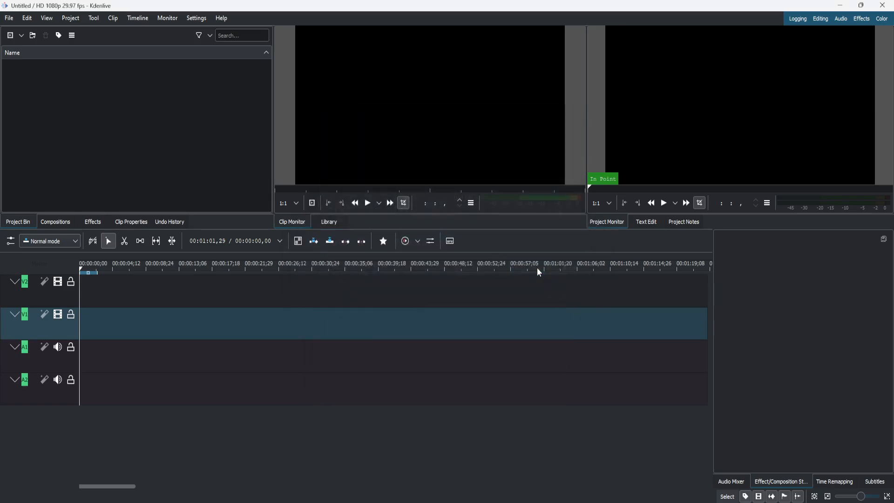
# Import Textured Rendering.mp4 and Wireframe Rendering.mp4 from the turntable's Video folder into the project bin
pyautogui.click(550, 502)
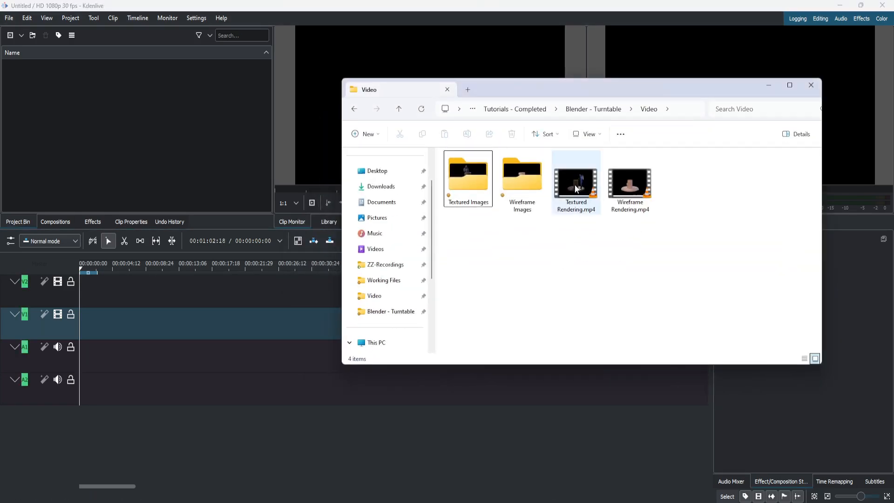
pyautogui.moveTo(575, 183); pyautogui.dragTo(90, 127)
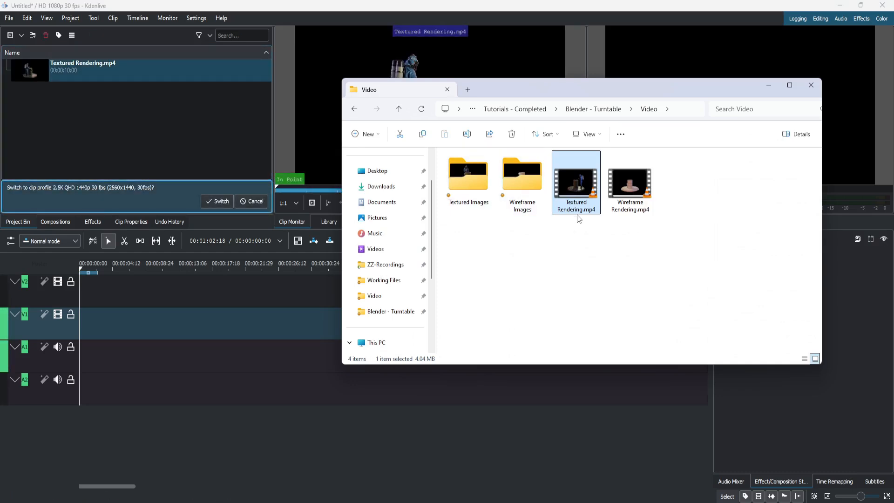
pyautogui.moveTo(630, 184); pyautogui.dragTo(96, 140)
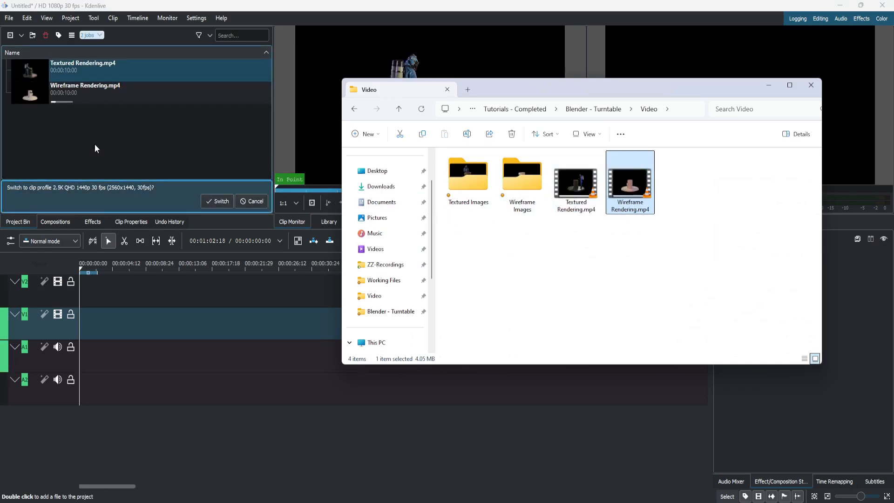
pyautogui.click(767, 86)
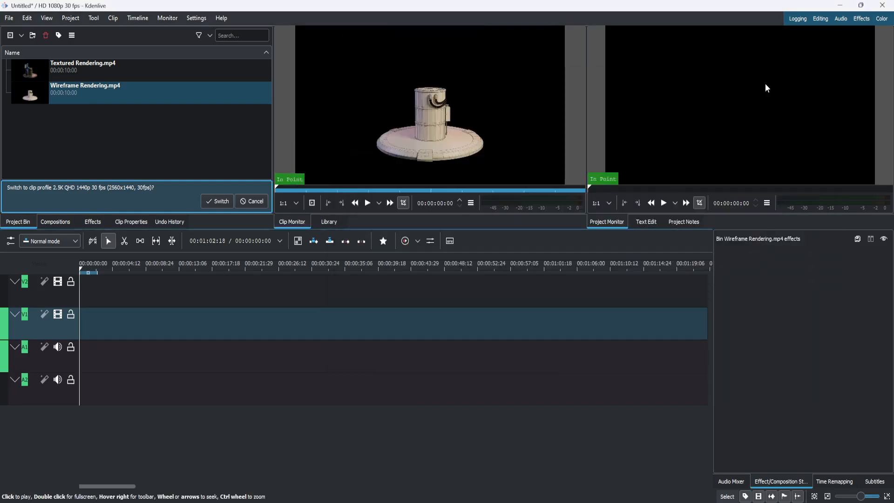
# Save the project under the file name Turntable
pyautogui.click(12, 19)
pyautogui.click(27, 85)
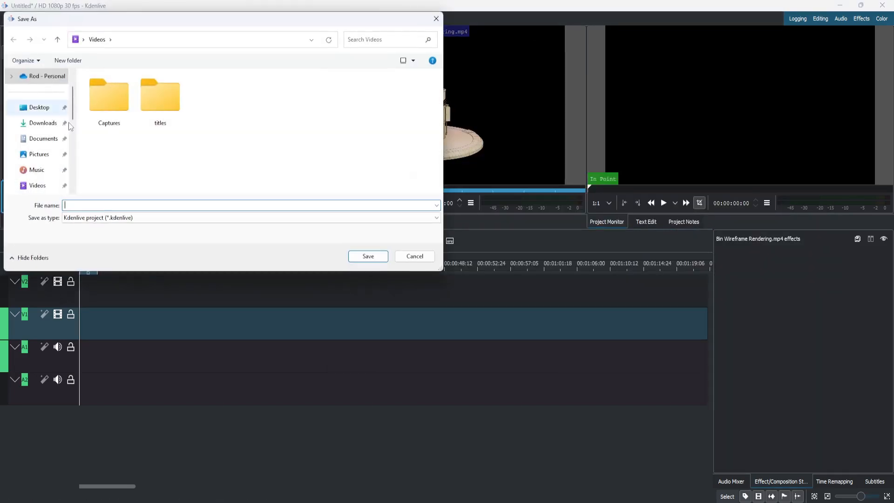
pyautogui.write('Turntable')
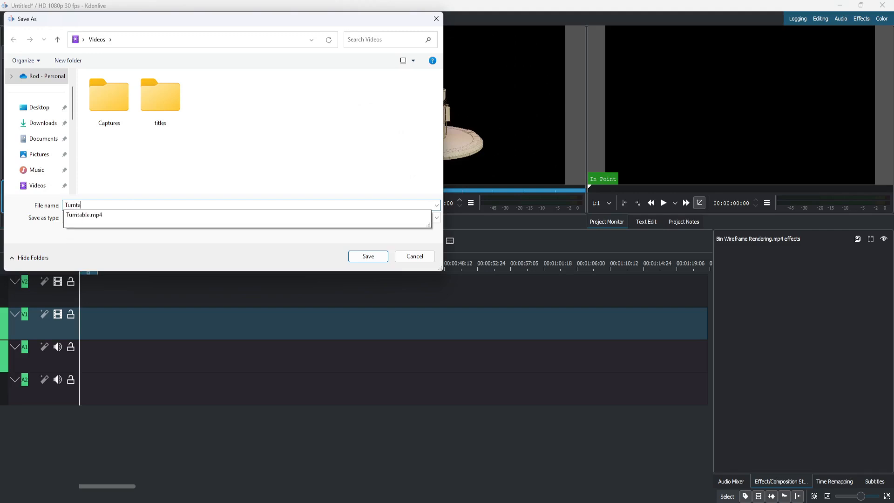
pyautogui.click(365, 256)
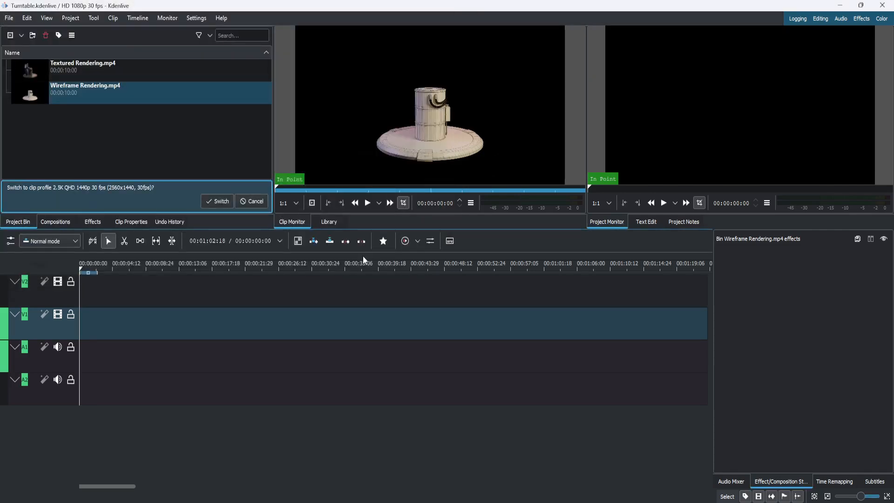
# Place Textured Rendering.mp4 at the start of track V1, ungroup it, and delete its audio part from A1
pyautogui.moveTo(80, 65); pyautogui.dragTo(80, 329)
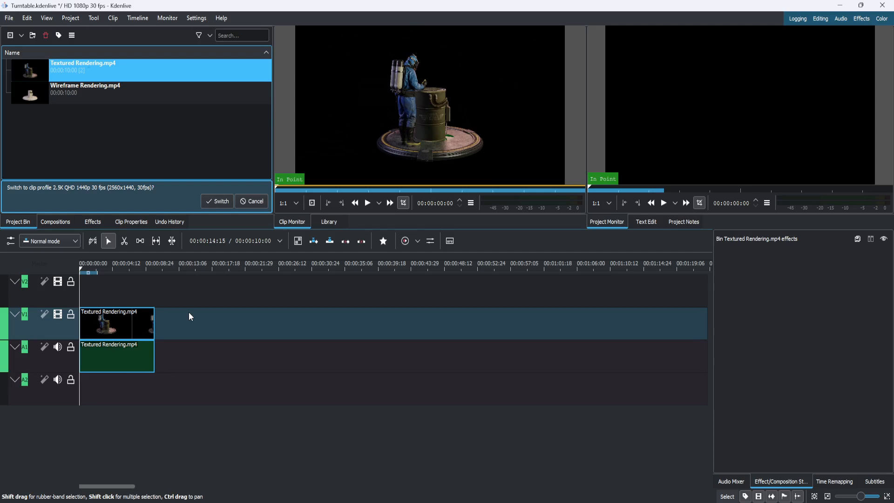
pyautogui.click(129, 321)
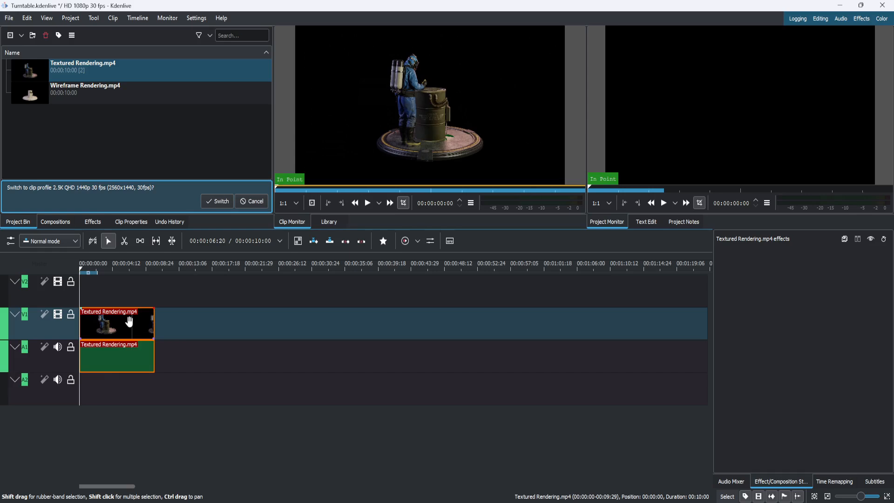
pyautogui.rightClick(129, 321)
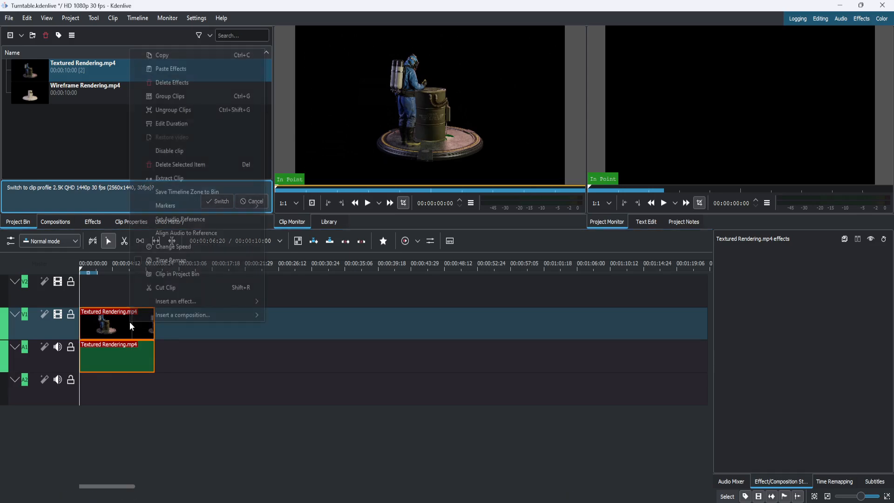
pyautogui.click(178, 111)
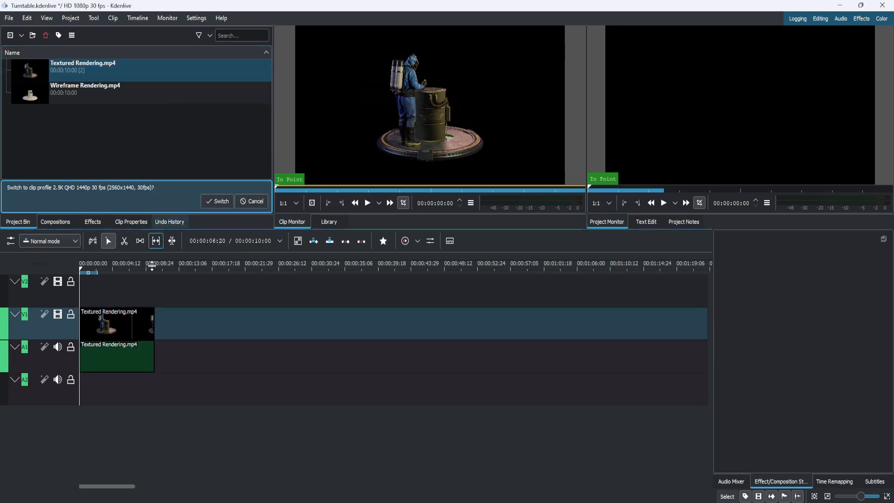
pyautogui.click(124, 359)
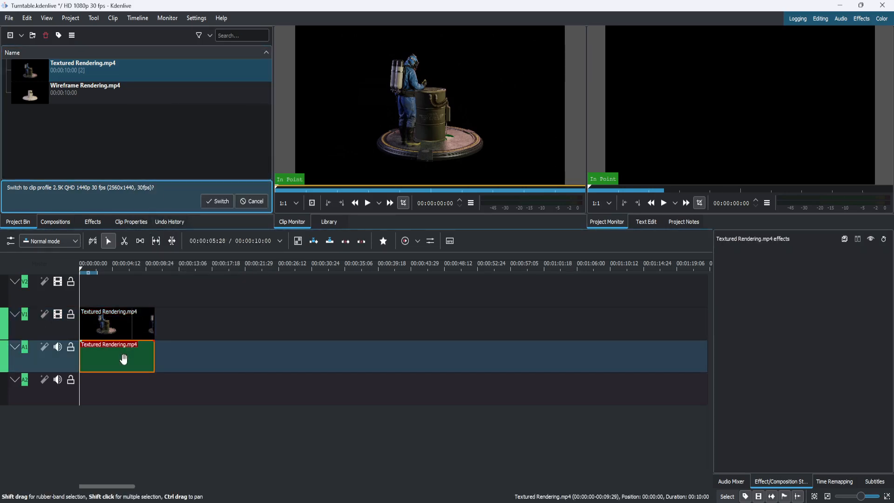
pyautogui.press('Delete')
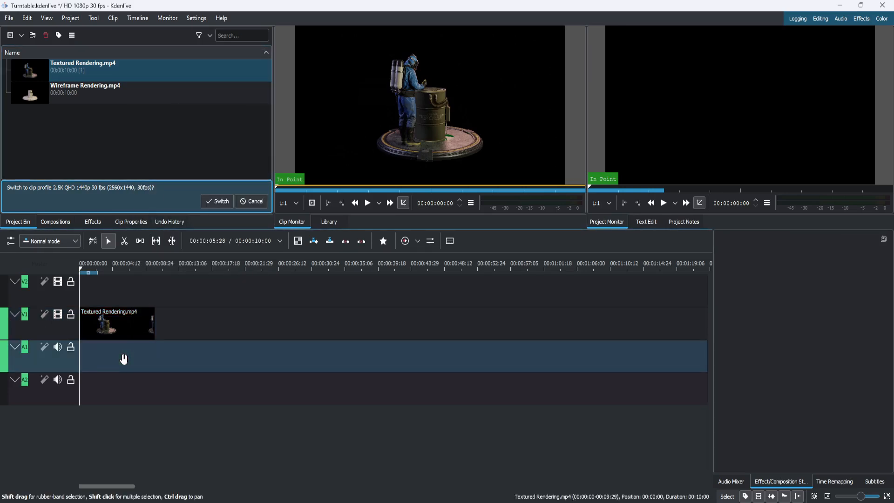
# Place Wireframe Rendering.mp4 on V1 directly after the textured clip, ungroup it, and delete its audio part from A1
pyautogui.moveTo(80, 94); pyautogui.dragTo(154, 317)
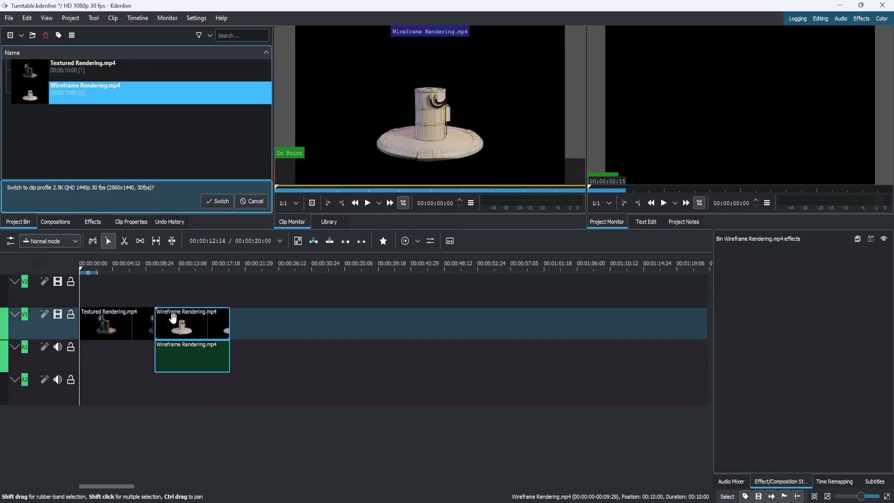
pyautogui.click(173, 317)
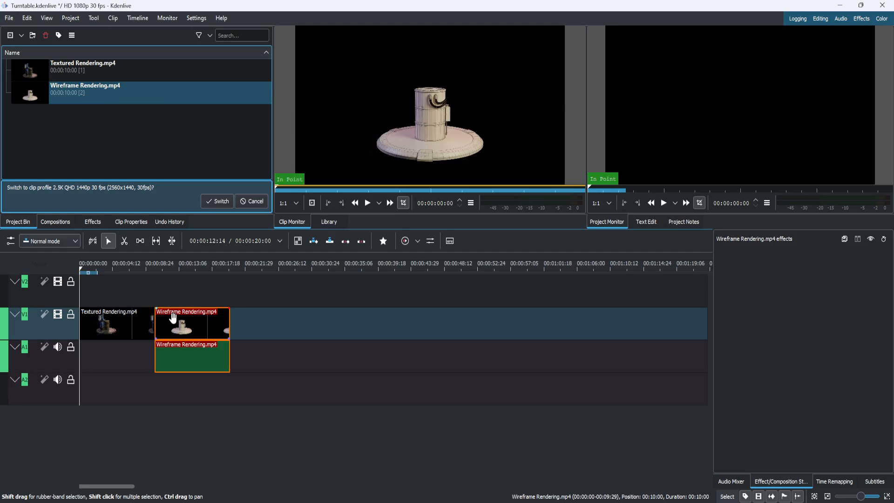
pyautogui.rightClick(173, 317)
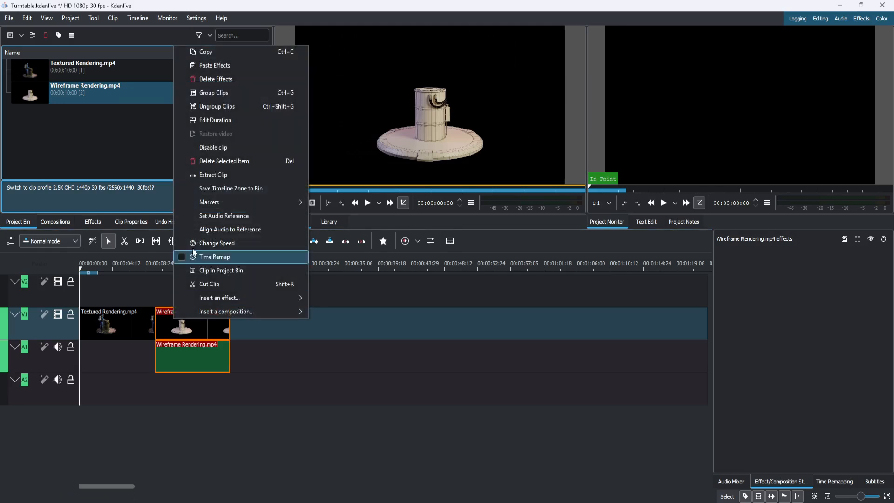
pyautogui.click(212, 110)
pyautogui.click(191, 360)
pyautogui.press('Delete')
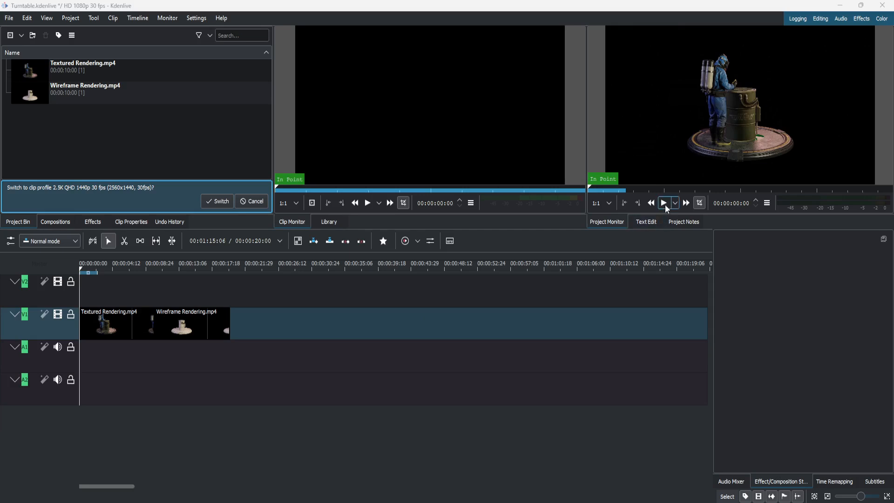
# Play back the cut from the textured to the wireframe clip and return the playhead to the timeline start
pyautogui.click(665, 205)
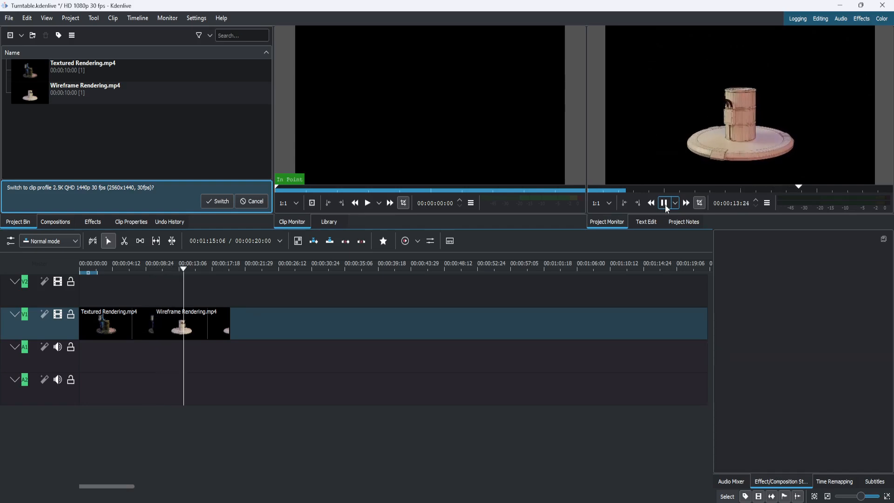
pyautogui.click(664, 203)
pyautogui.moveTo(188, 270); pyautogui.dragTo(73, 272)
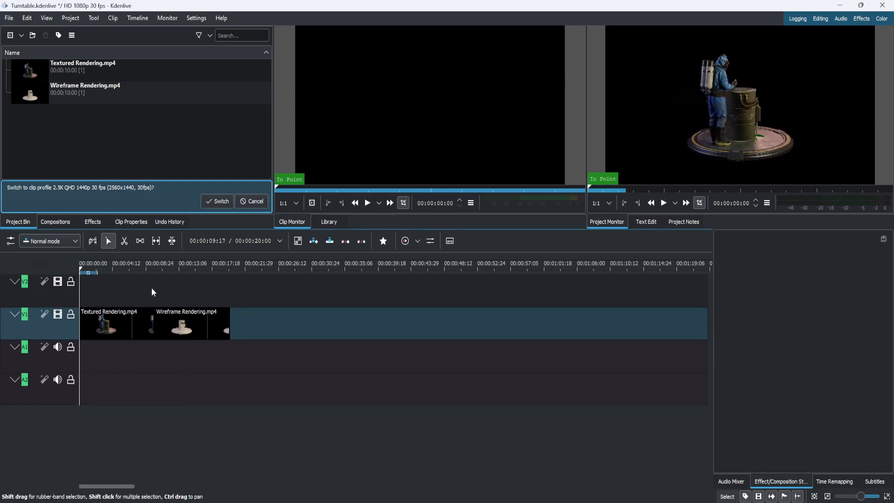
# Move the Wireframe Rendering.mp4 clip up to track V2, keeping its start time
pyautogui.click(189, 330)
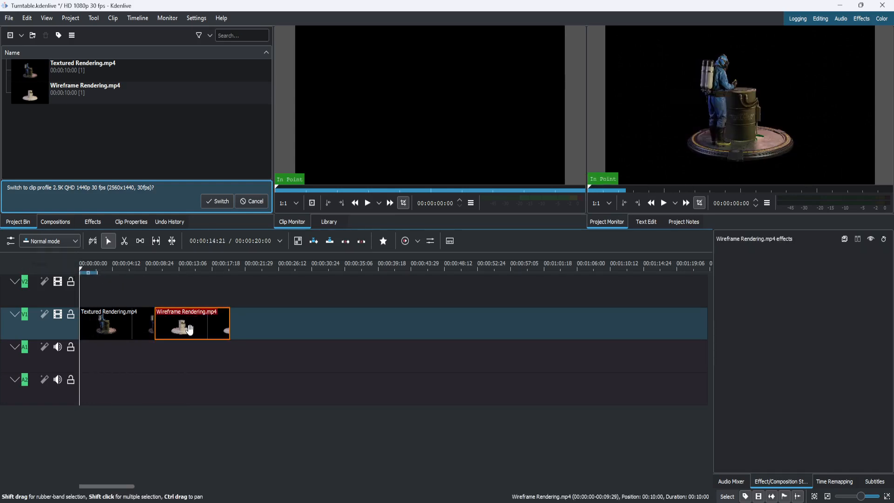
pyautogui.moveTo(189, 330); pyautogui.dragTo(192, 298)
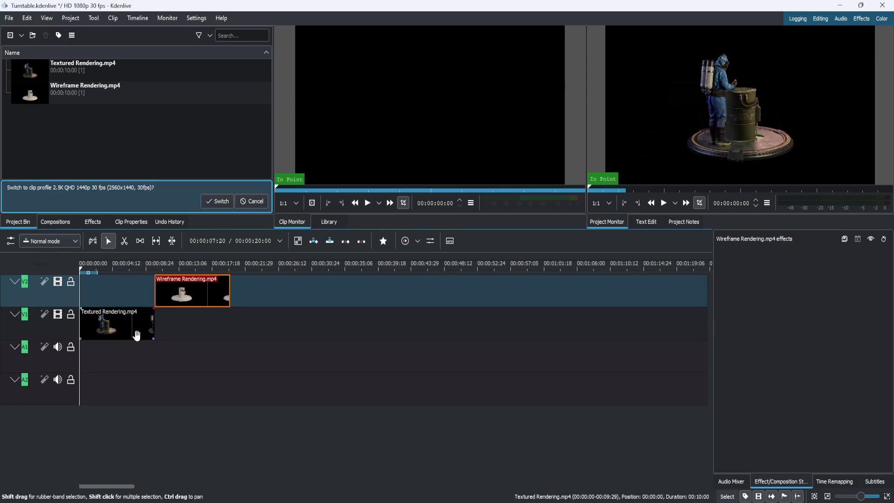
# Duplicate Textured Rendering.mp4 in the project bin
pyautogui.click(76, 68)
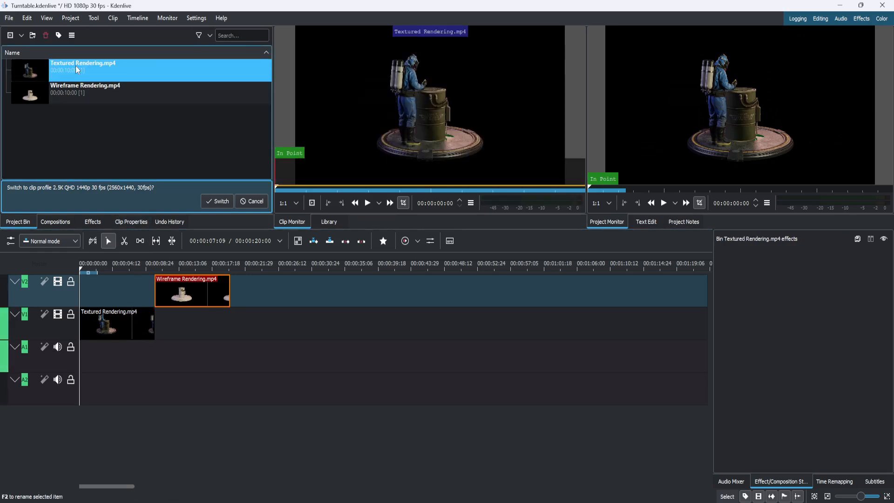
pyautogui.rightClick(76, 68)
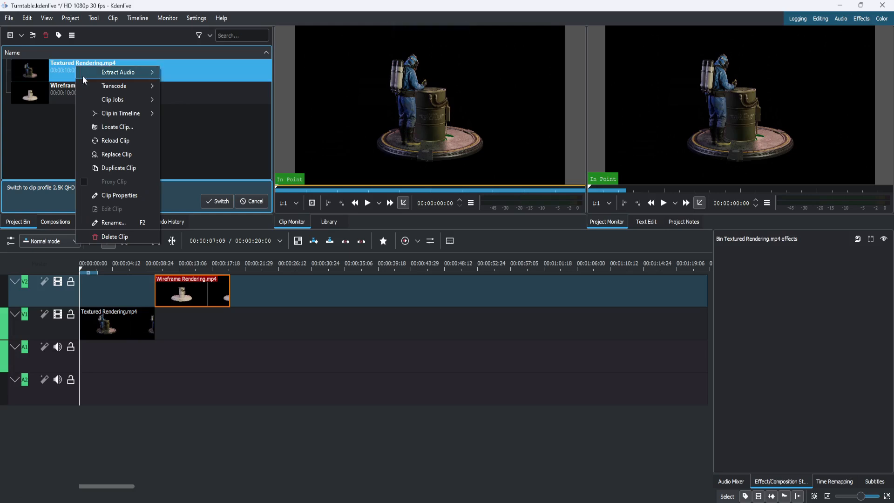
pyautogui.click(112, 168)
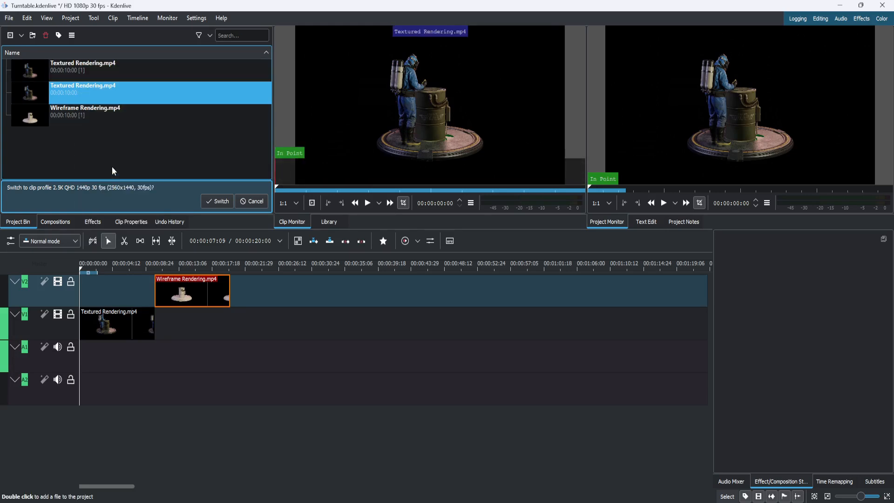
# Place the duplicated Textured Rendering.mp4 on V1 beneath the wireframe clip, ungroup it, and delete its audio part from A1
pyautogui.moveTo(84, 89); pyautogui.dragTo(174, 319)
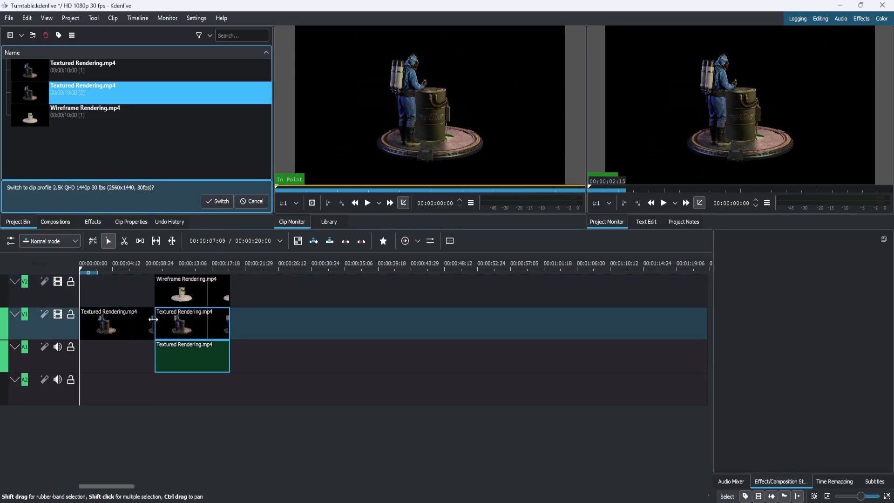
pyautogui.rightClick(180, 325)
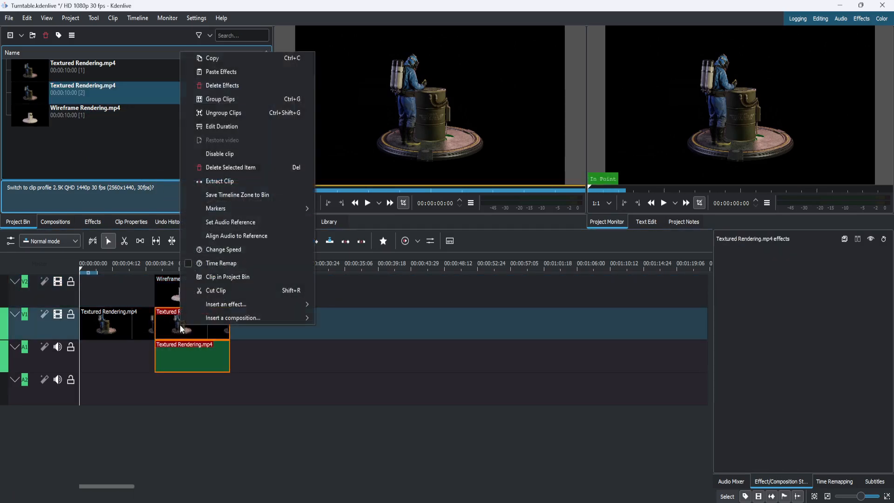
pyautogui.click(250, 116)
pyautogui.rightClick(193, 361)
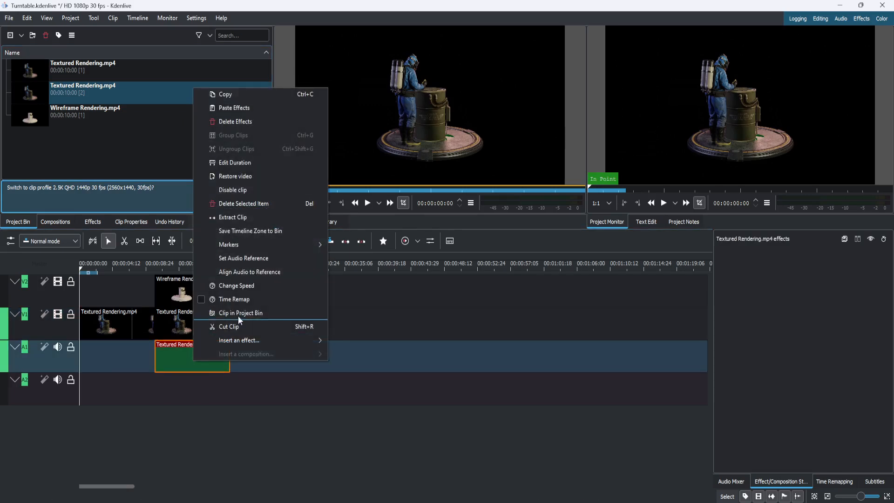
pyautogui.click(241, 203)
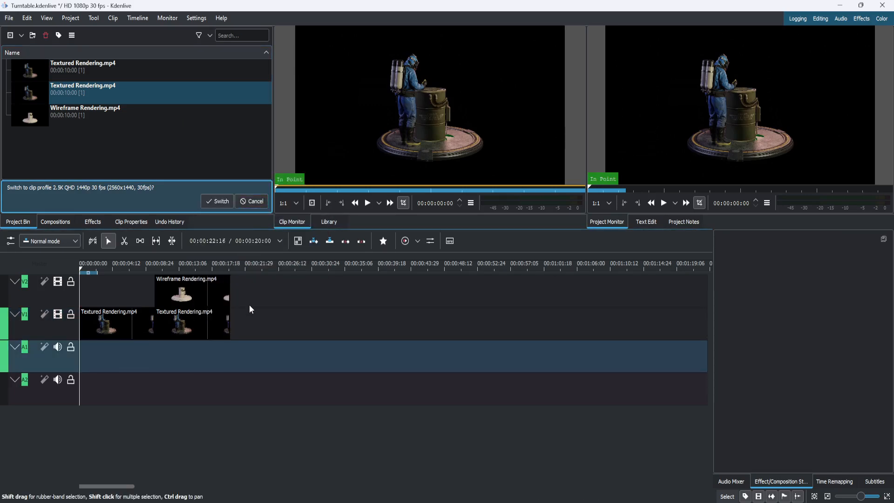
# Duplicate the first Textured Rendering.mp4 in the project bin to get a third copy
pyautogui.click(88, 68)
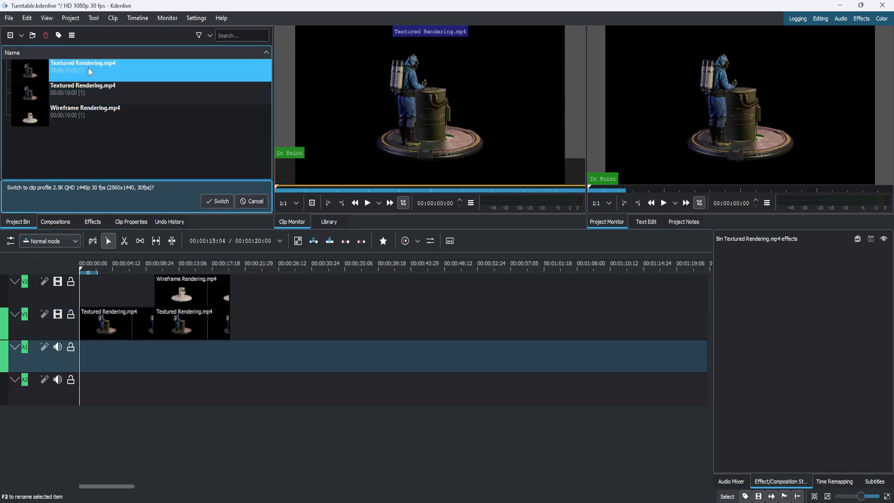
pyautogui.rightClick(88, 68)
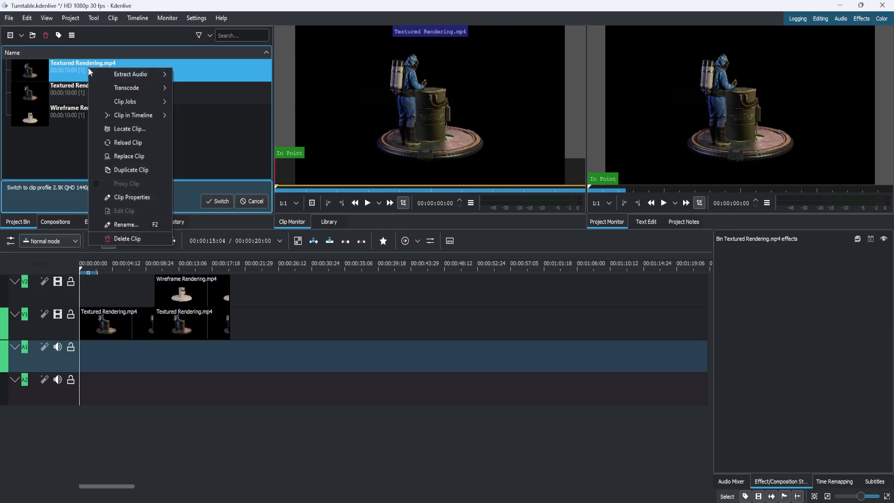
pyautogui.click(138, 169)
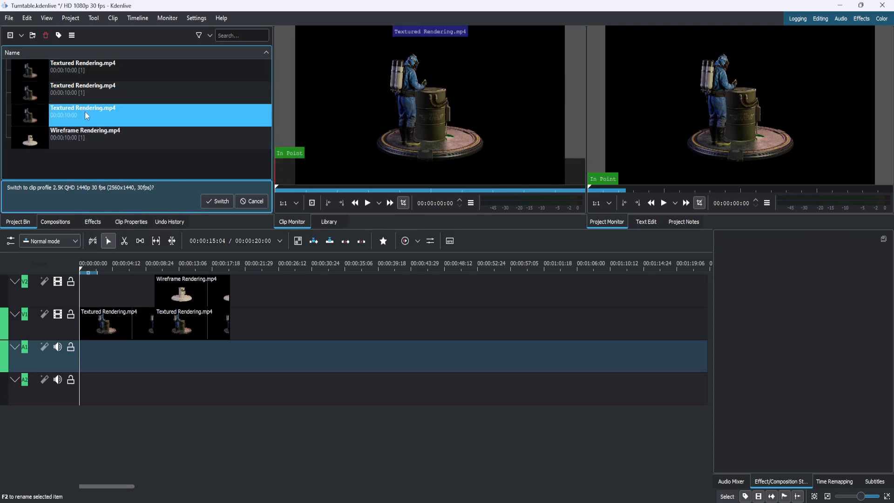
# Place the new Textured Rendering.mp4 copy at the end of V1, ungroup it, and delete its audio part from A1
pyautogui.moveTo(84, 111); pyautogui.dragTo(231, 321)
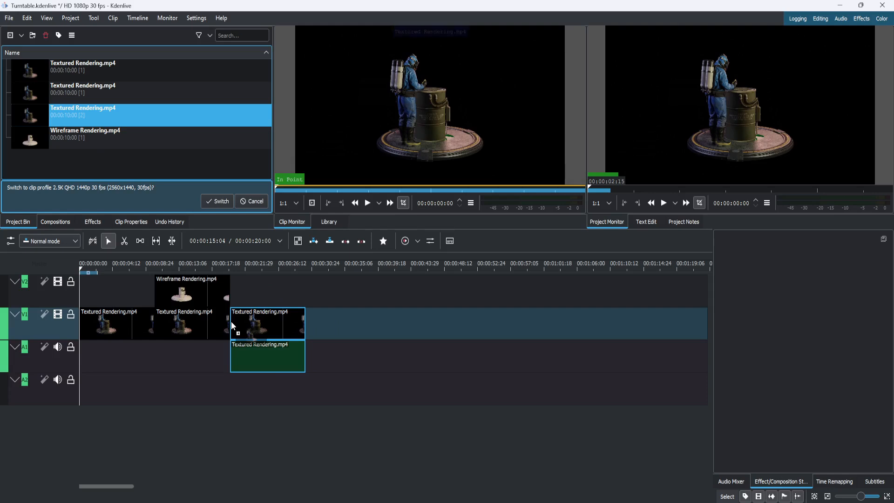
pyautogui.rightClick(265, 325)
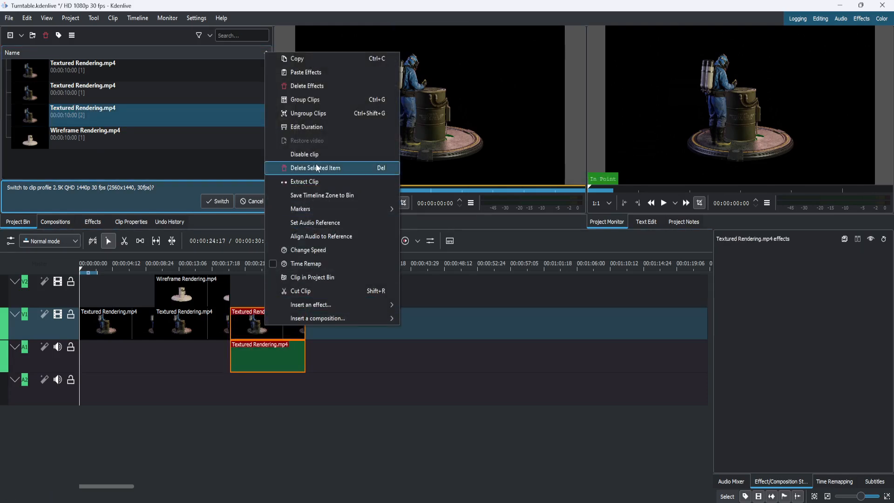
pyautogui.click(310, 114)
pyautogui.rightClick(273, 361)
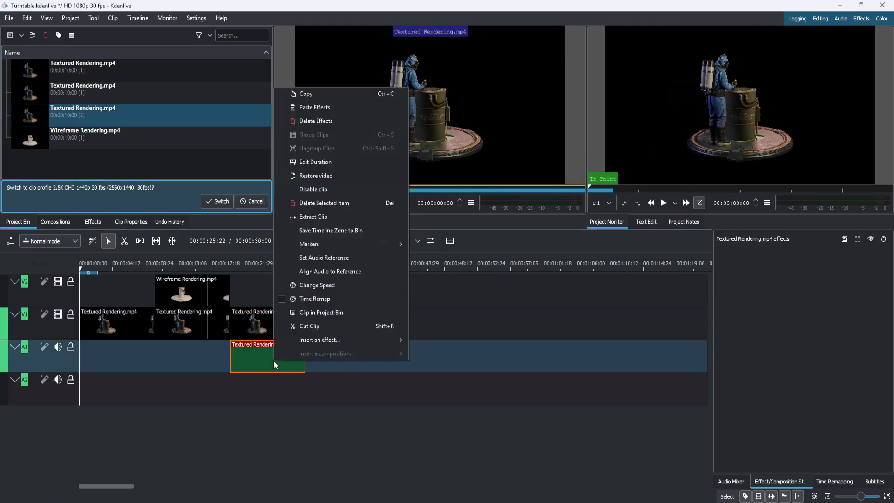
pyautogui.click(338, 205)
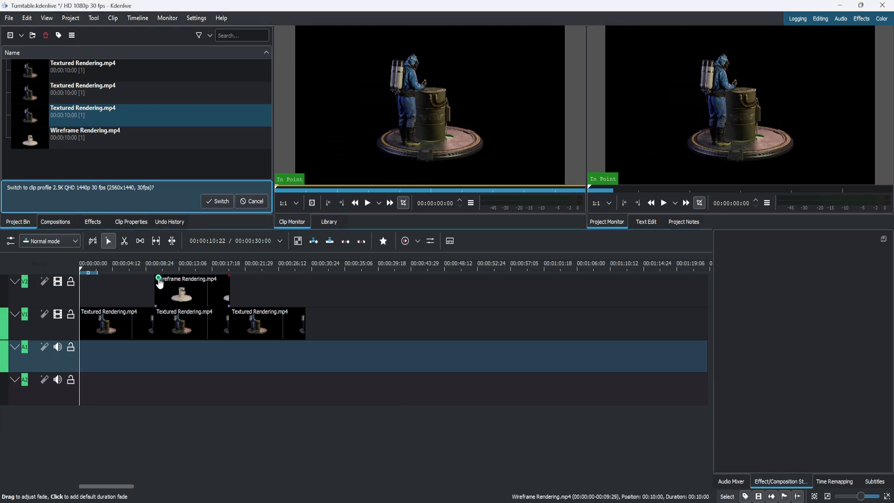
# Add a fade in and a fade out to the wireframe clip on V2 and play back its transitions
pyautogui.moveTo(161, 279); pyautogui.dragTo(170, 280)
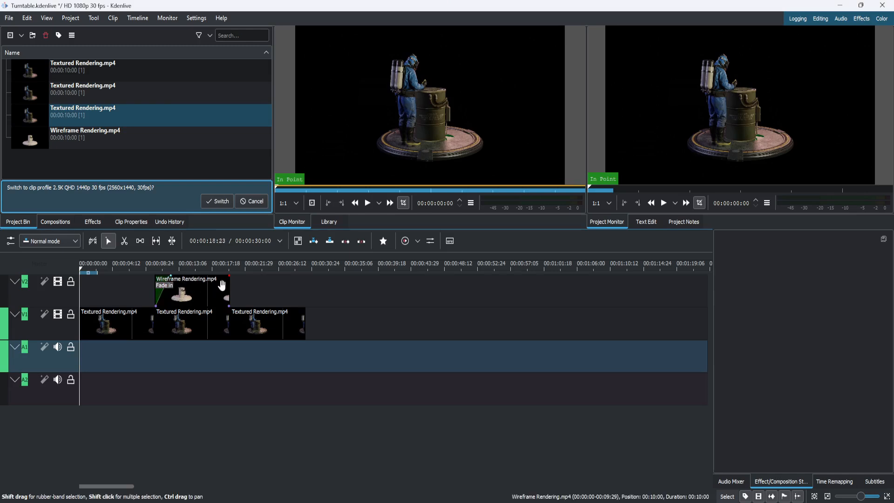
pyautogui.moveTo(228, 279); pyautogui.dragTo(218, 283)
pyautogui.click(84, 268)
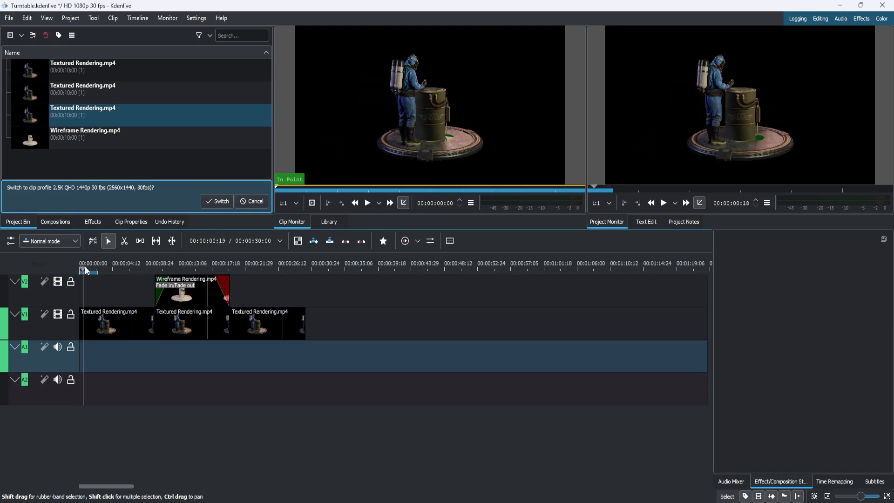
pyautogui.moveTo(85, 268); pyautogui.dragTo(133, 269)
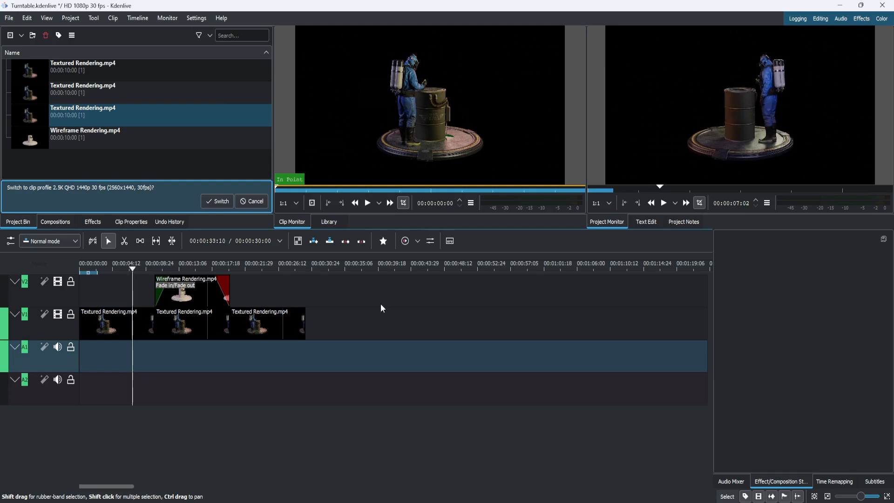
pyautogui.click(666, 205)
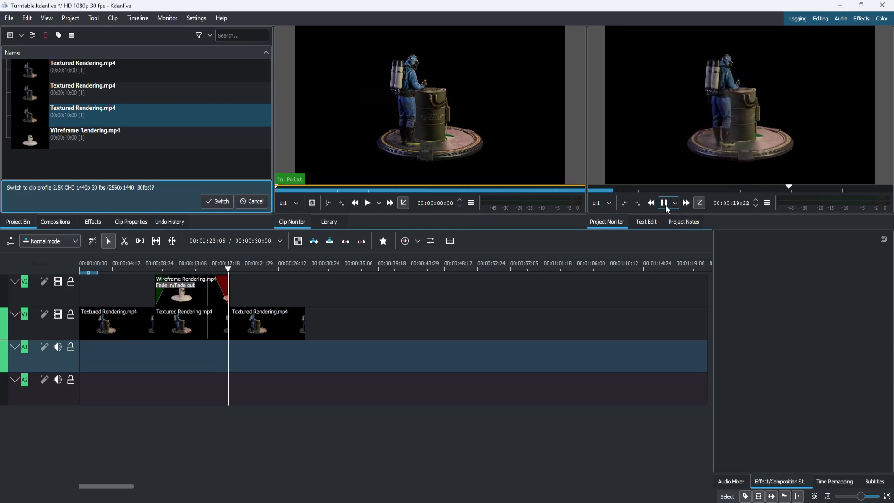
pyautogui.click(666, 205)
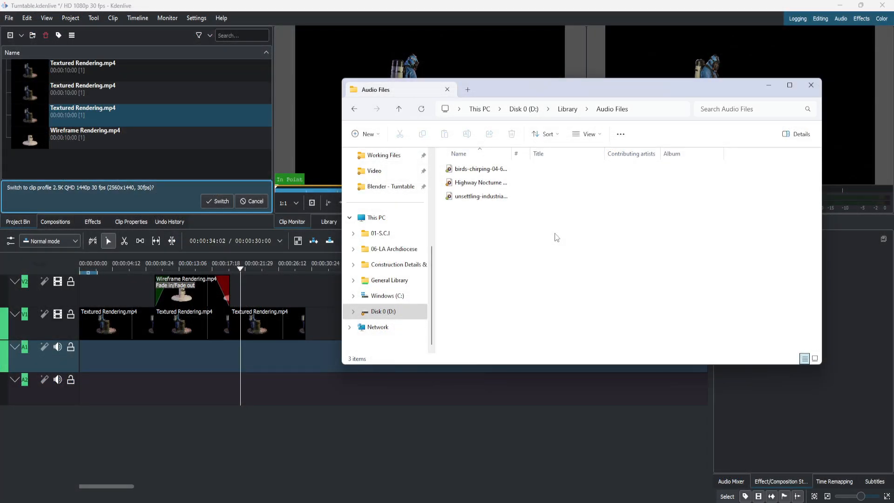
# Import Highway Nocturne - National Sweetheart.mp3 from the Audio Files folder and place it at the start of track A1
pyautogui.moveTo(484, 186); pyautogui.dragTo(102, 146)
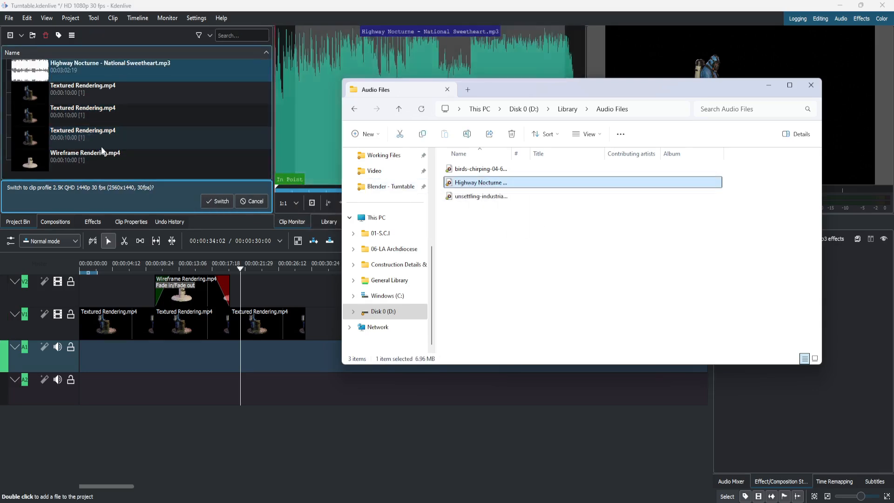
pyautogui.click(774, 89)
pyautogui.click(89, 68)
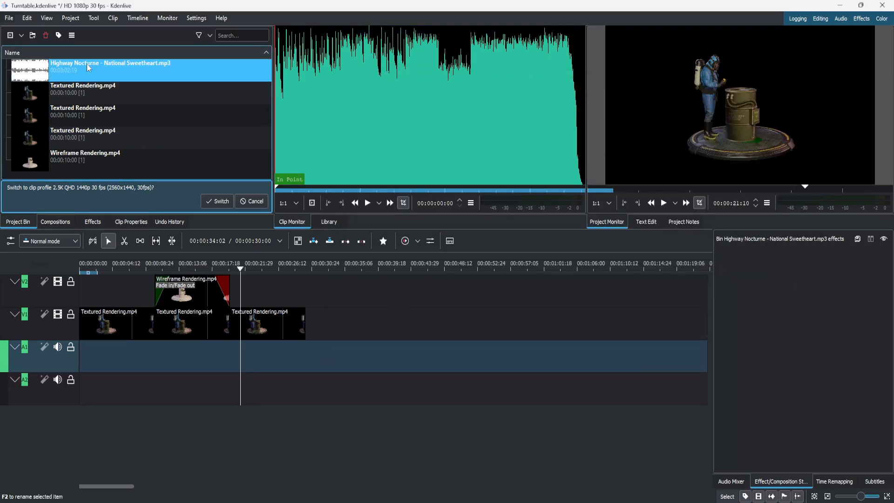
pyautogui.moveTo(89, 68); pyautogui.dragTo(83, 353)
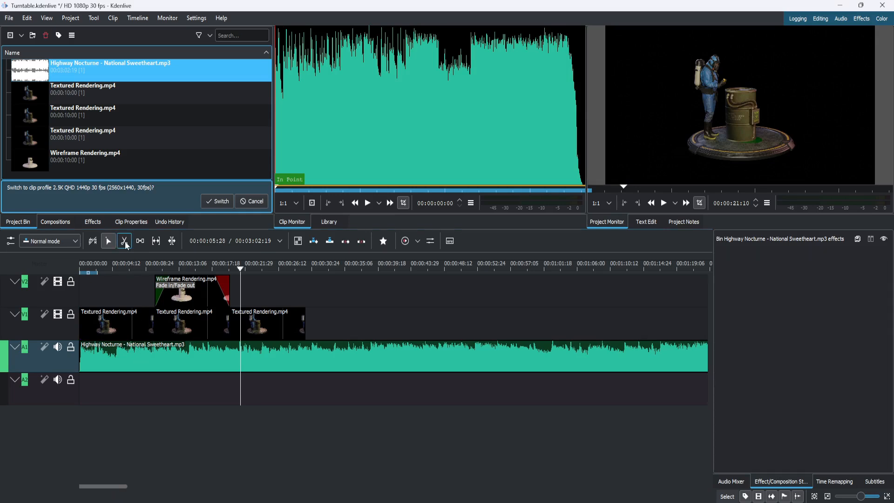
# Cut the music on A1 at the end of the last textured clip and delete the excess part
pyautogui.click(124, 241)
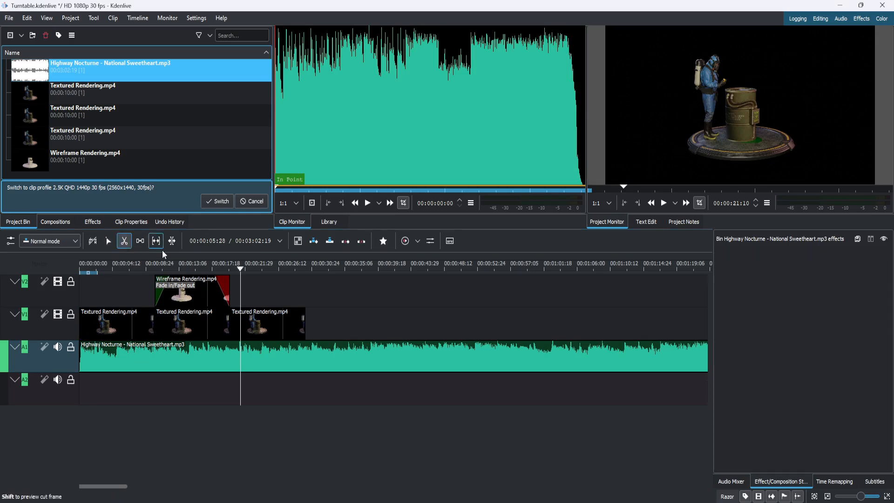
pyautogui.click(305, 347)
pyautogui.press('s')
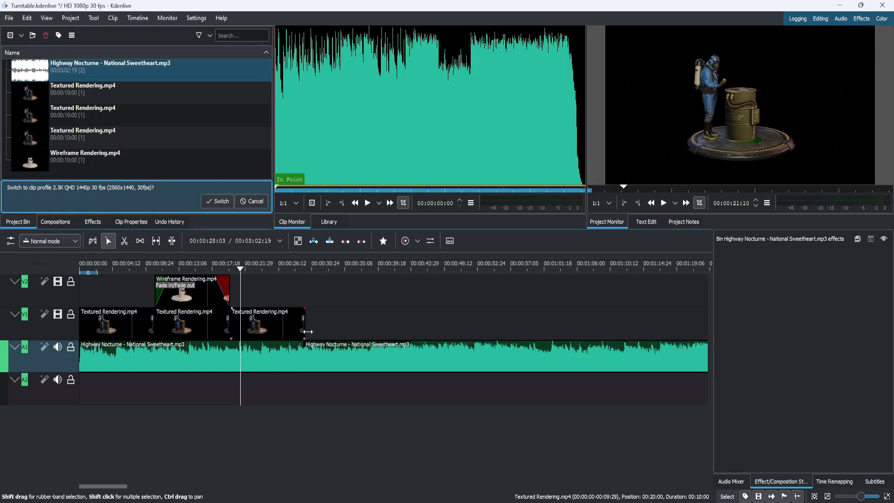
pyautogui.click(367, 359)
pyautogui.press('Delete')
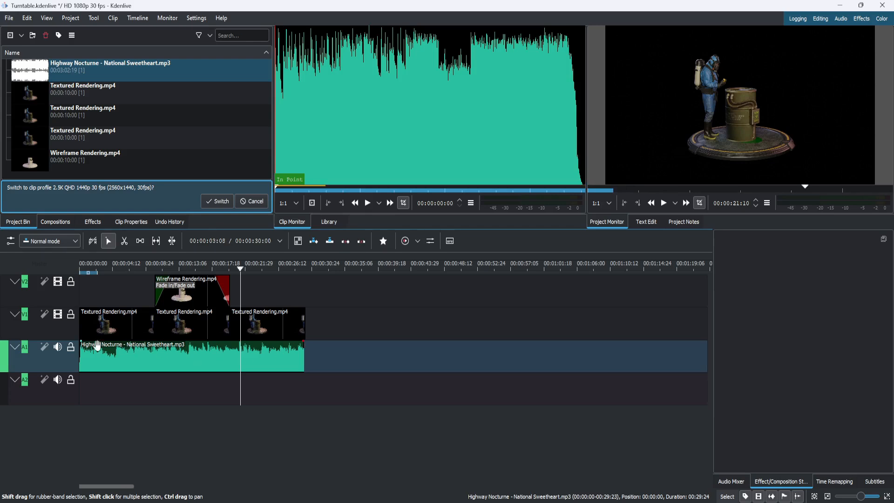
# Fade the music in and out, and add a fade in to the first and a fade out to the last textured clip
pyautogui.moveTo(80, 343); pyautogui.dragTo(90, 347)
pyautogui.moveTo(303, 343); pyautogui.dragTo(293, 349)
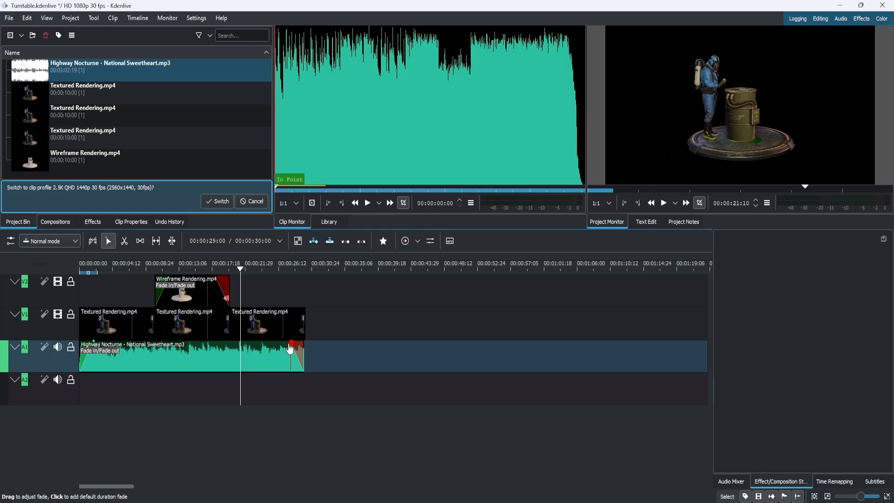
pyautogui.moveTo(84, 315); pyautogui.dragTo(94, 316)
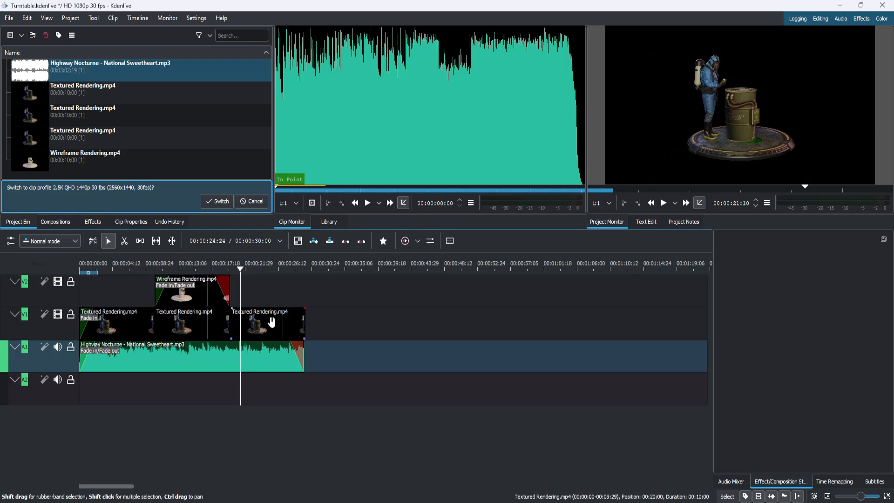
pyautogui.moveTo(306, 316); pyautogui.dragTo(294, 317)
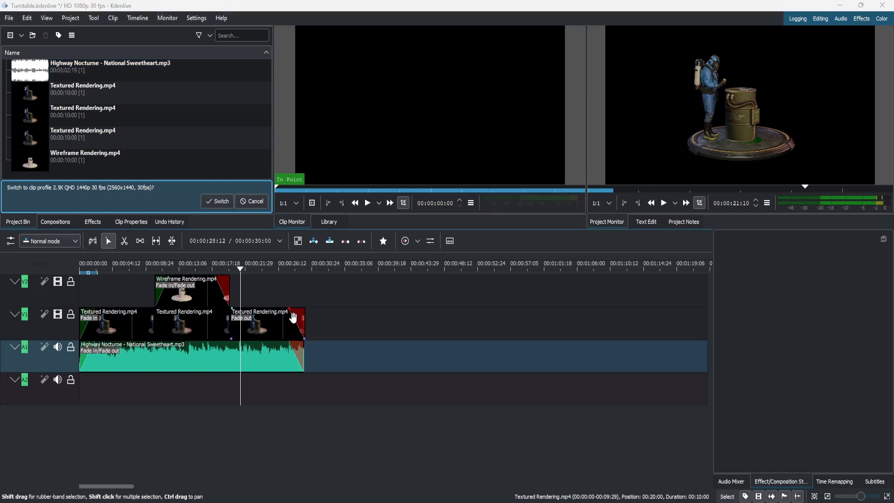
pyautogui.moveTo(241, 270); pyautogui.dragTo(68, 267)
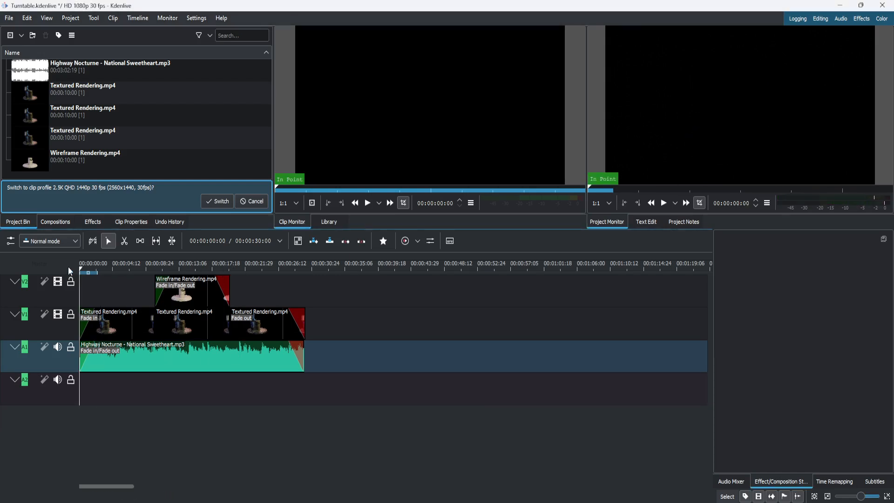
# Create a 5-second title clip with the artist's full name in Audiowide Bold, size 35
pyautogui.rightClick(169, 177)
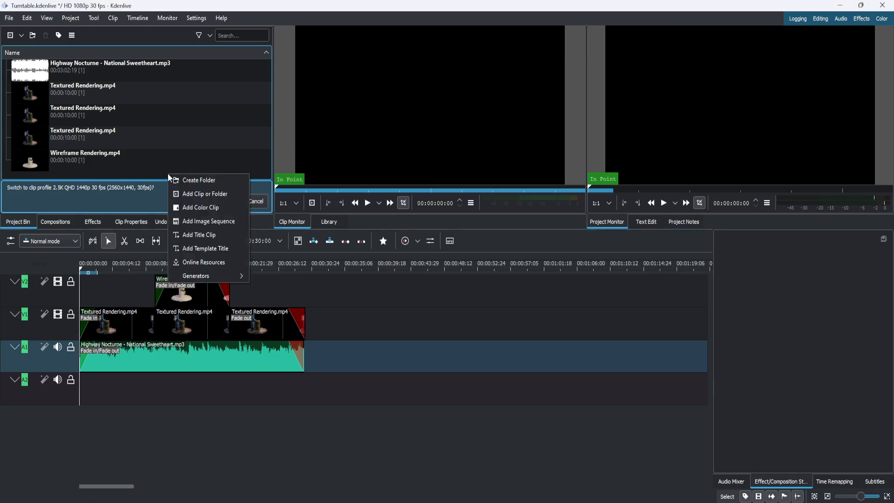
pyautogui.click(200, 236)
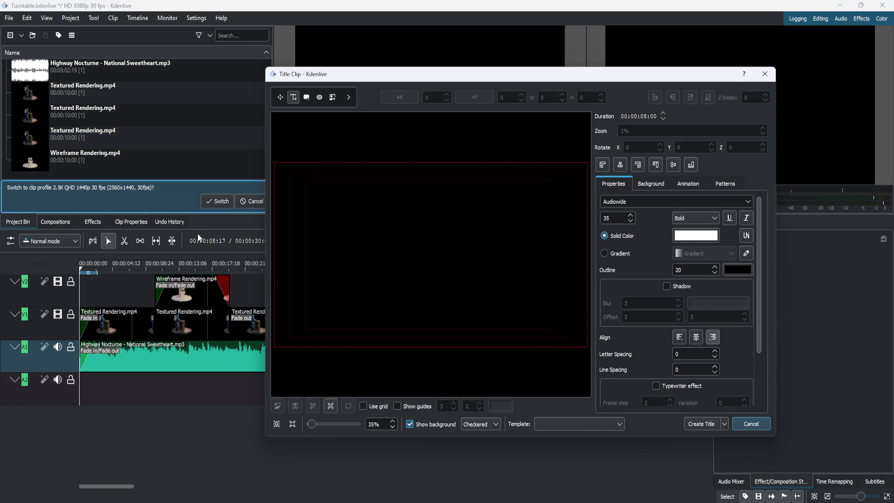
pyautogui.click(750, 203)
pyautogui.click(750, 203)
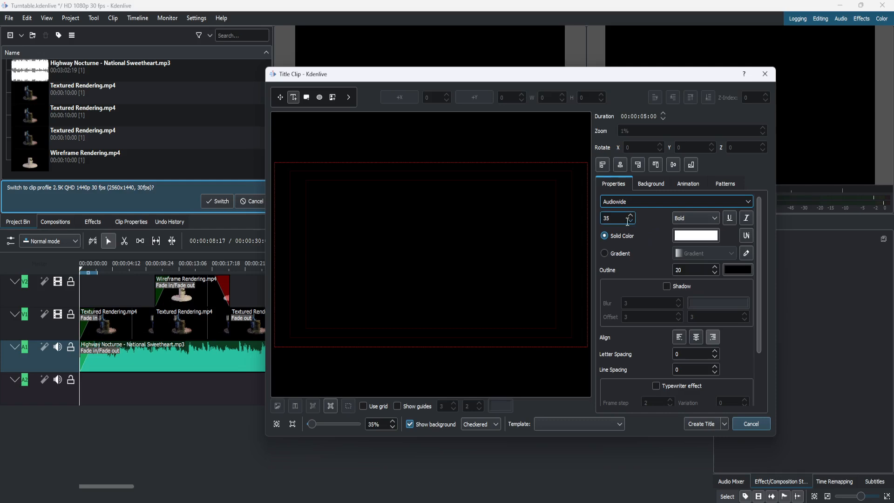
pyautogui.click(715, 219)
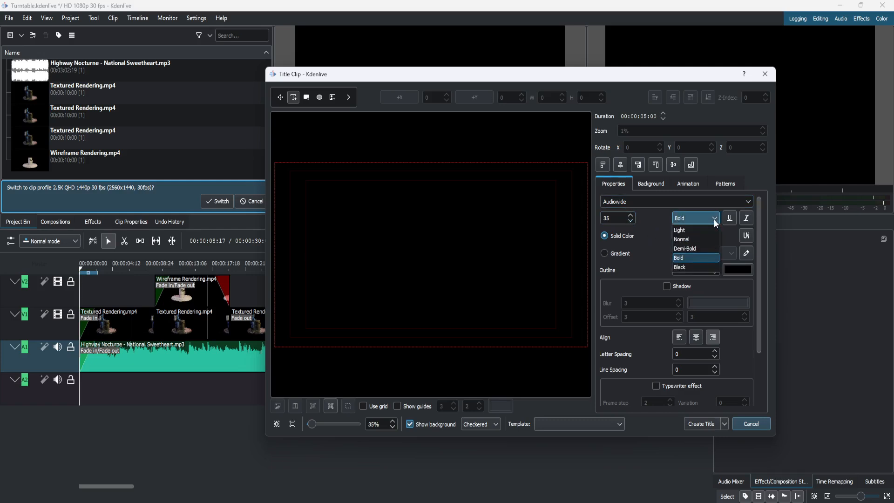
pyautogui.click(714, 219)
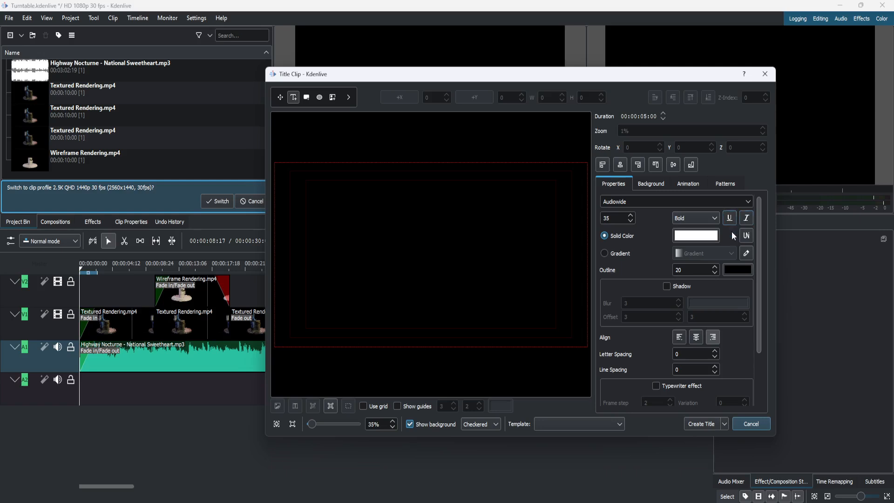
pyautogui.click(422, 241)
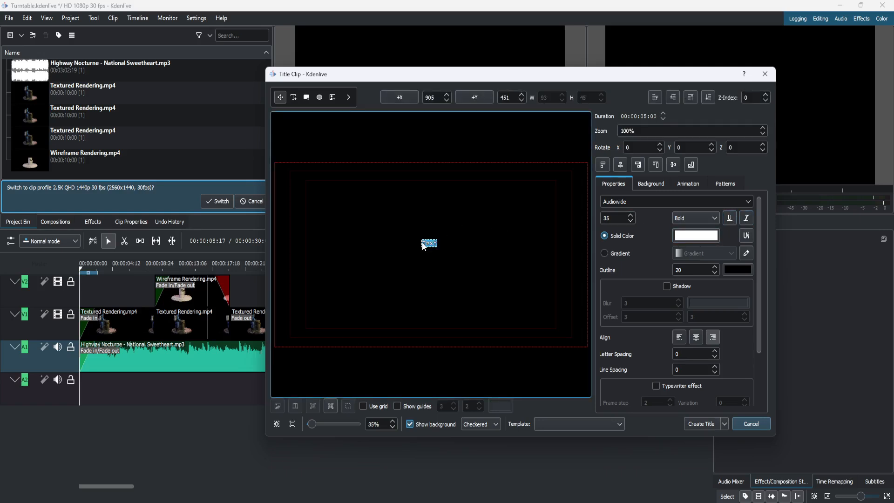
pyautogui.write('ROD DEWEESE')
pyautogui.click(450, 272)
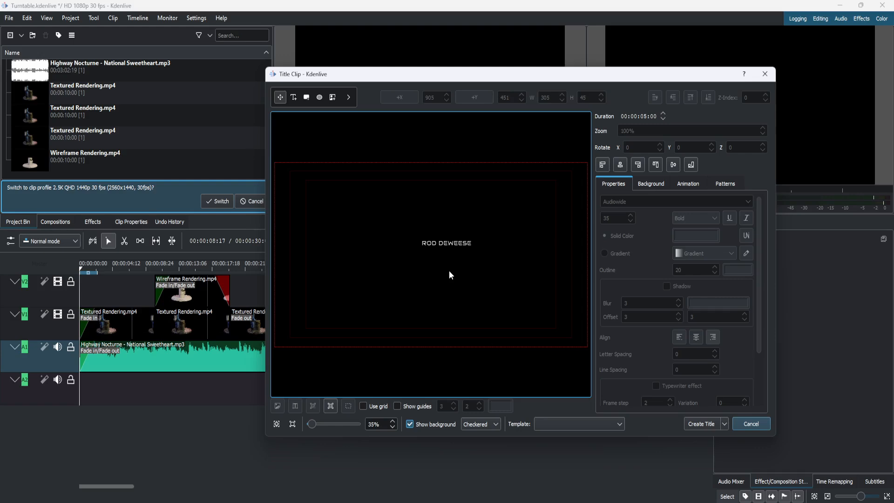
pyautogui.click(697, 423)
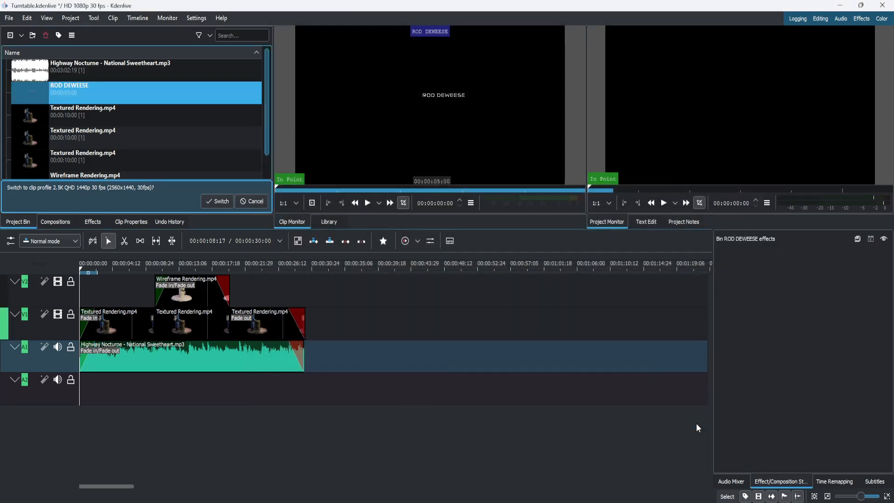
# Reopen the title clip for editing over the textured frame near 10 seconds and move the name to about X 219, Y 119
pyautogui.click(80, 270)
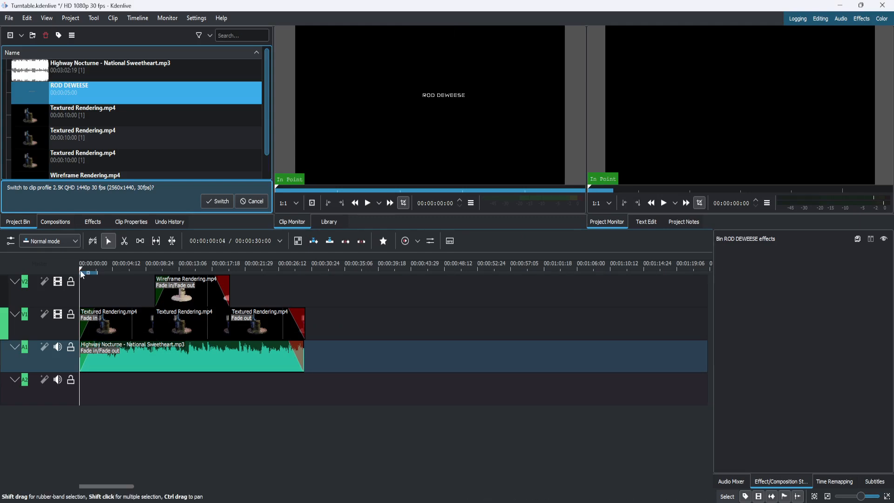
pyautogui.moveTo(80, 270); pyautogui.dragTo(157, 258)
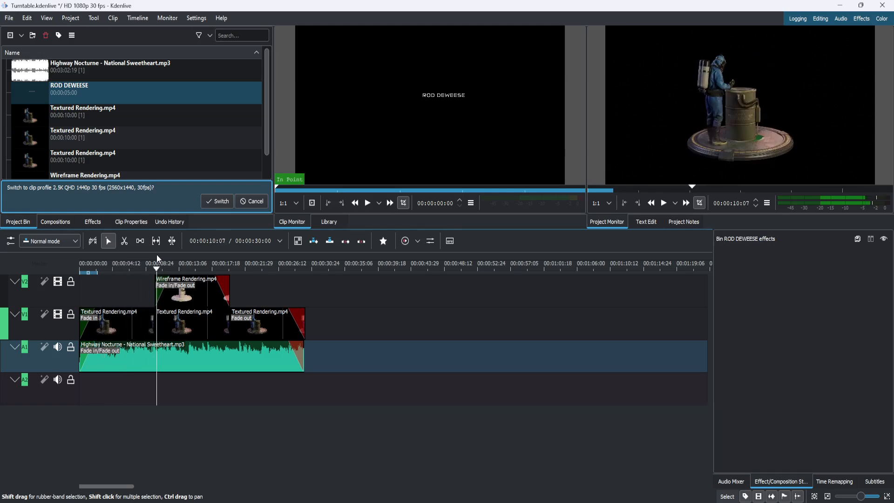
pyautogui.rightClick(85, 92)
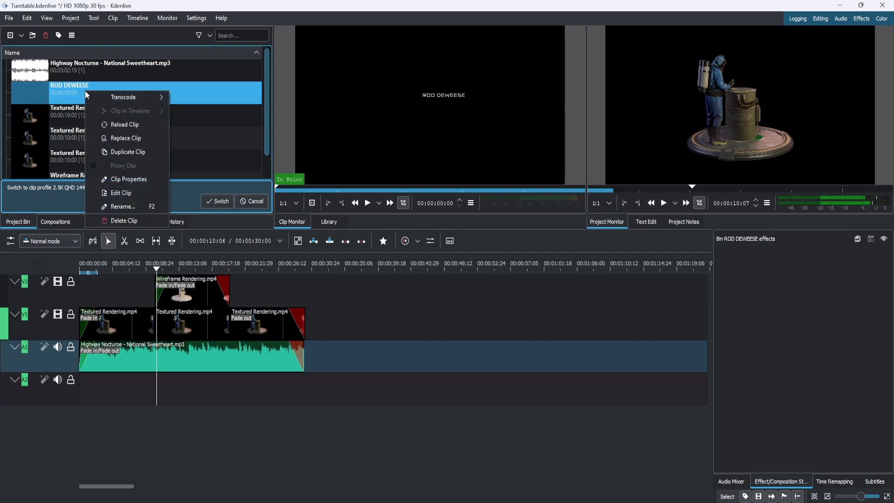
pyautogui.click(119, 193)
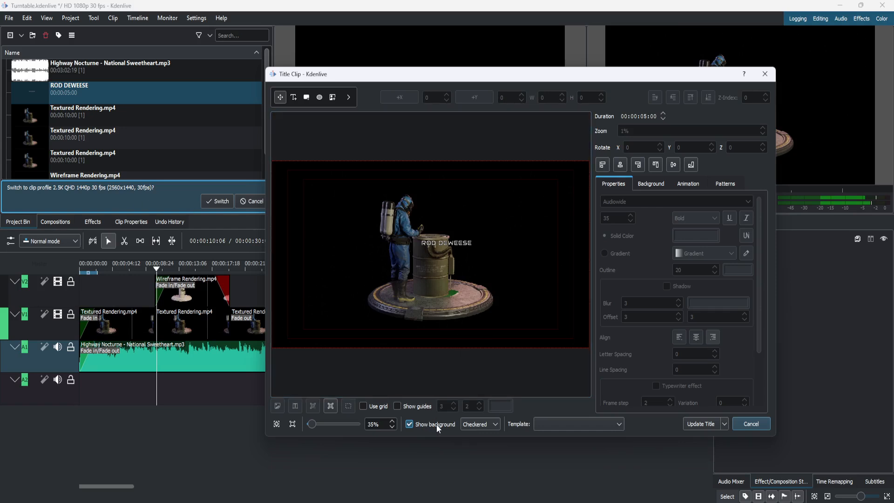
pyautogui.click(410, 423)
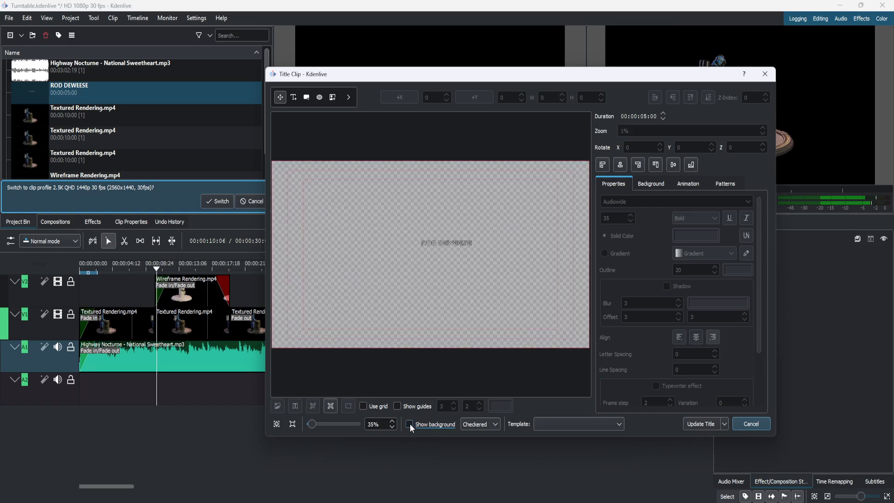
pyautogui.click(409, 424)
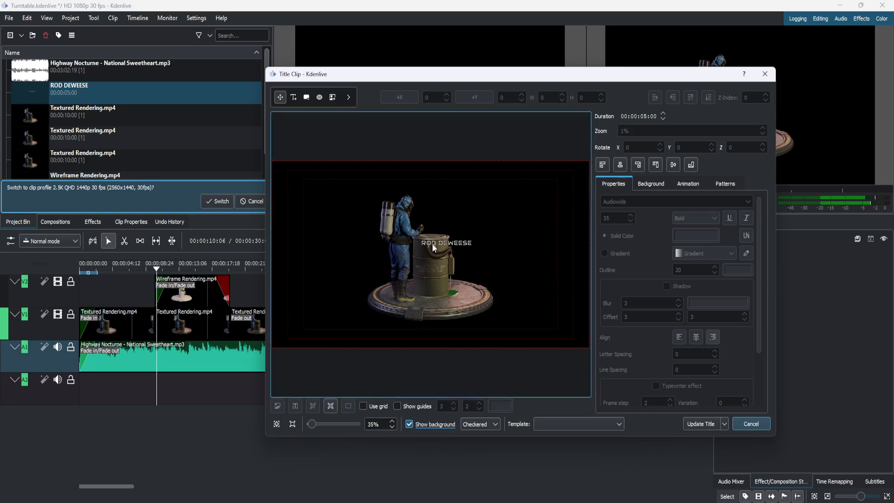
pyautogui.moveTo(432, 244); pyautogui.dragTo(318, 187)
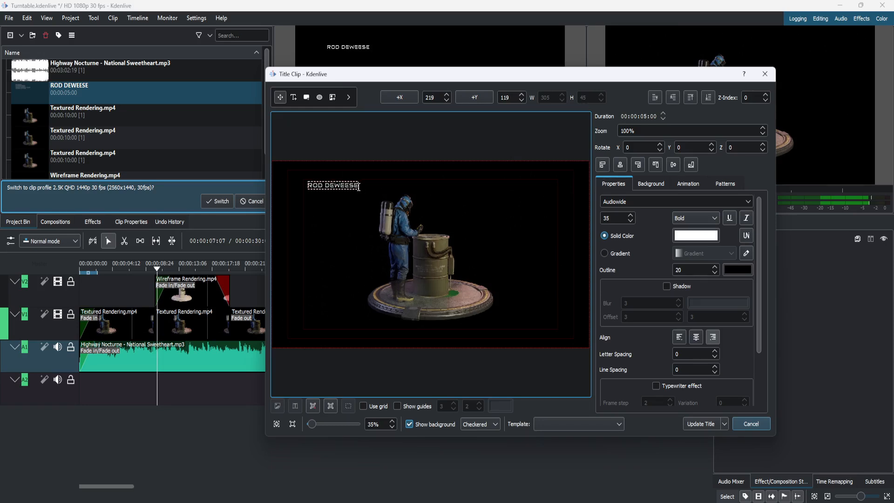
# Left-align the title and add the lines CONTAINMENT BARREL, CREATED IN BLENDER, TEXTURED IN MARMOSET TOOLBAG and RENDERED WITH CYCLES below the name
pyautogui.press('Return')
pyautogui.write('CONTAINMENT BARREL')
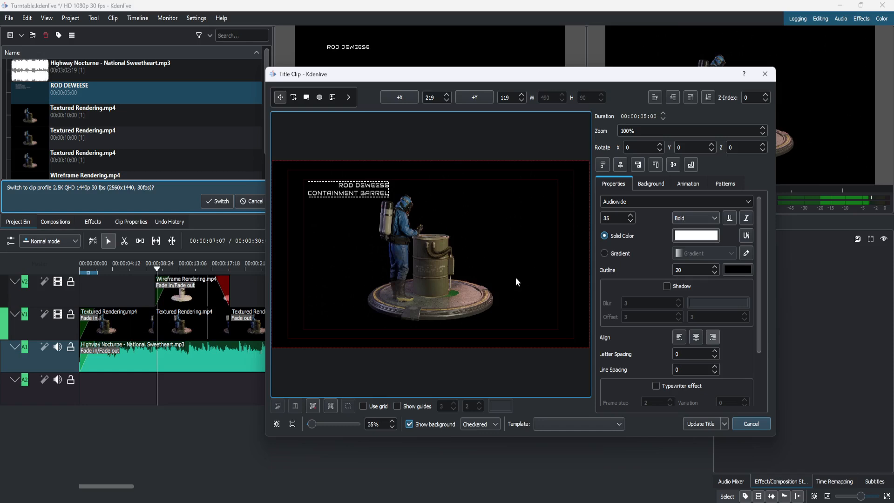
pyautogui.click(679, 338)
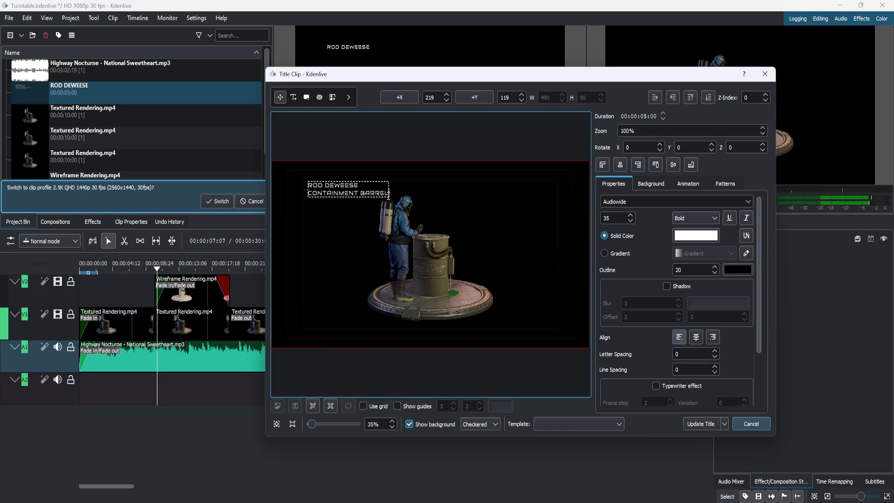
pyautogui.press('Return')
pyautogui.write('CRE')
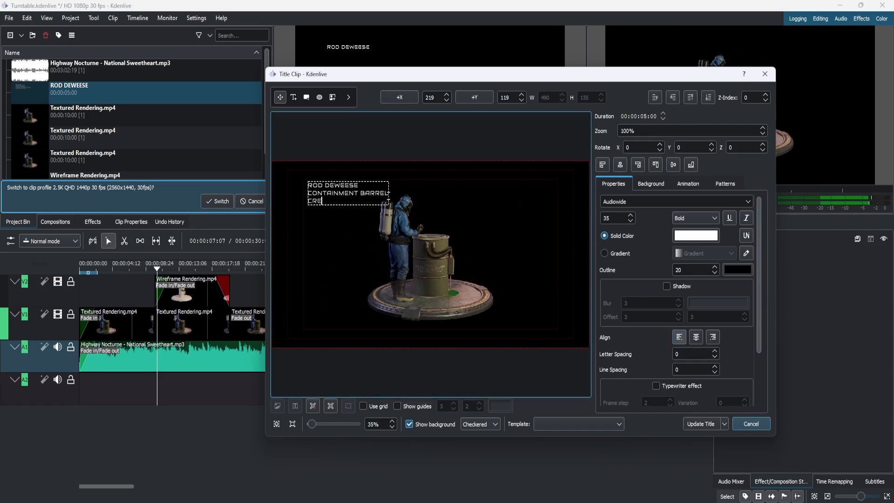
pyautogui.write('ATED IN BLENDER')
pyautogui.press('Return')
pyautogui.write('T')
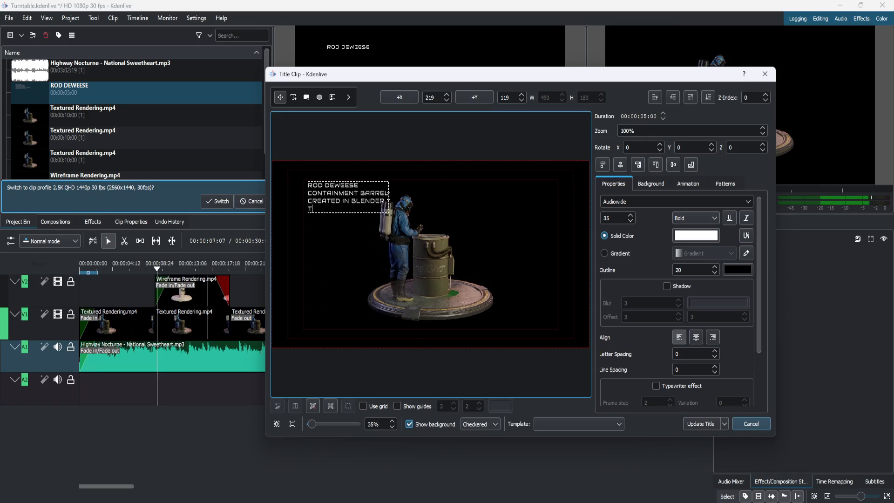
pyautogui.write('EXTURED IN MARMOSET TOOLBAG')
pyautogui.press('Return')
pyautogui.write('REND')
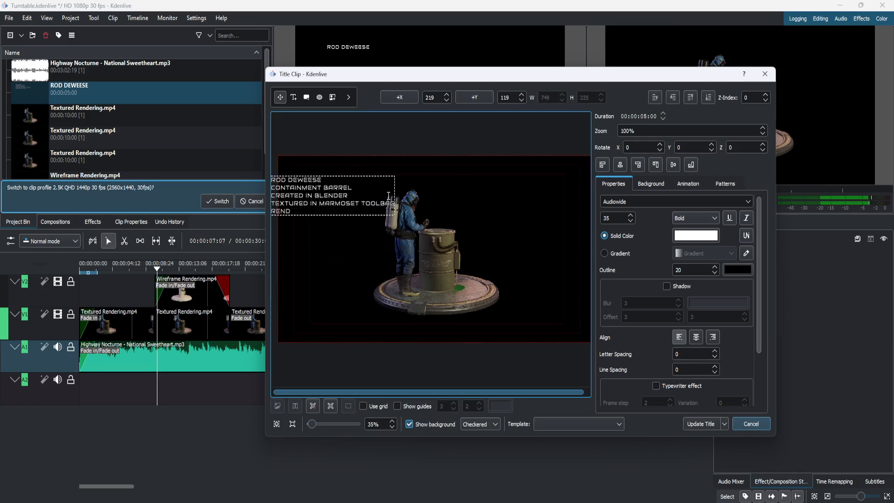
pyautogui.write('ERED WITH CYCLES')
# Reposition the title text block to about X 219, Y 122, italicize it and update the title clip
pyautogui.moveTo(309, 181); pyautogui.dragTo(350, 183)
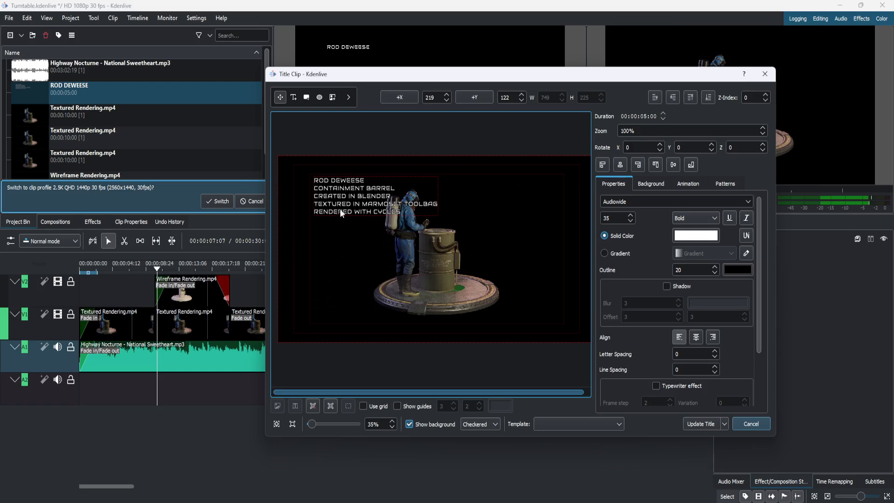
pyautogui.click(746, 218)
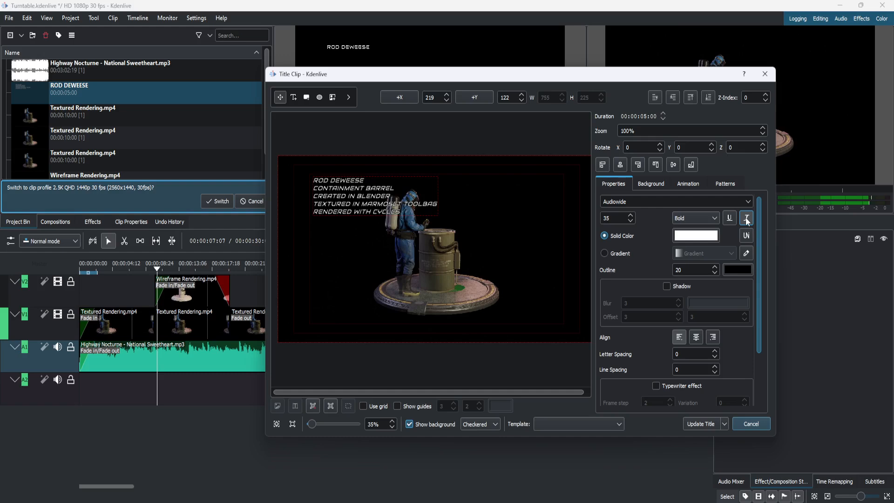
pyautogui.click(702, 424)
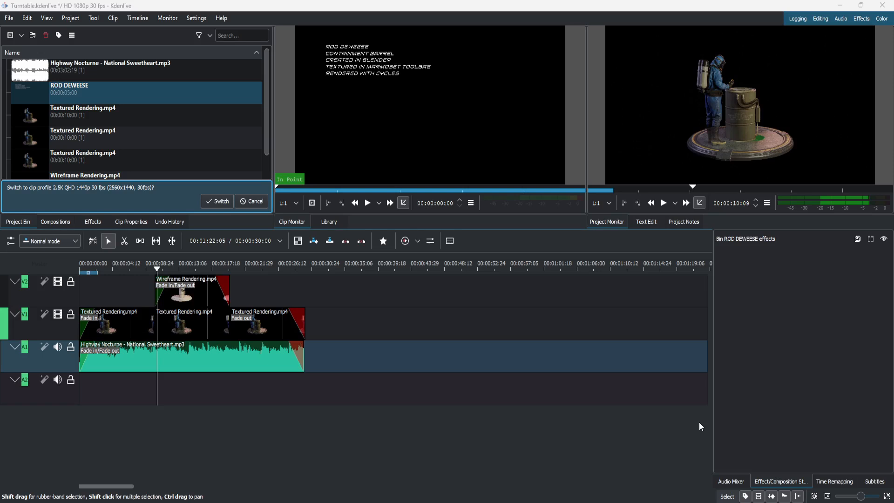
# Place the title on V2 over the first textured clip, extend it to about 7 seconds, and add fades of 1:18 in and 1:15 out
pyautogui.click(104, 92)
pyautogui.moveTo(83, 90); pyautogui.dragTo(83, 287)
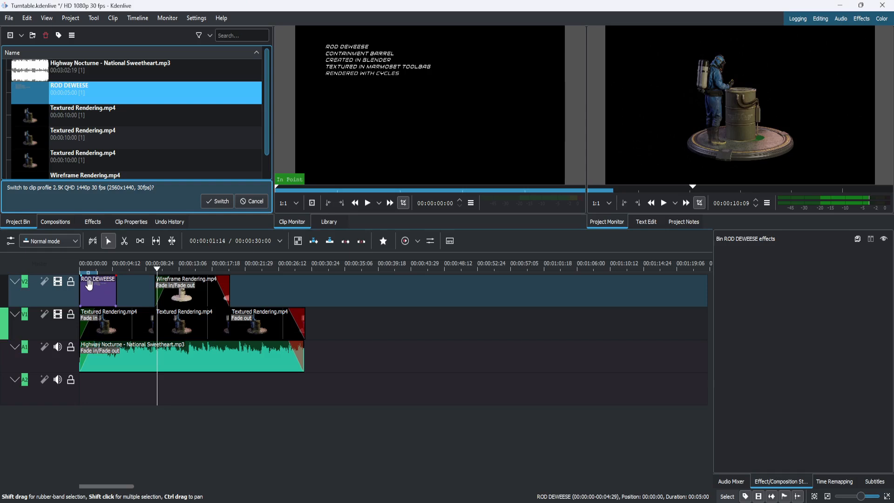
pyautogui.moveTo(82, 275); pyautogui.dragTo(115, 296)
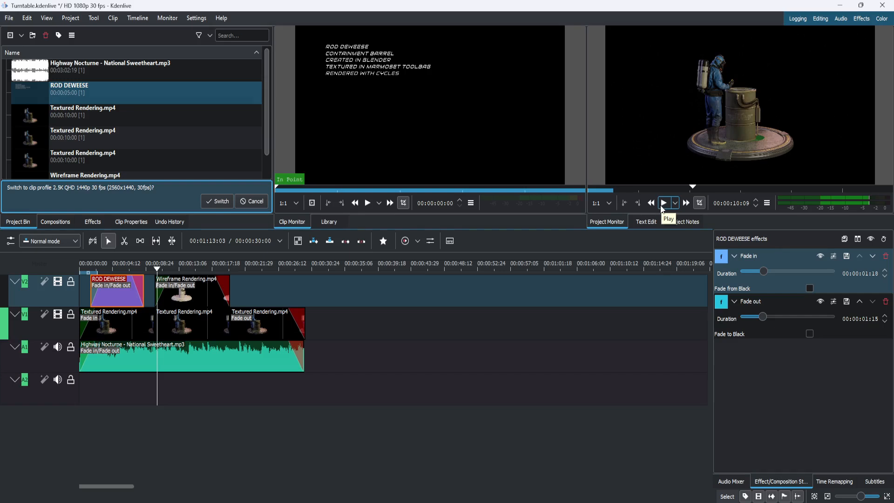
# Render the full project to Turntable.mp4 in the Videos folder using the MP4-H264/AAC format
pyautogui.click(76, 21)
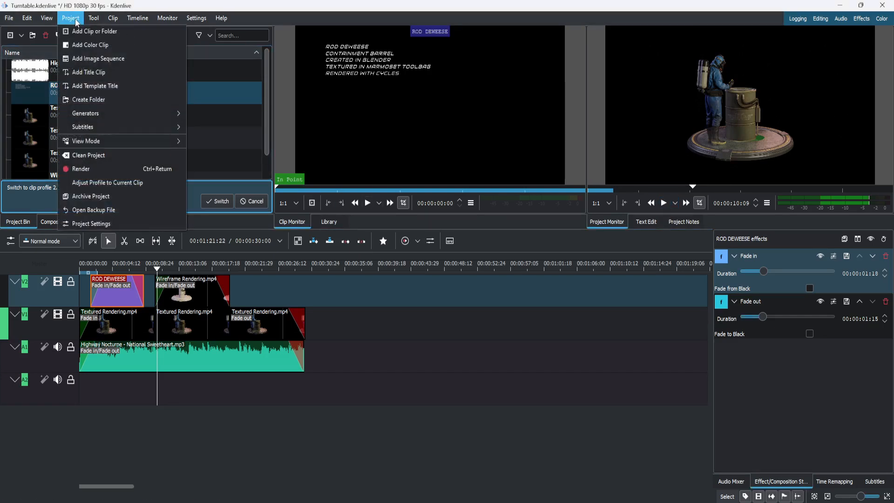
pyautogui.click(82, 169)
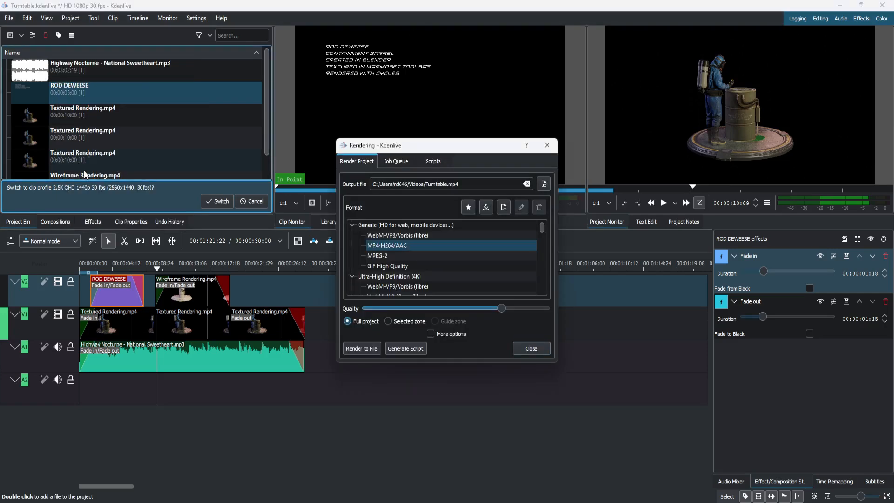
pyautogui.click(404, 245)
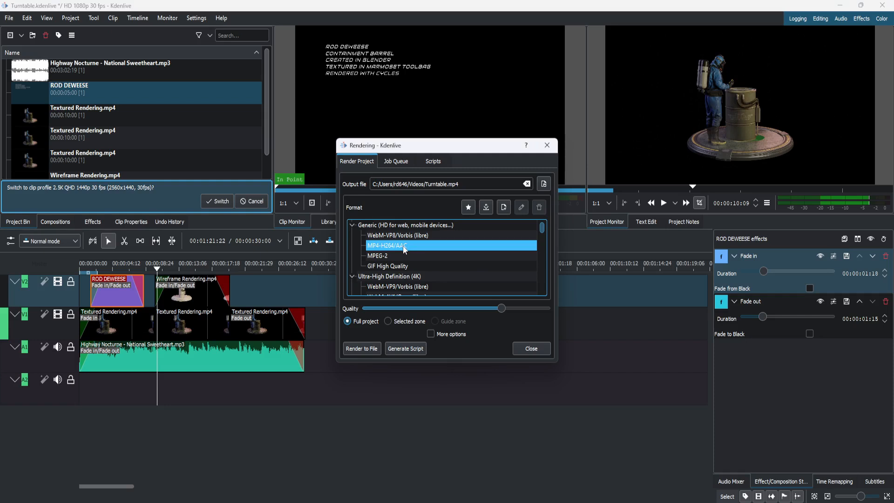
pyautogui.click(362, 349)
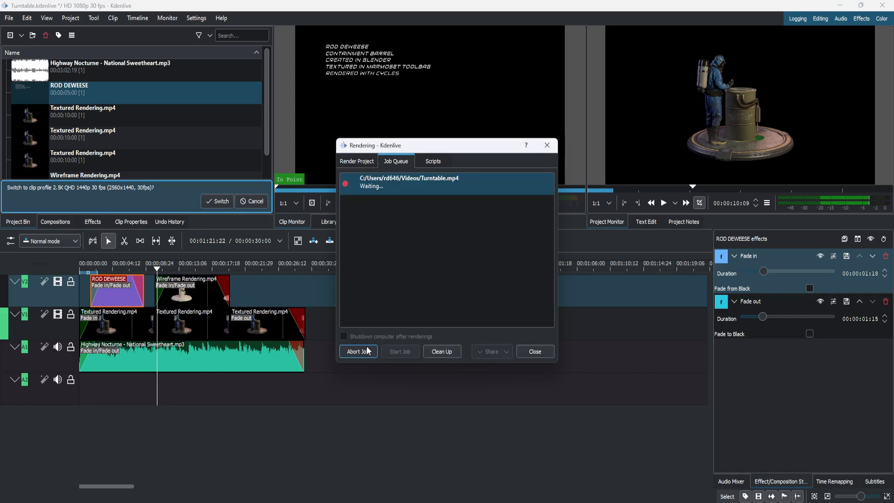